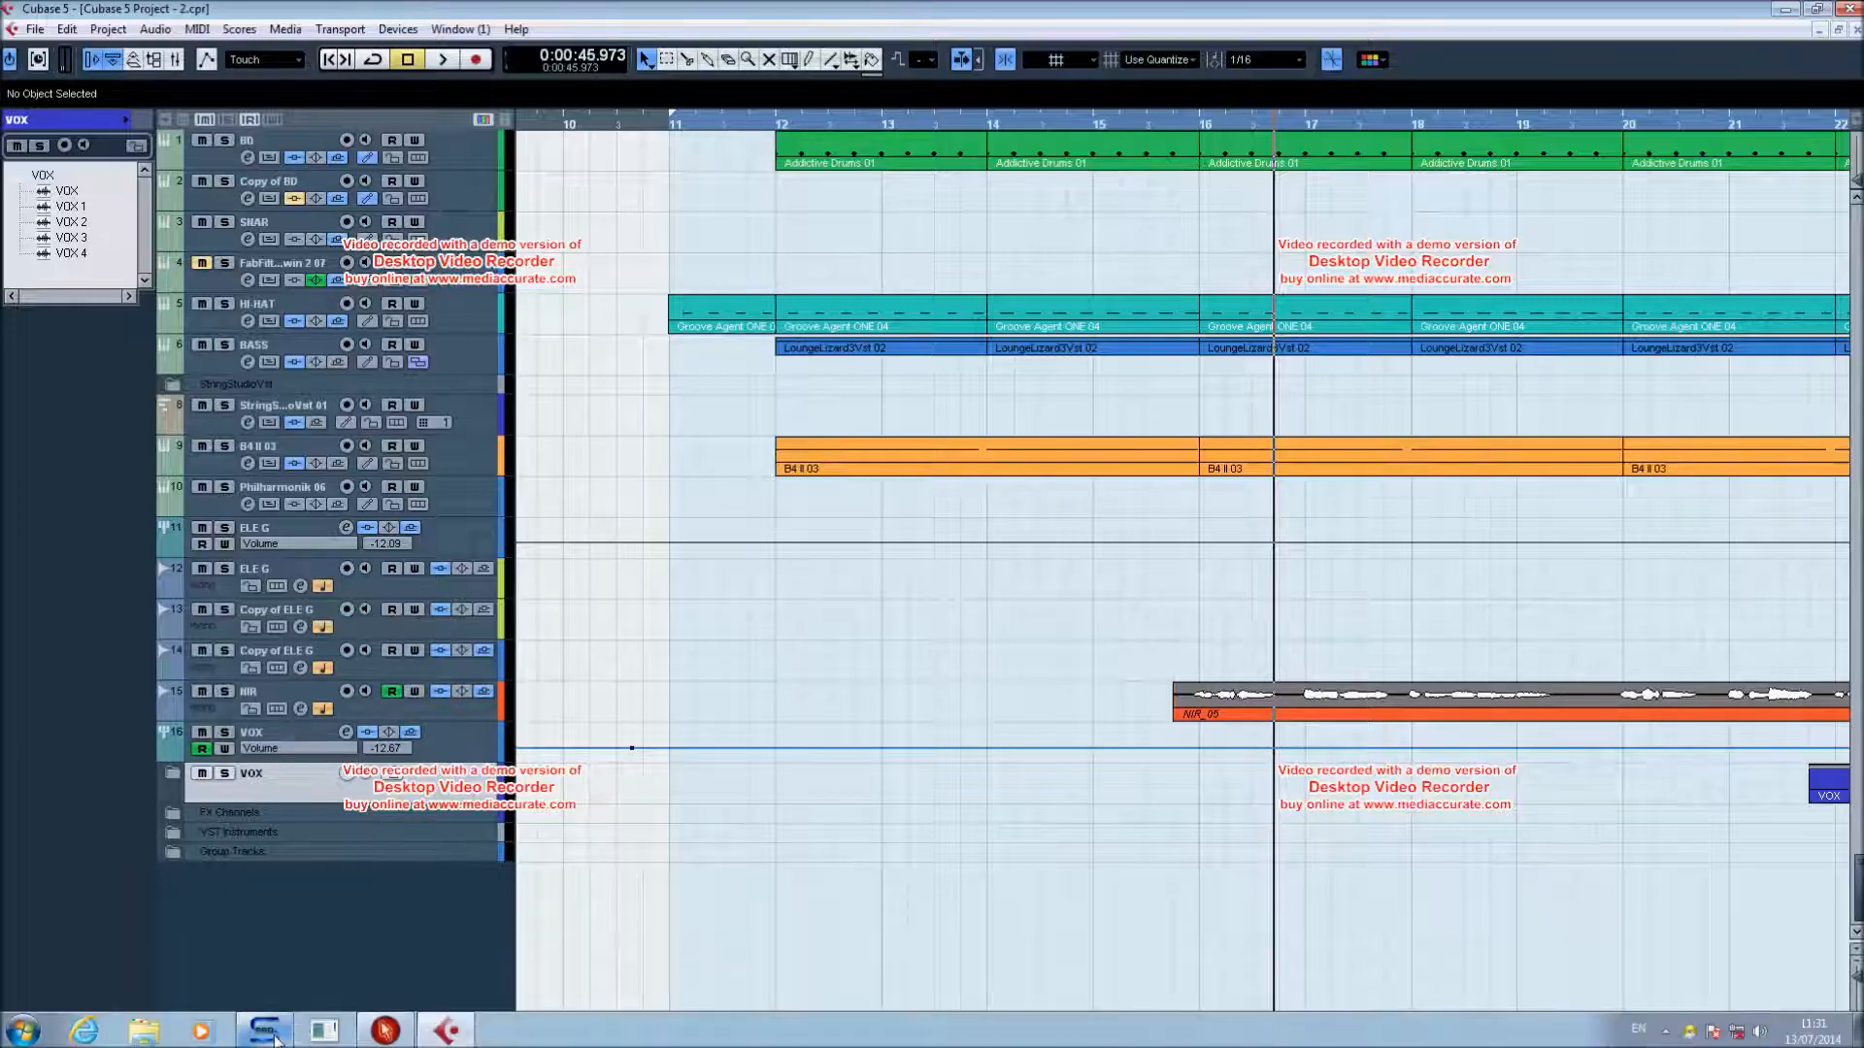
# - Switch to the Focusrite control panel and lower the input/playback balance for outputs 1+2 slightly
pyautogui.click(275, 1039)
pyautogui.moveTo(1191, 324); pyautogui.dragTo(666, 248)
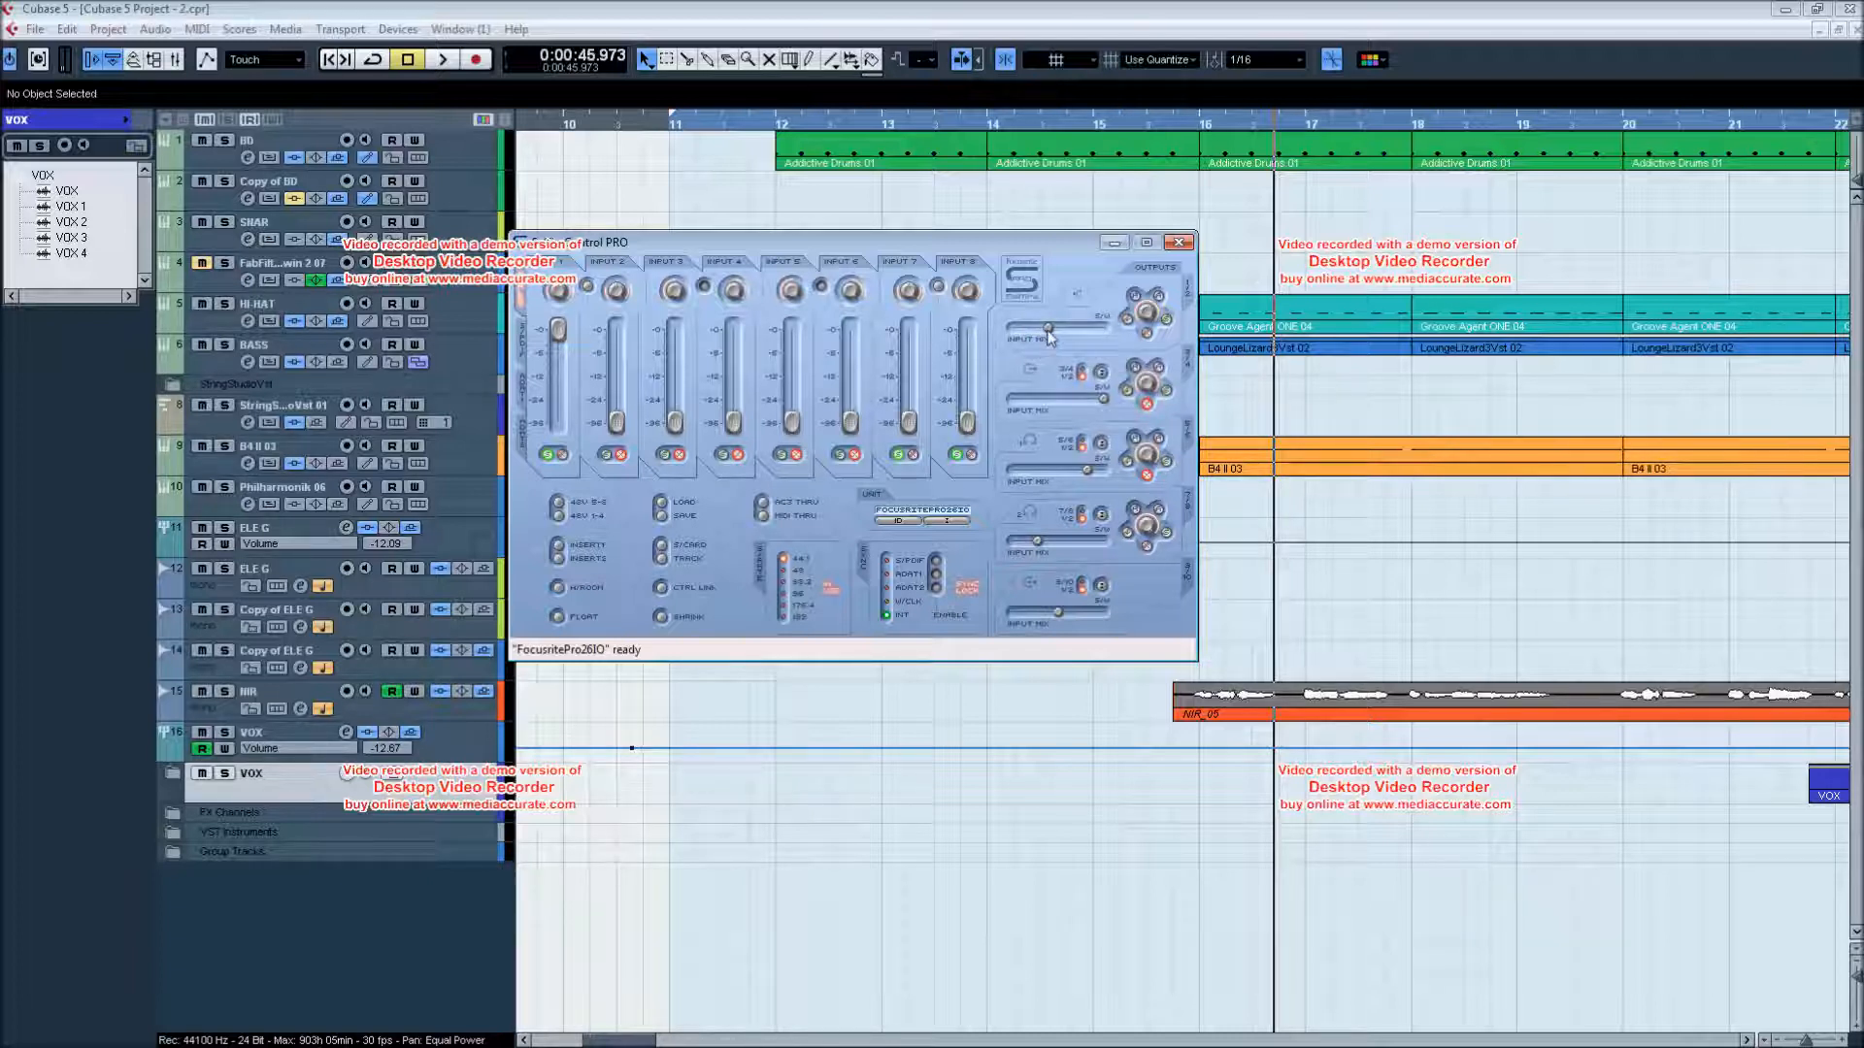
pyautogui.moveTo(1044, 332)
pyautogui.mouseDown()
pyautogui.moveTo(1010, 334)
pyautogui.moveTo(1116, 334)
pyautogui.moveTo(1036, 336)
pyautogui.mouseUp()
pyautogui.click(1330, 512)
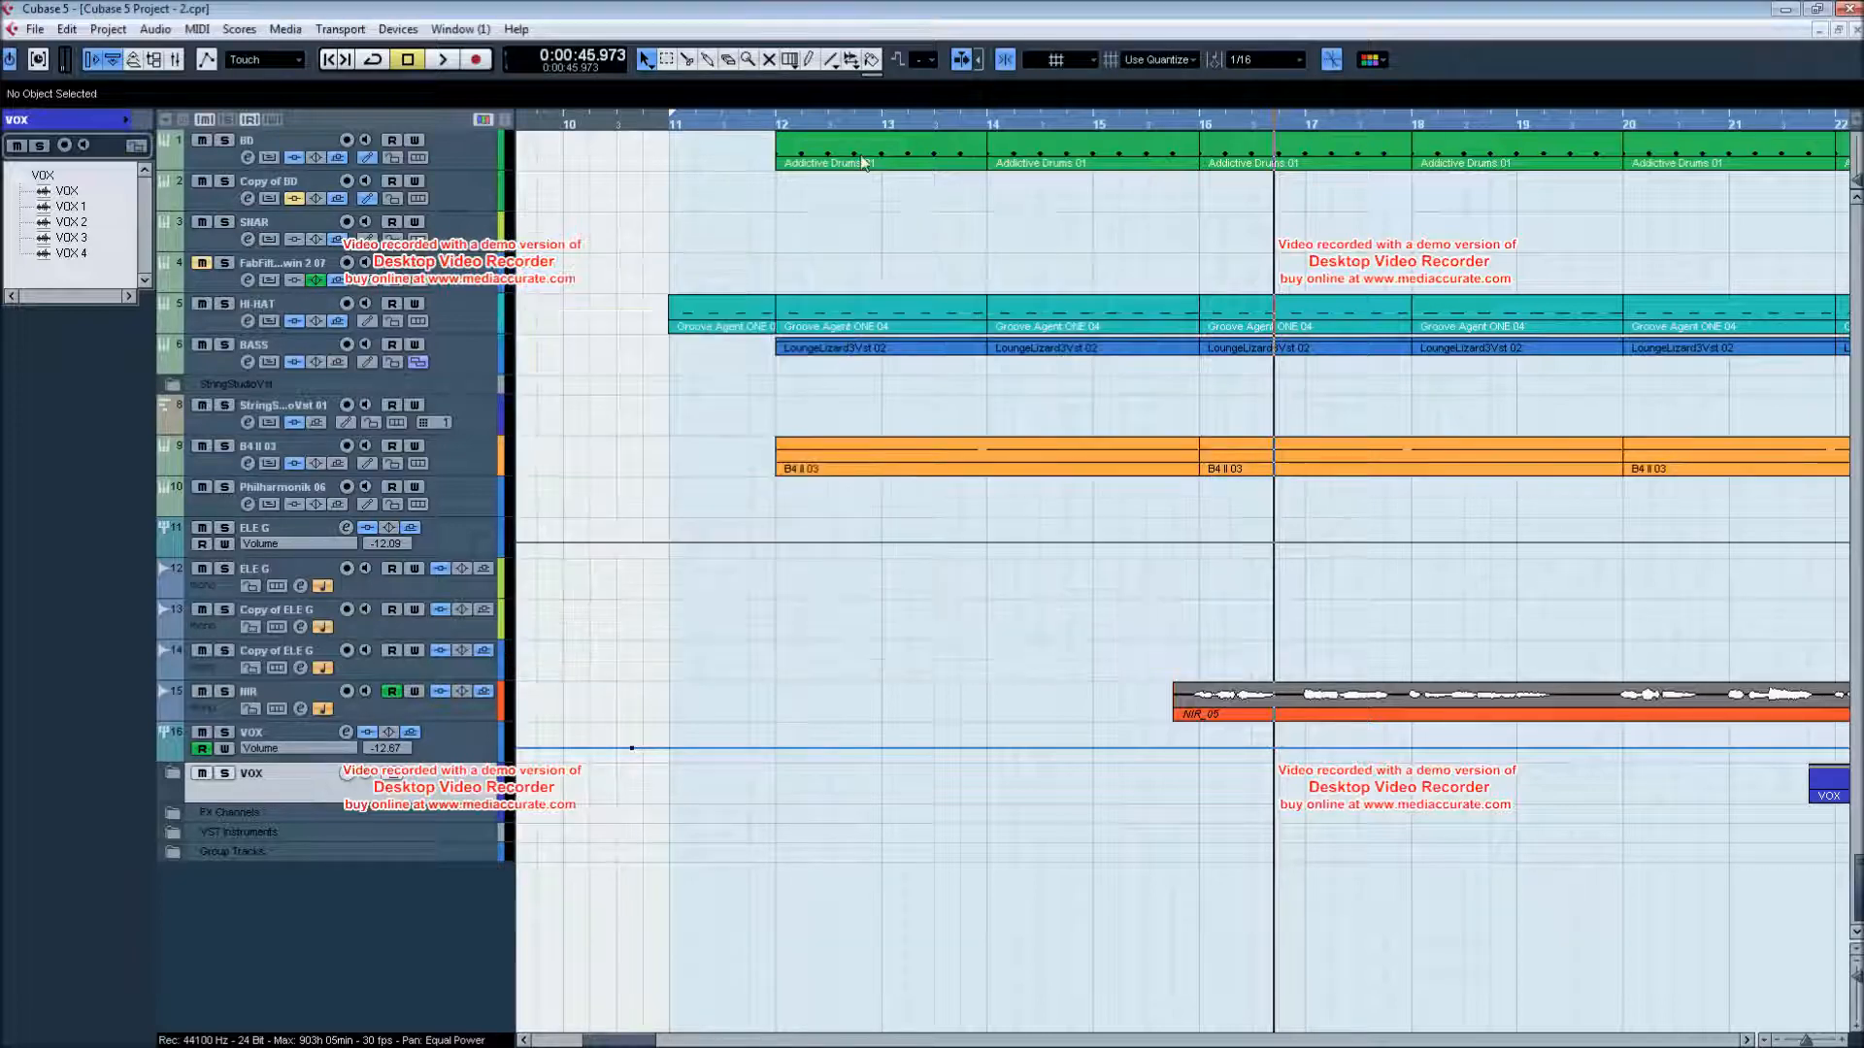
# - Play the project from bar 12 while fine-tuning the input/playback balance to outputs 1+2, and stop playback
pyautogui.moveTo(777, 124); pyautogui.dragTo(758, 155)
pyautogui.press('space')
pyautogui.hotkey('alt', 'Tab')
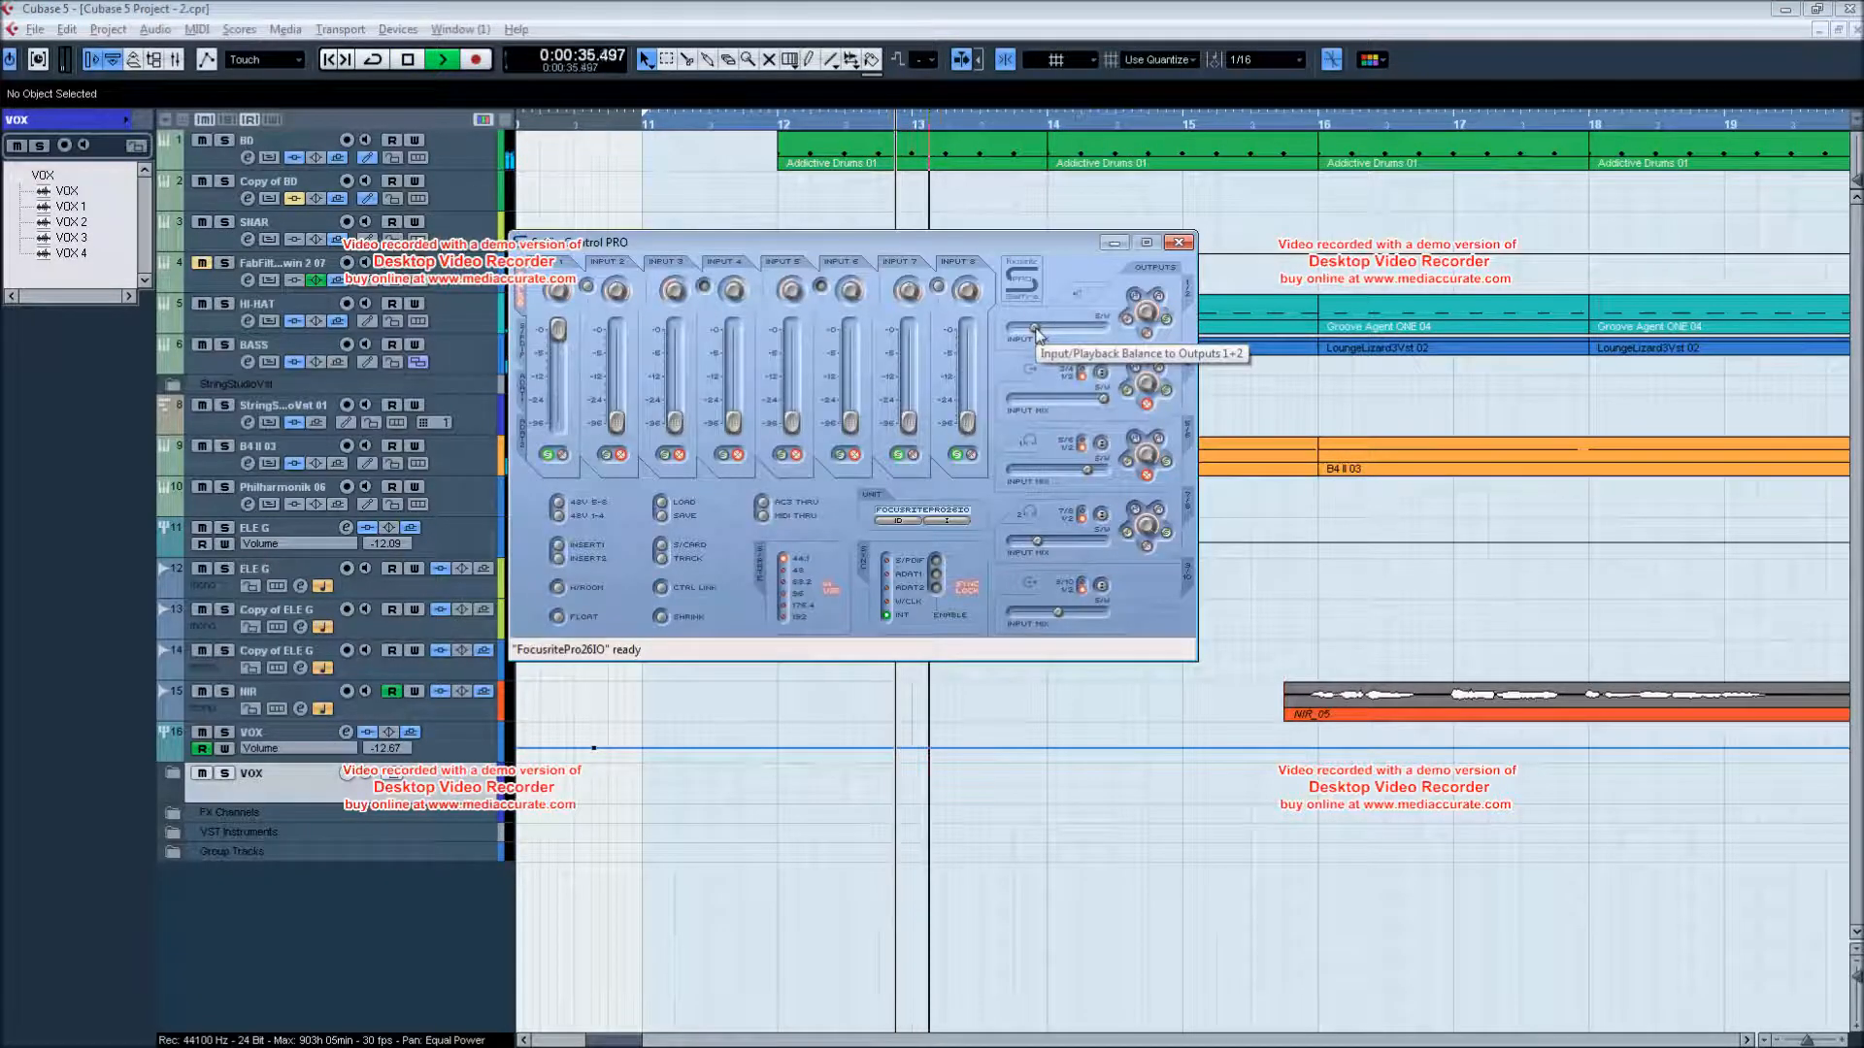
pyautogui.moveTo(1037, 335)
pyautogui.mouseDown()
pyautogui.moveTo(1020, 338)
pyautogui.moveTo(1112, 332)
pyautogui.moveTo(1037, 334)
pyautogui.mouseUp()
pyautogui.click(1236, 582)
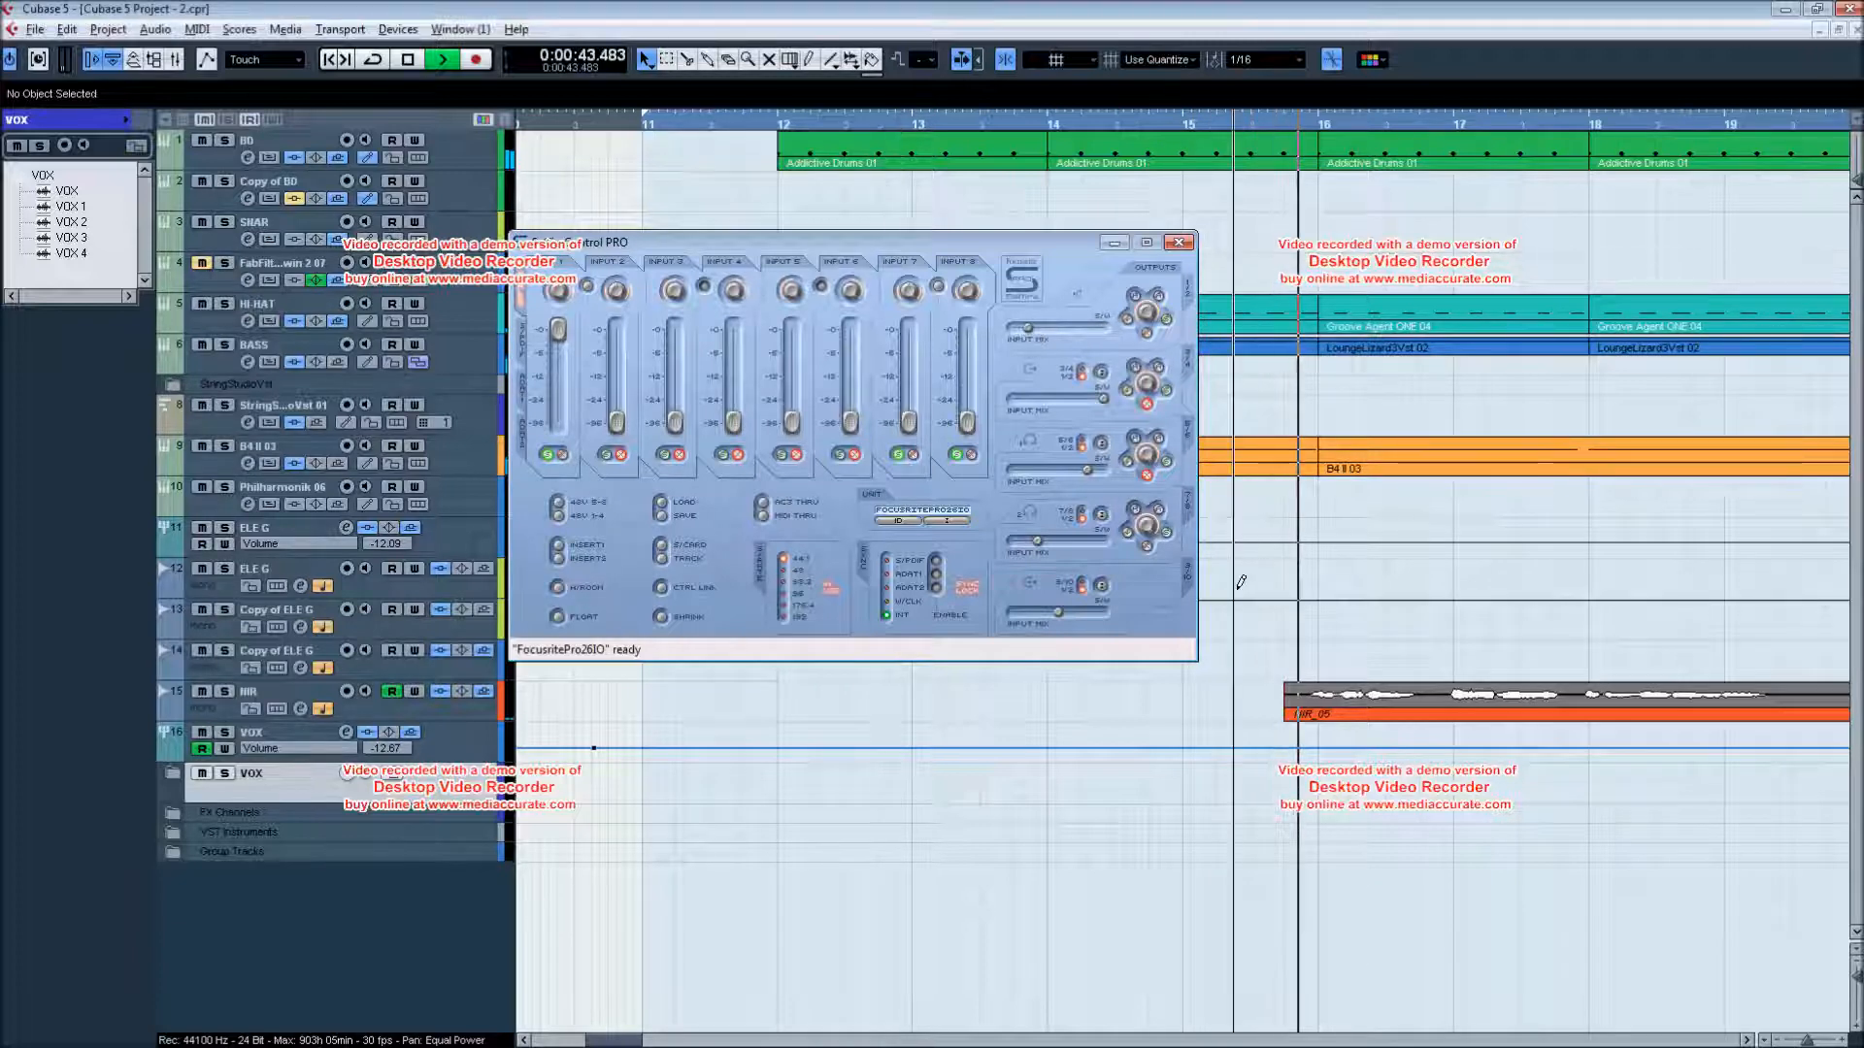
pyautogui.press('space')
pyautogui.hscroll(2, 603, 470)
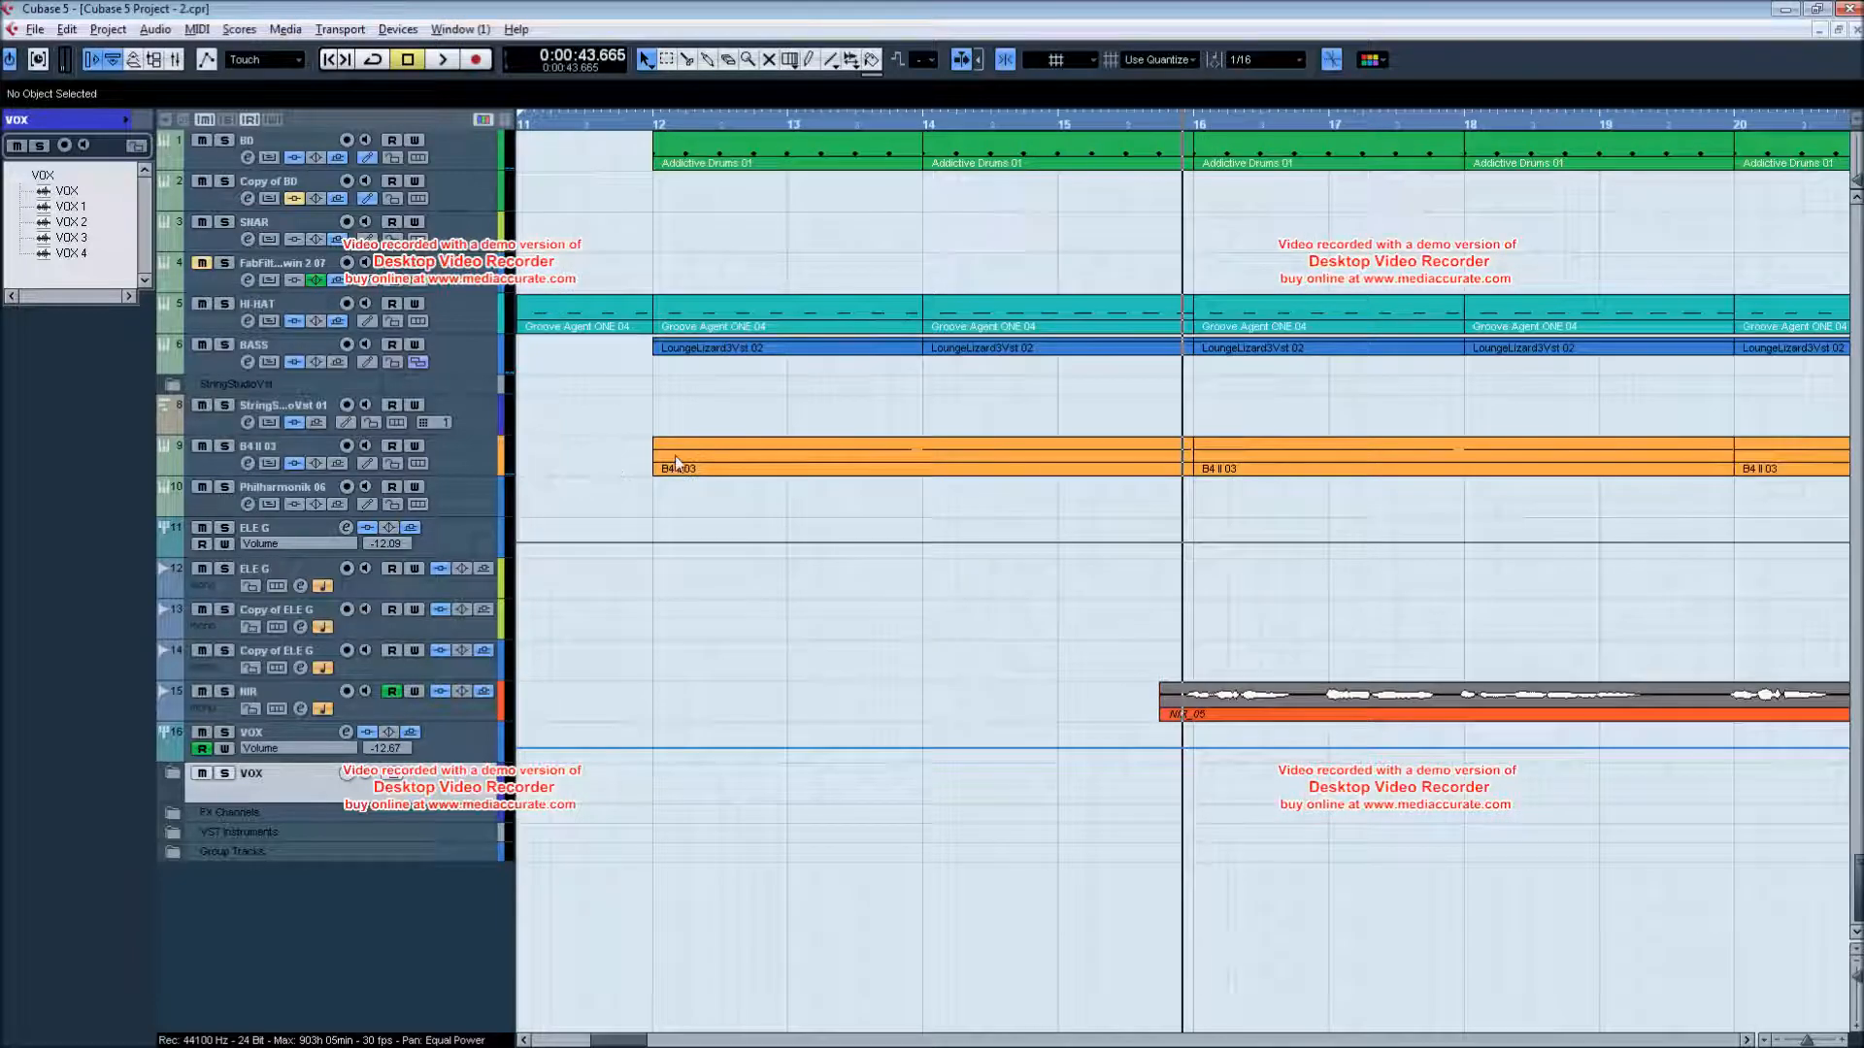
pyautogui.hotkey('alt', 'Tab')
pyautogui.hotkey('alt', 'Tab')
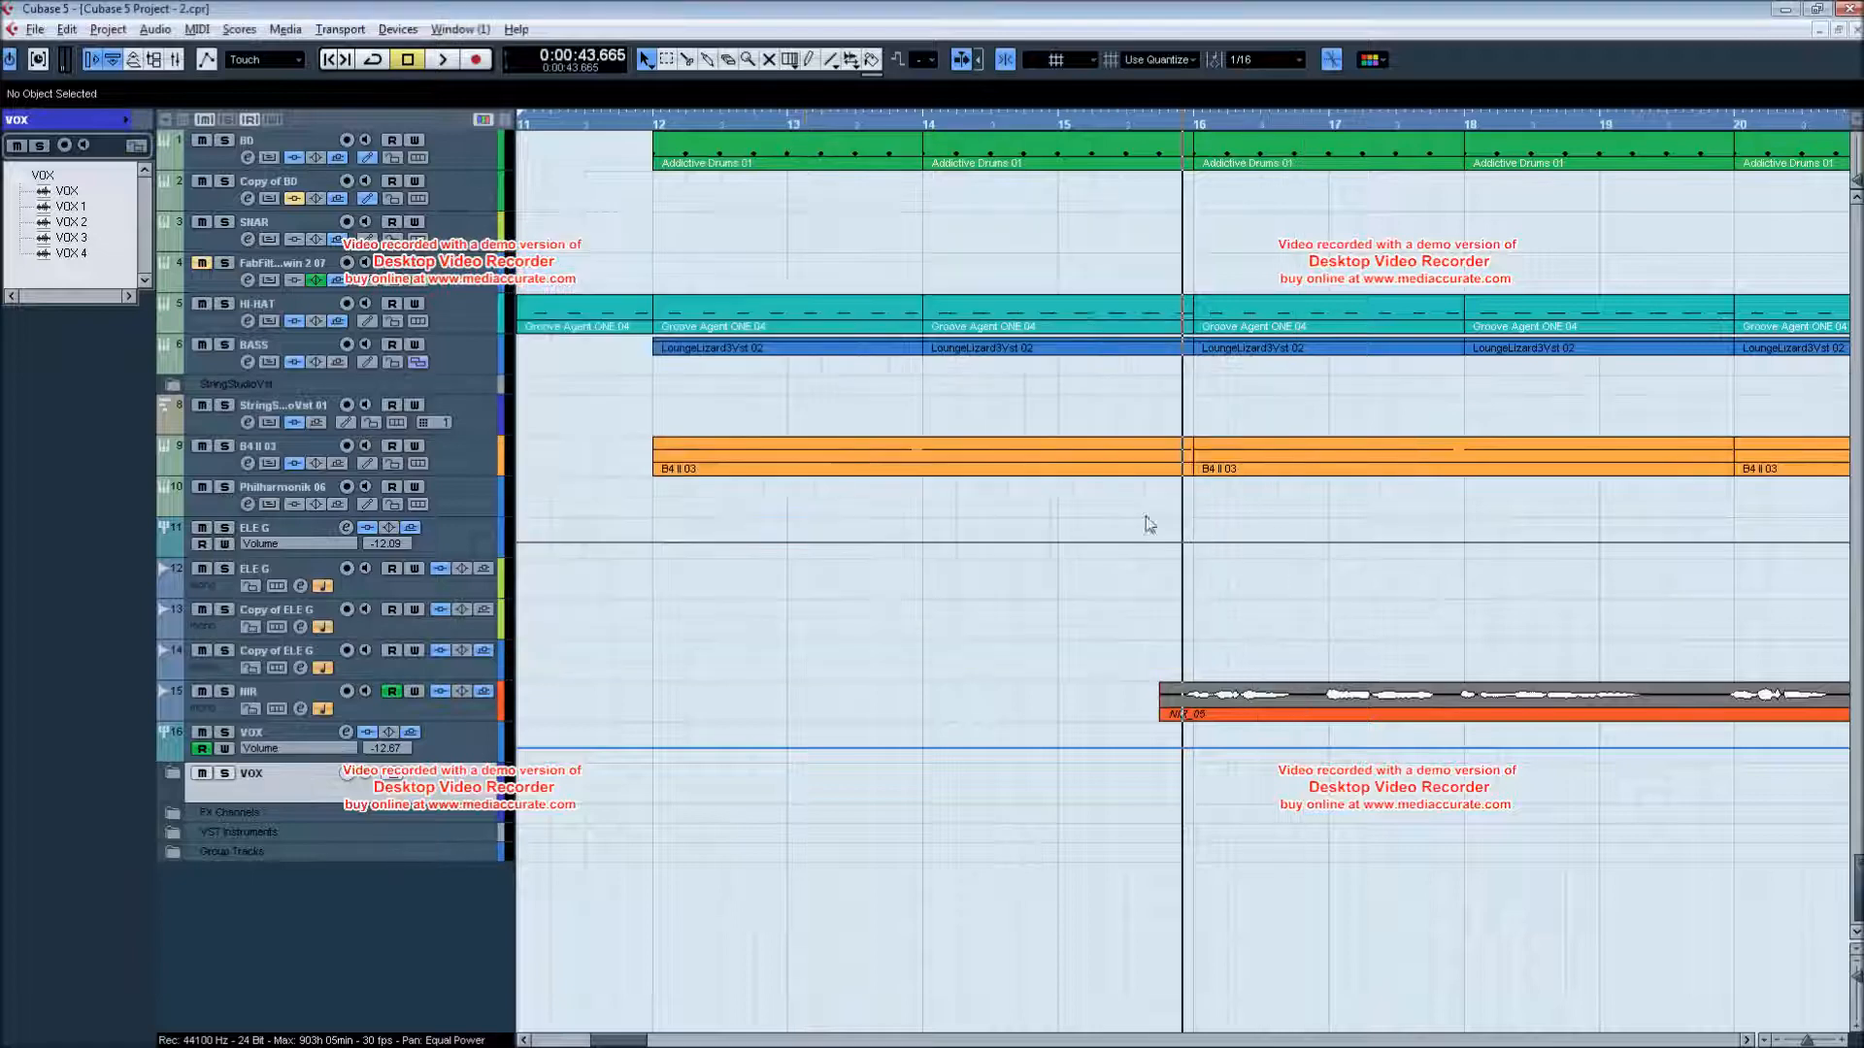
pyautogui.hscroll(-3, 641, 272)
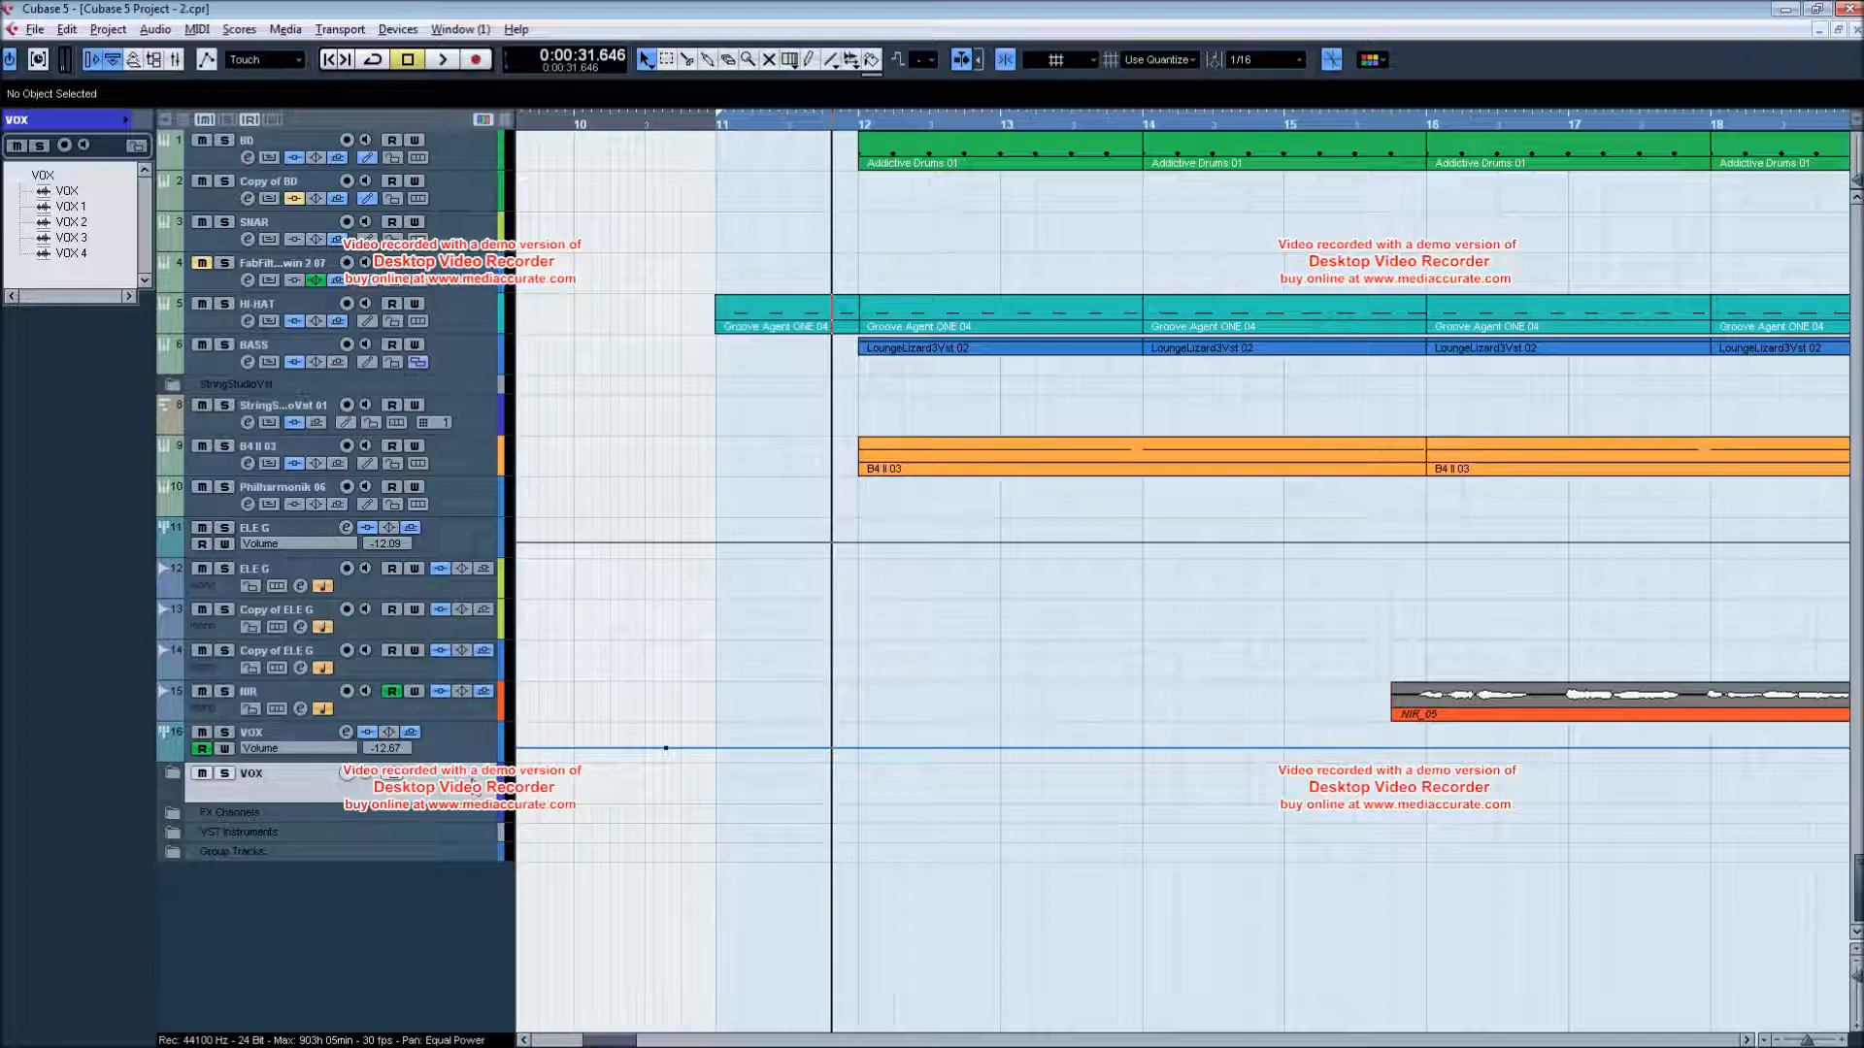
# - Add two mono audio tracks to the project
pyautogui.rightClick(462, 785)
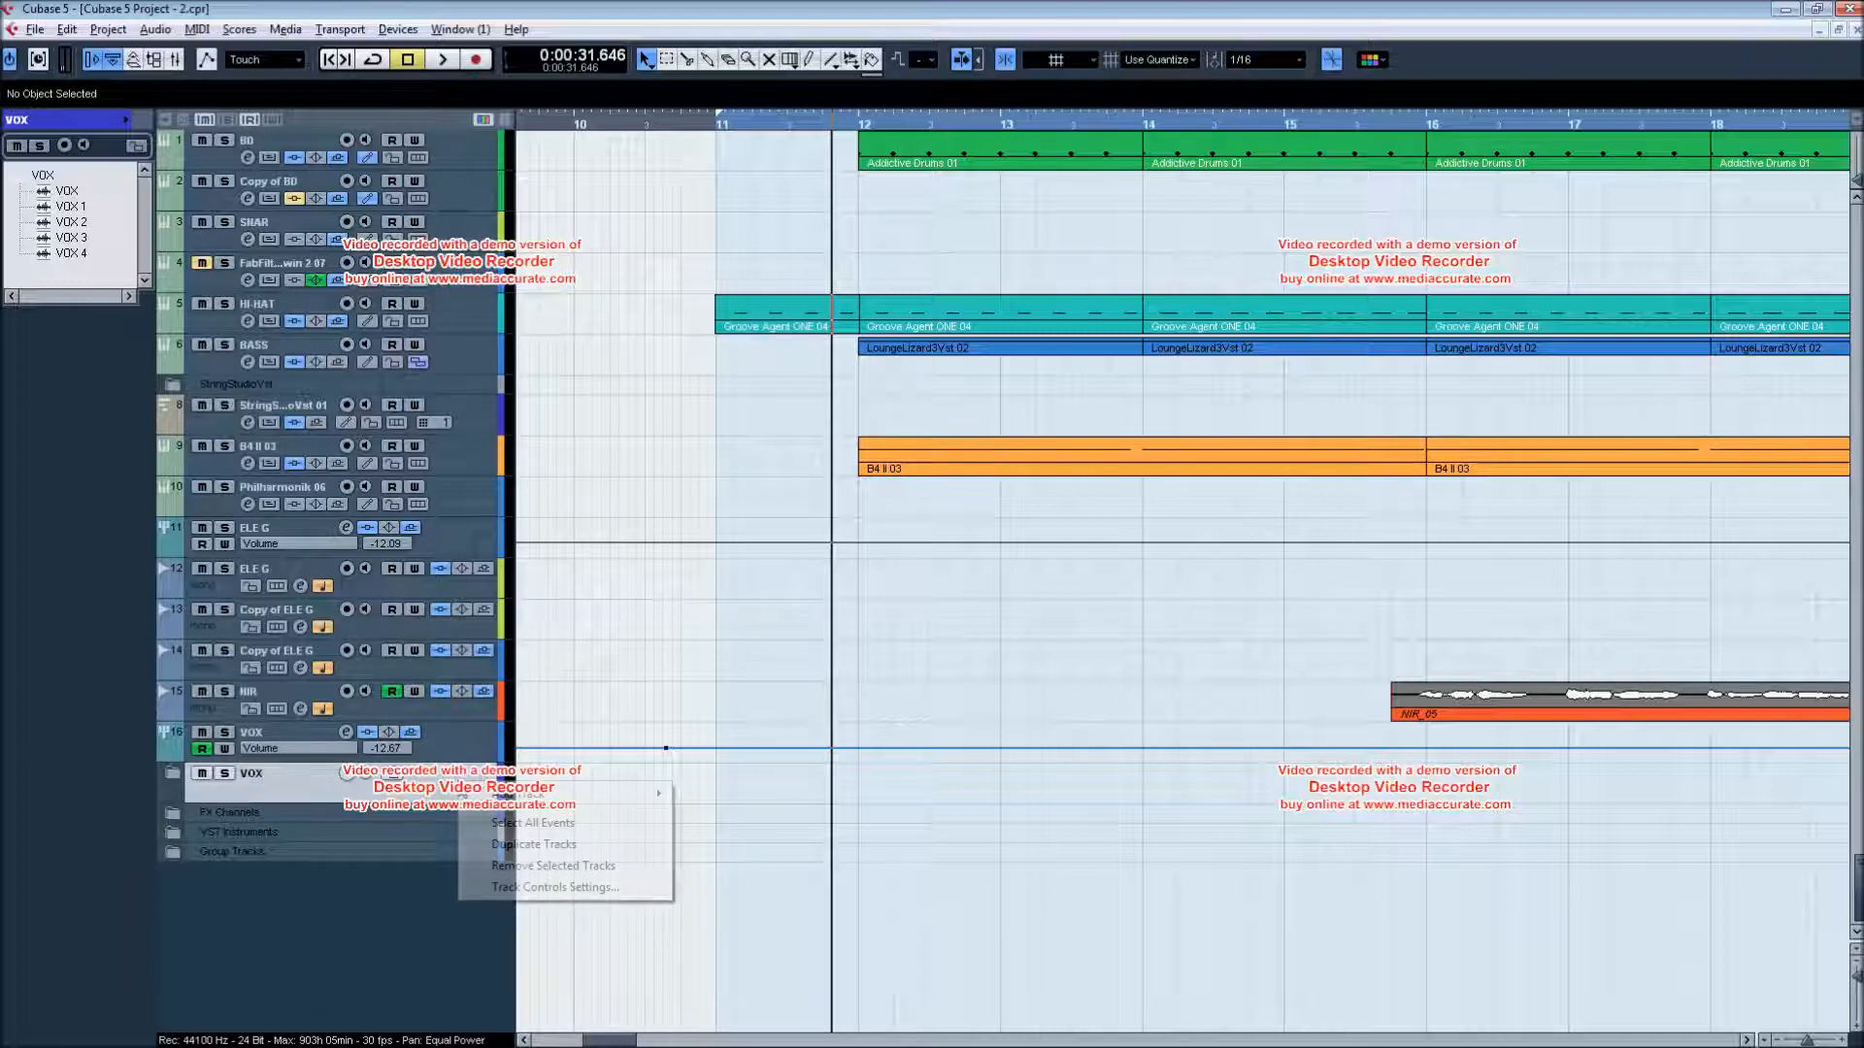
pyautogui.moveTo(544, 795)
pyautogui.click(719, 502)
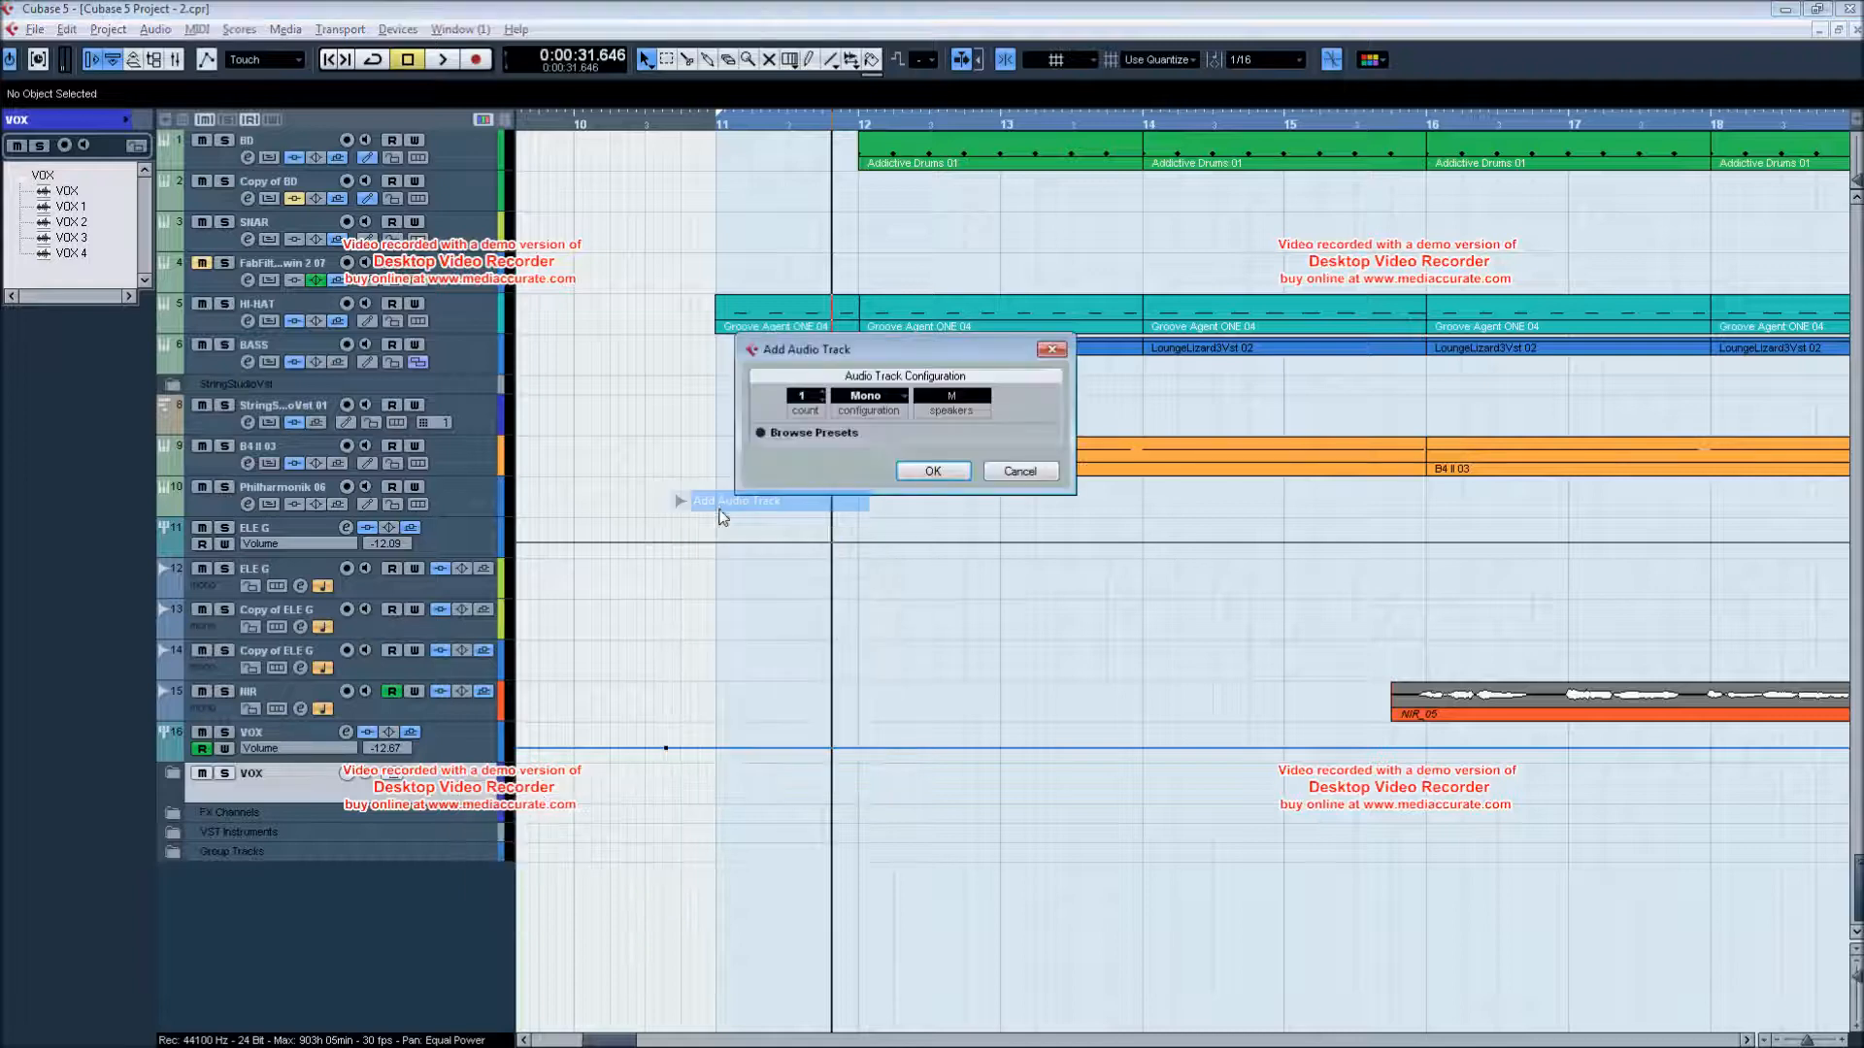
pyautogui.click(823, 393)
pyautogui.click(932, 471)
# - Move both new audio tracks to the end of the track list below the Group Tracks folder and make them taller
pyautogui.moveTo(221, 844); pyautogui.dragTo(216, 966)
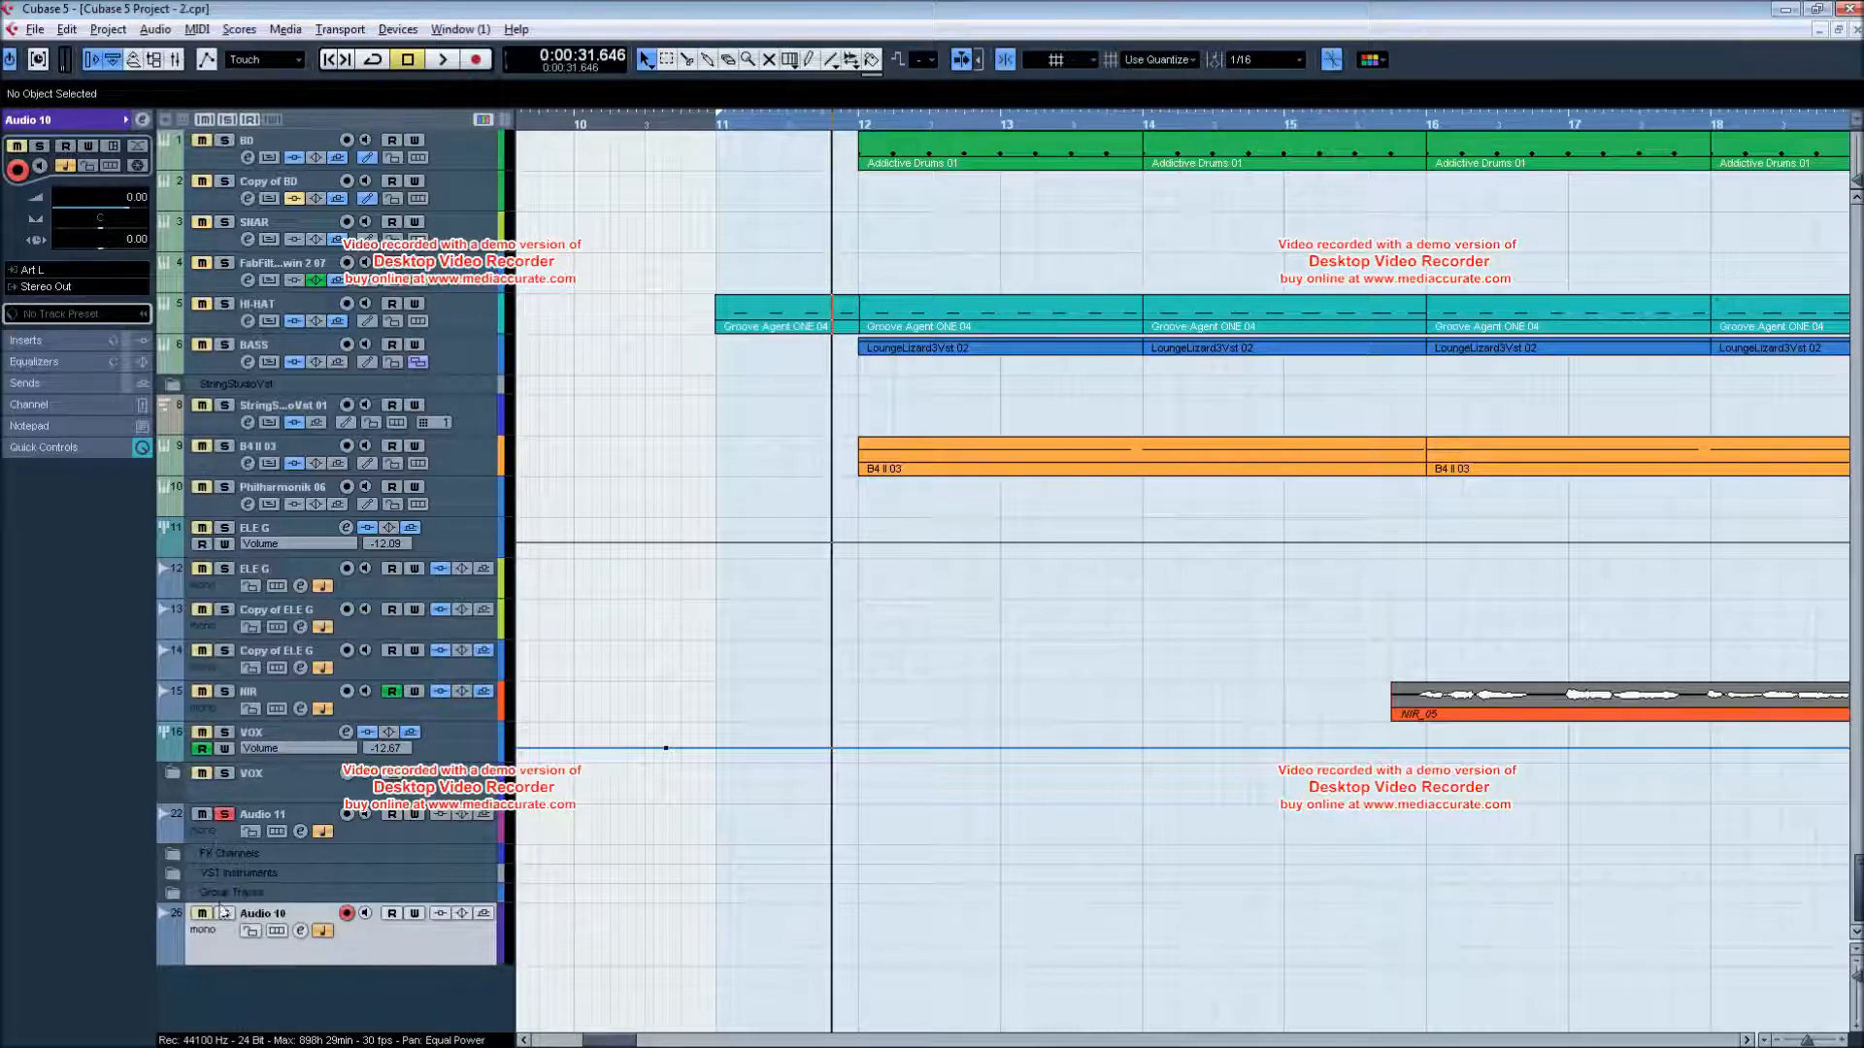
pyautogui.moveTo(215, 841); pyautogui.dragTo(255, 946)
pyautogui.hscroll(-1, 540, 978)
pyautogui.click(458, 986)
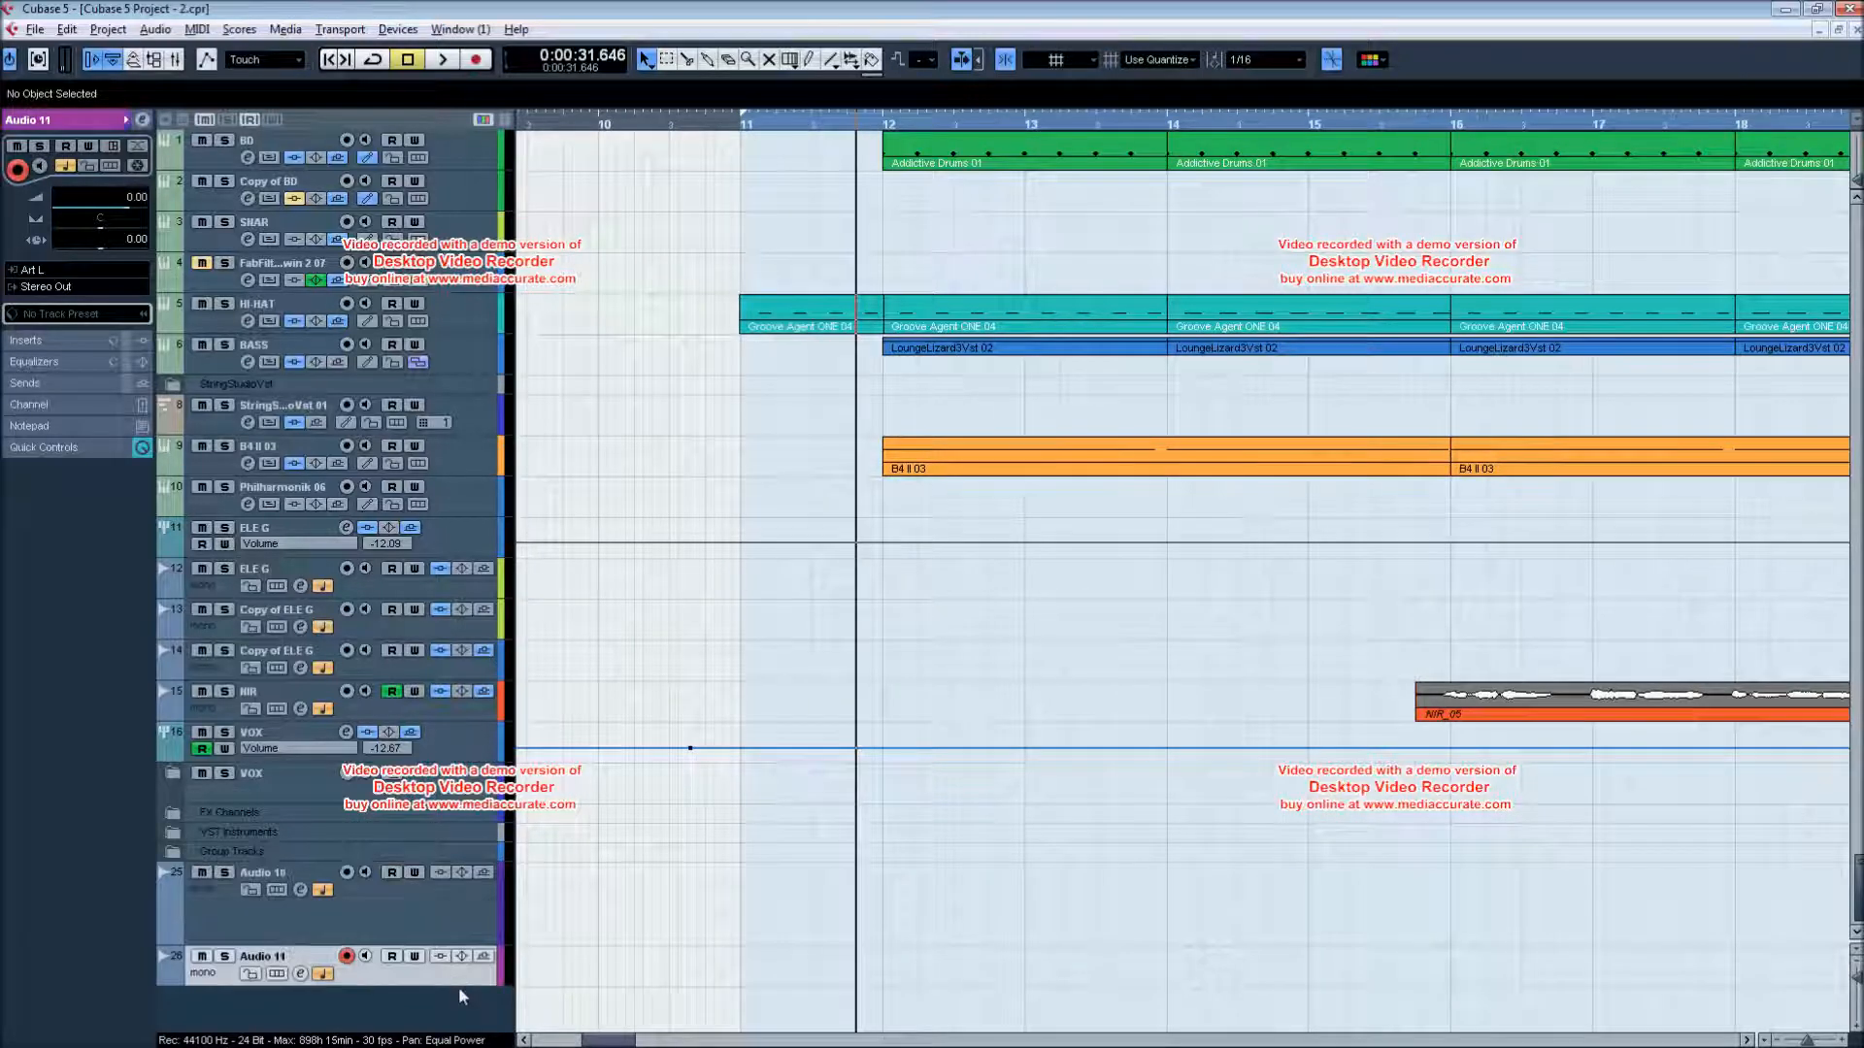
pyautogui.moveTo(458, 987); pyautogui.dragTo(456, 1025)
pyautogui.moveTo(693, 941); pyautogui.dragTo(796, 670)
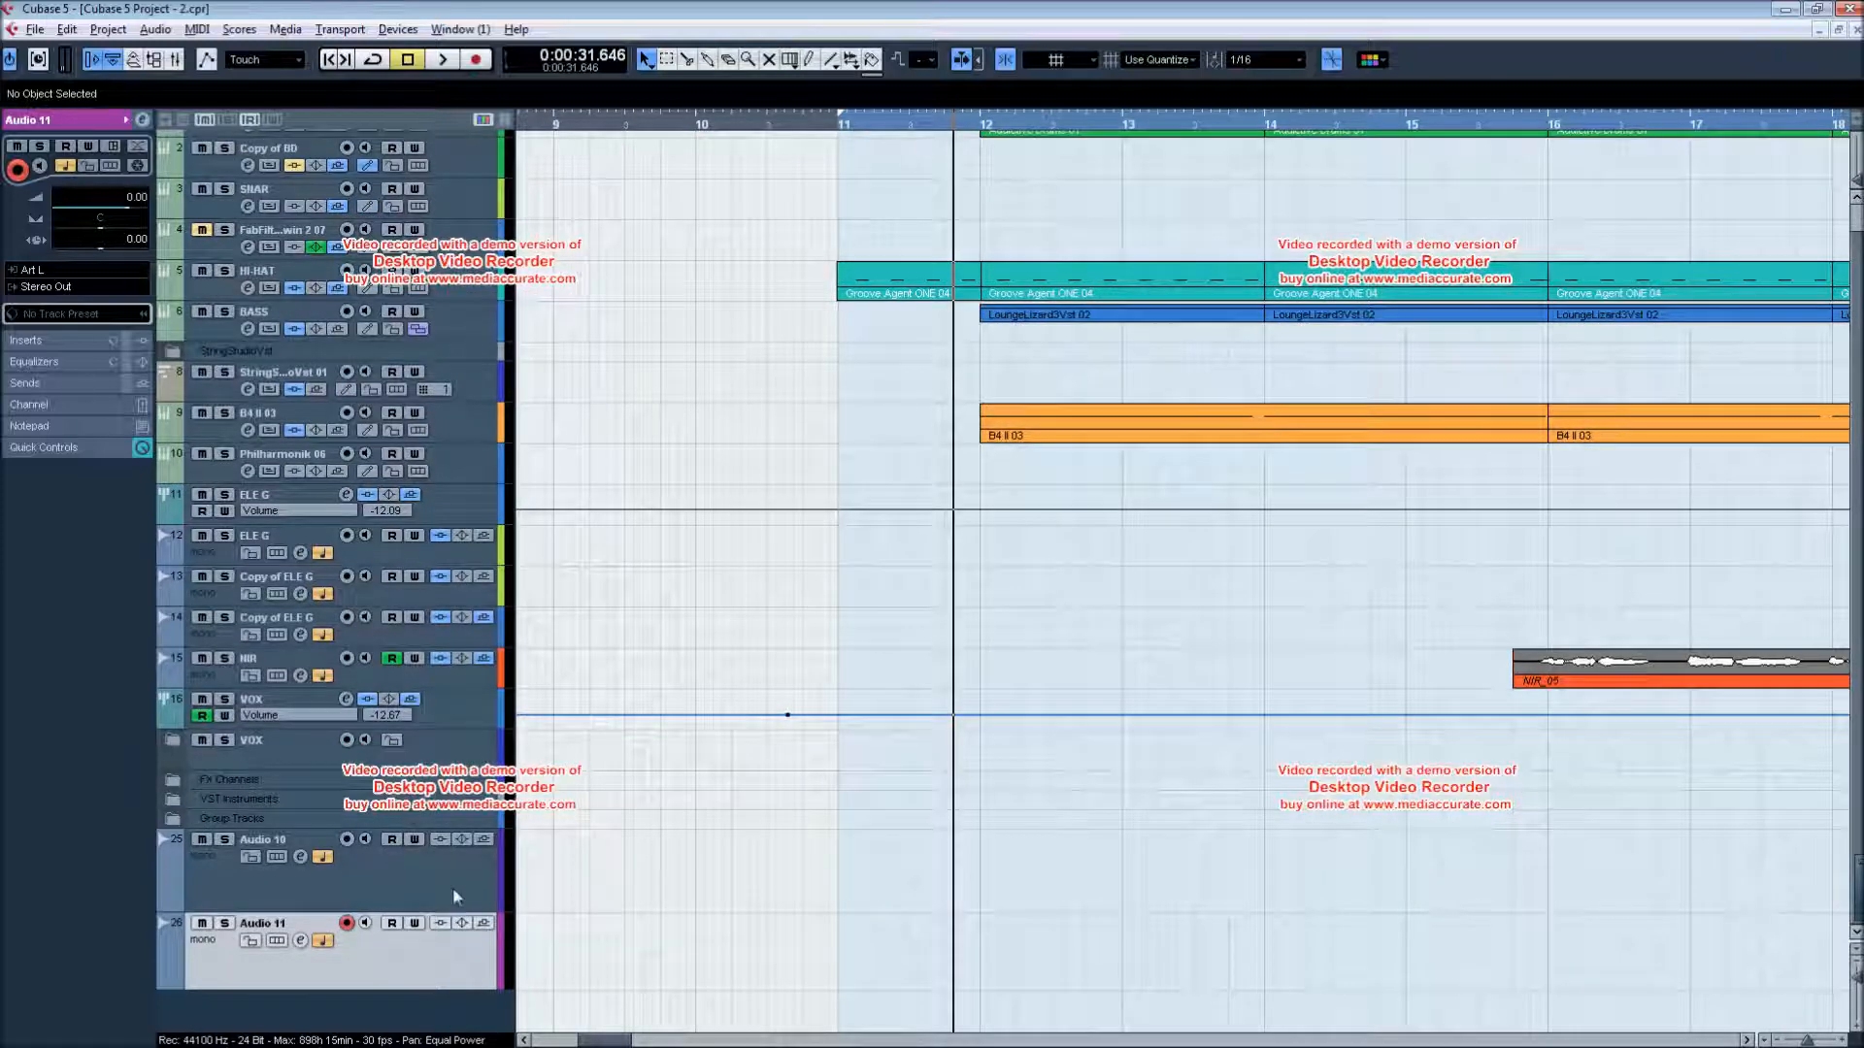
# - Move the Audio 10 and Audio 11 tracks directly below the B4 II 03 track and enlarge their height
pyautogui.moveTo(452, 887); pyautogui.dragTo(442, 450)
pyautogui.moveTo(399, 916); pyautogui.dragTo(464, 706)
pyautogui.click(473, 500)
pyautogui.moveTo(474, 524); pyautogui.dragTo(473, 637)
# - Rename the Audio 10 track REV 2 REC and the Audio 11 track VOCAL
pyautogui.doubleClick(257, 455)
pyautogui.write('REV 2 REC')
pyautogui.press('Return')
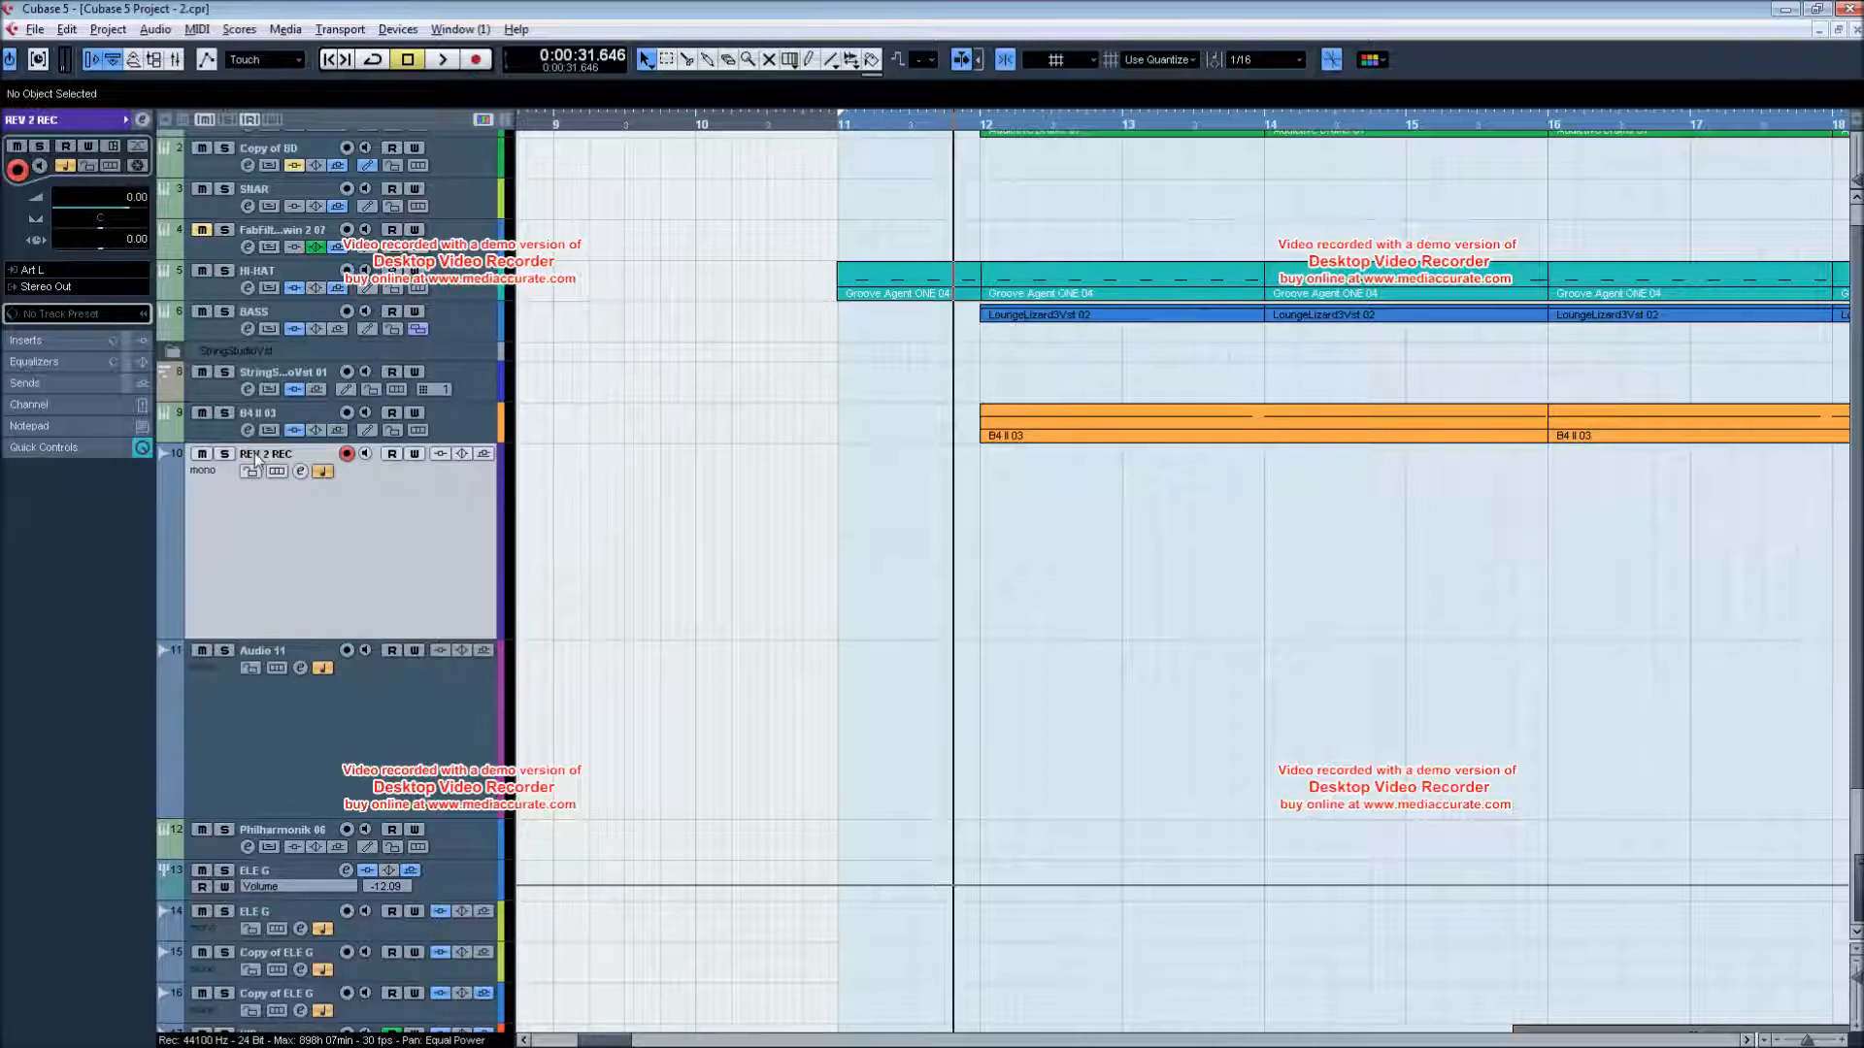
pyautogui.doubleClick(287, 652)
pyautogui.write('VO')
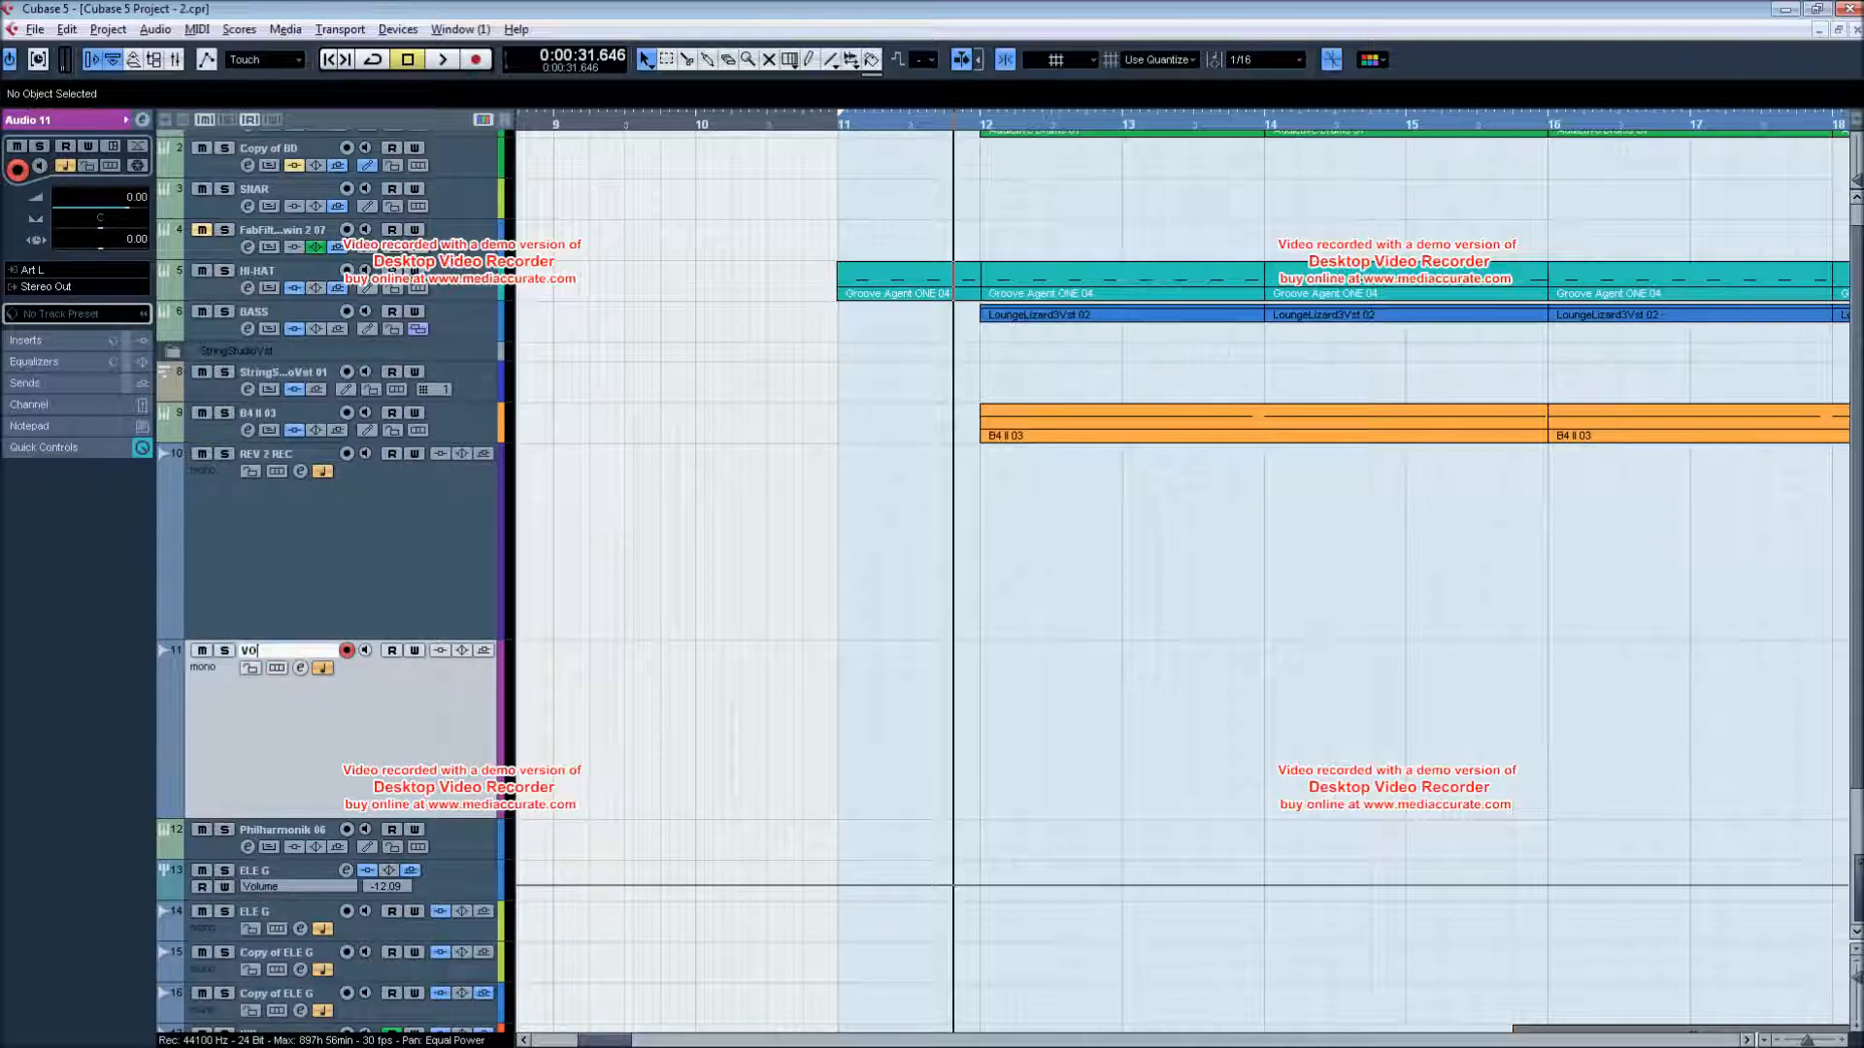
pyautogui.write('CAL')
pyautogui.press('Return')
# - Set the input routing of both the REV 2 REC and VOCAL tracks to Focusrite 1
pyautogui.click(428, 551)
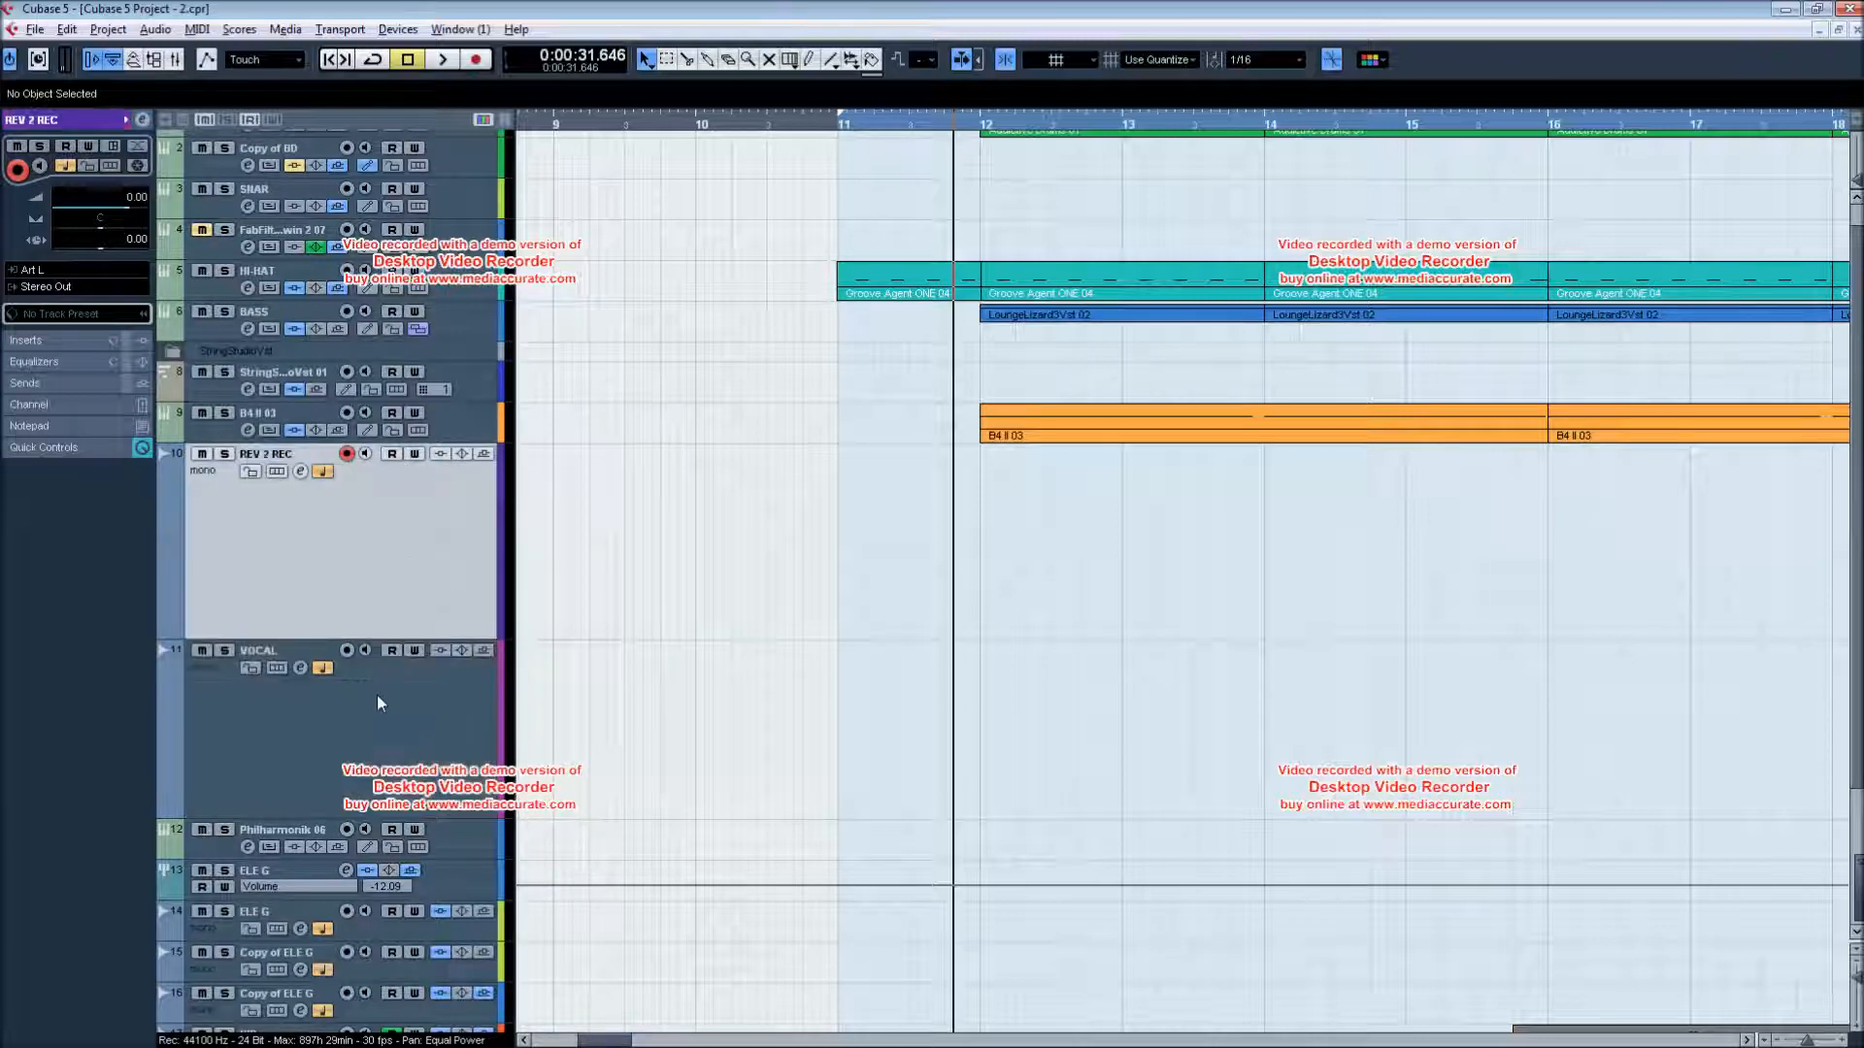
pyautogui.click(41, 270)
pyautogui.click(85, 363)
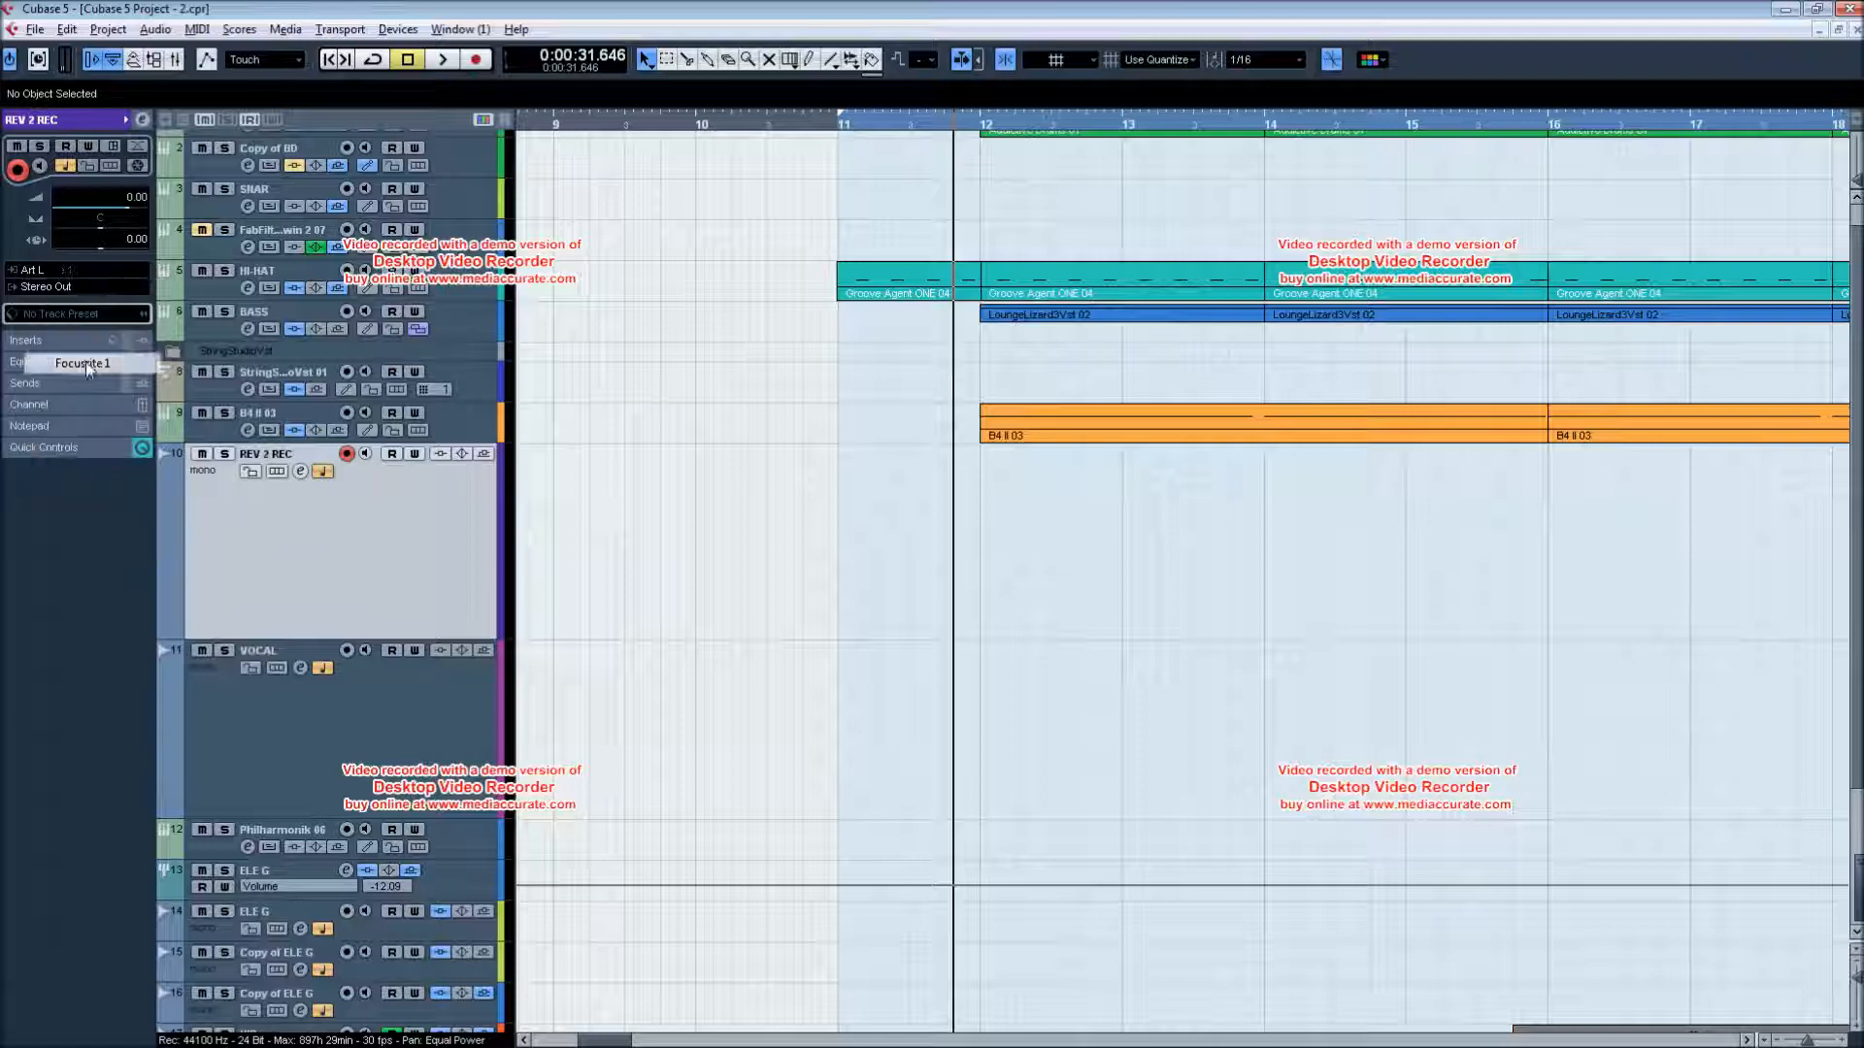
pyautogui.click(346, 719)
pyautogui.click(78, 272)
pyautogui.click(80, 363)
pyautogui.click(363, 530)
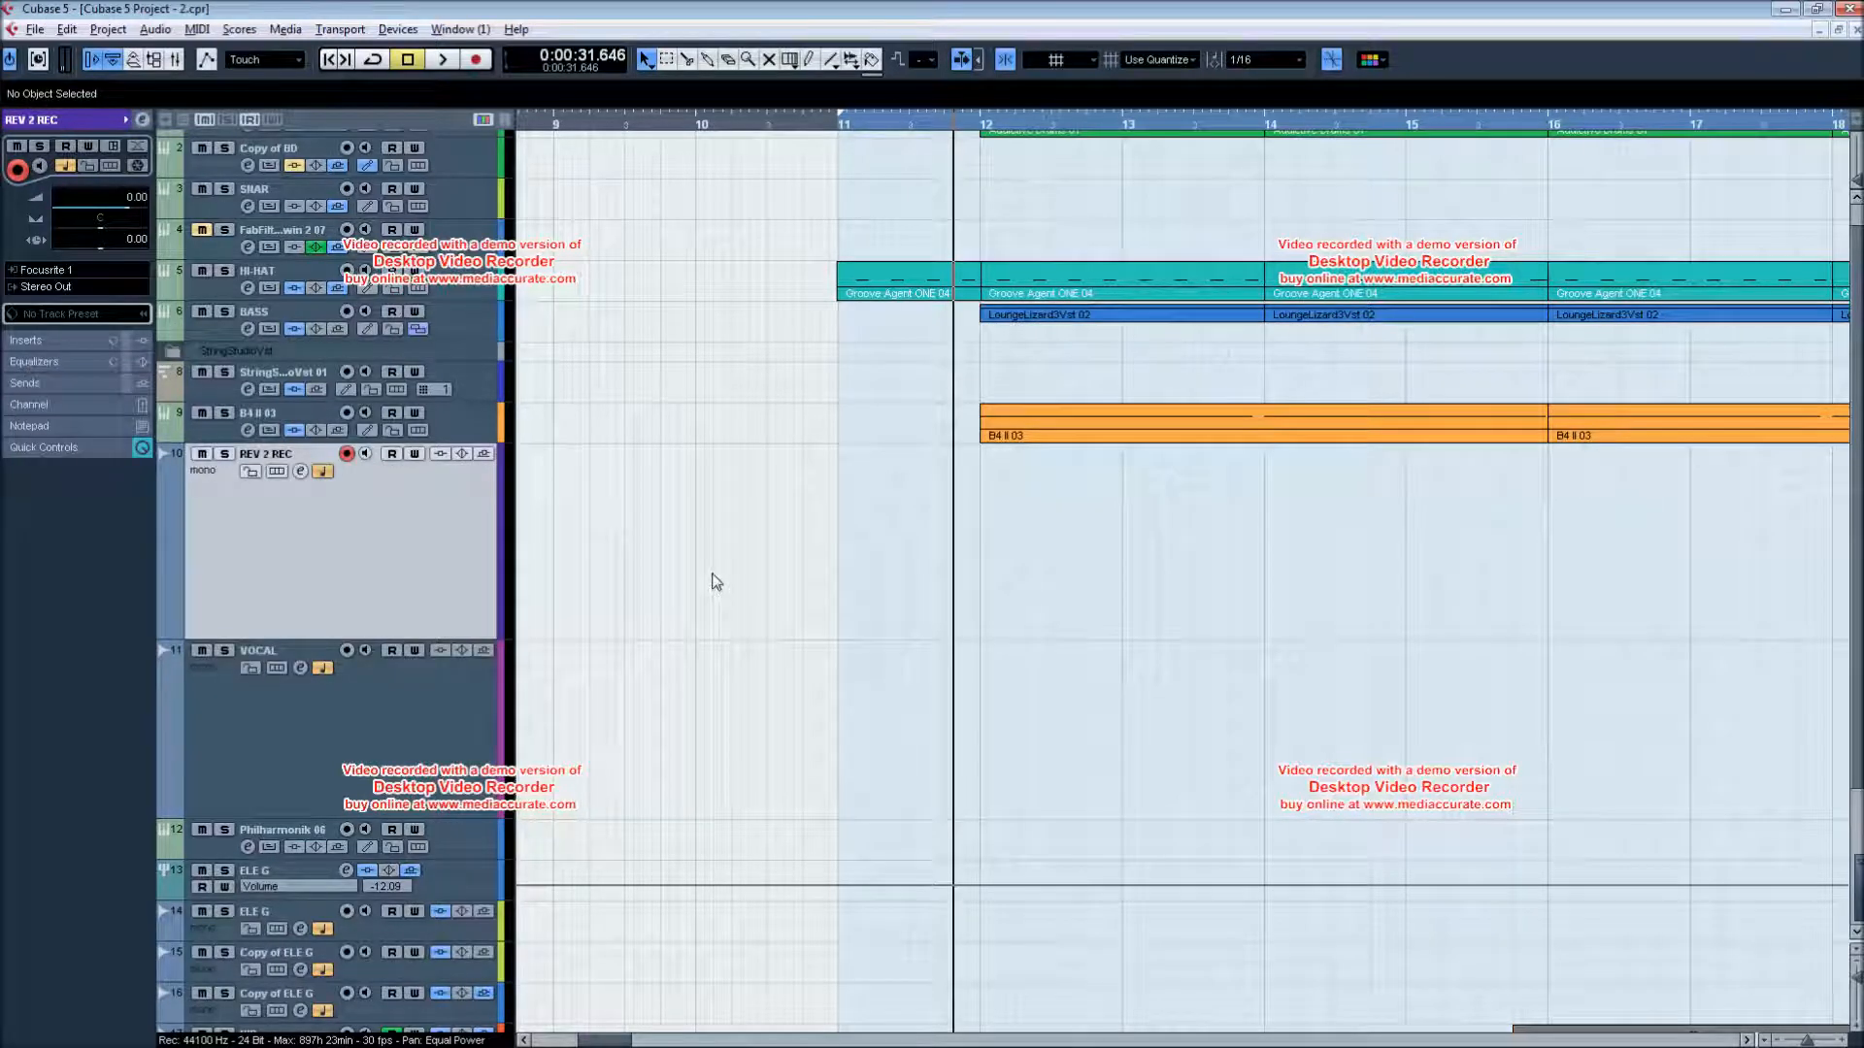
# - Open the mixer, reveal more input channels to check the Focusrite input levels, and close it
pyautogui.press('F3')
pyautogui.moveTo(464, 303); pyautogui.dragTo(741, 275)
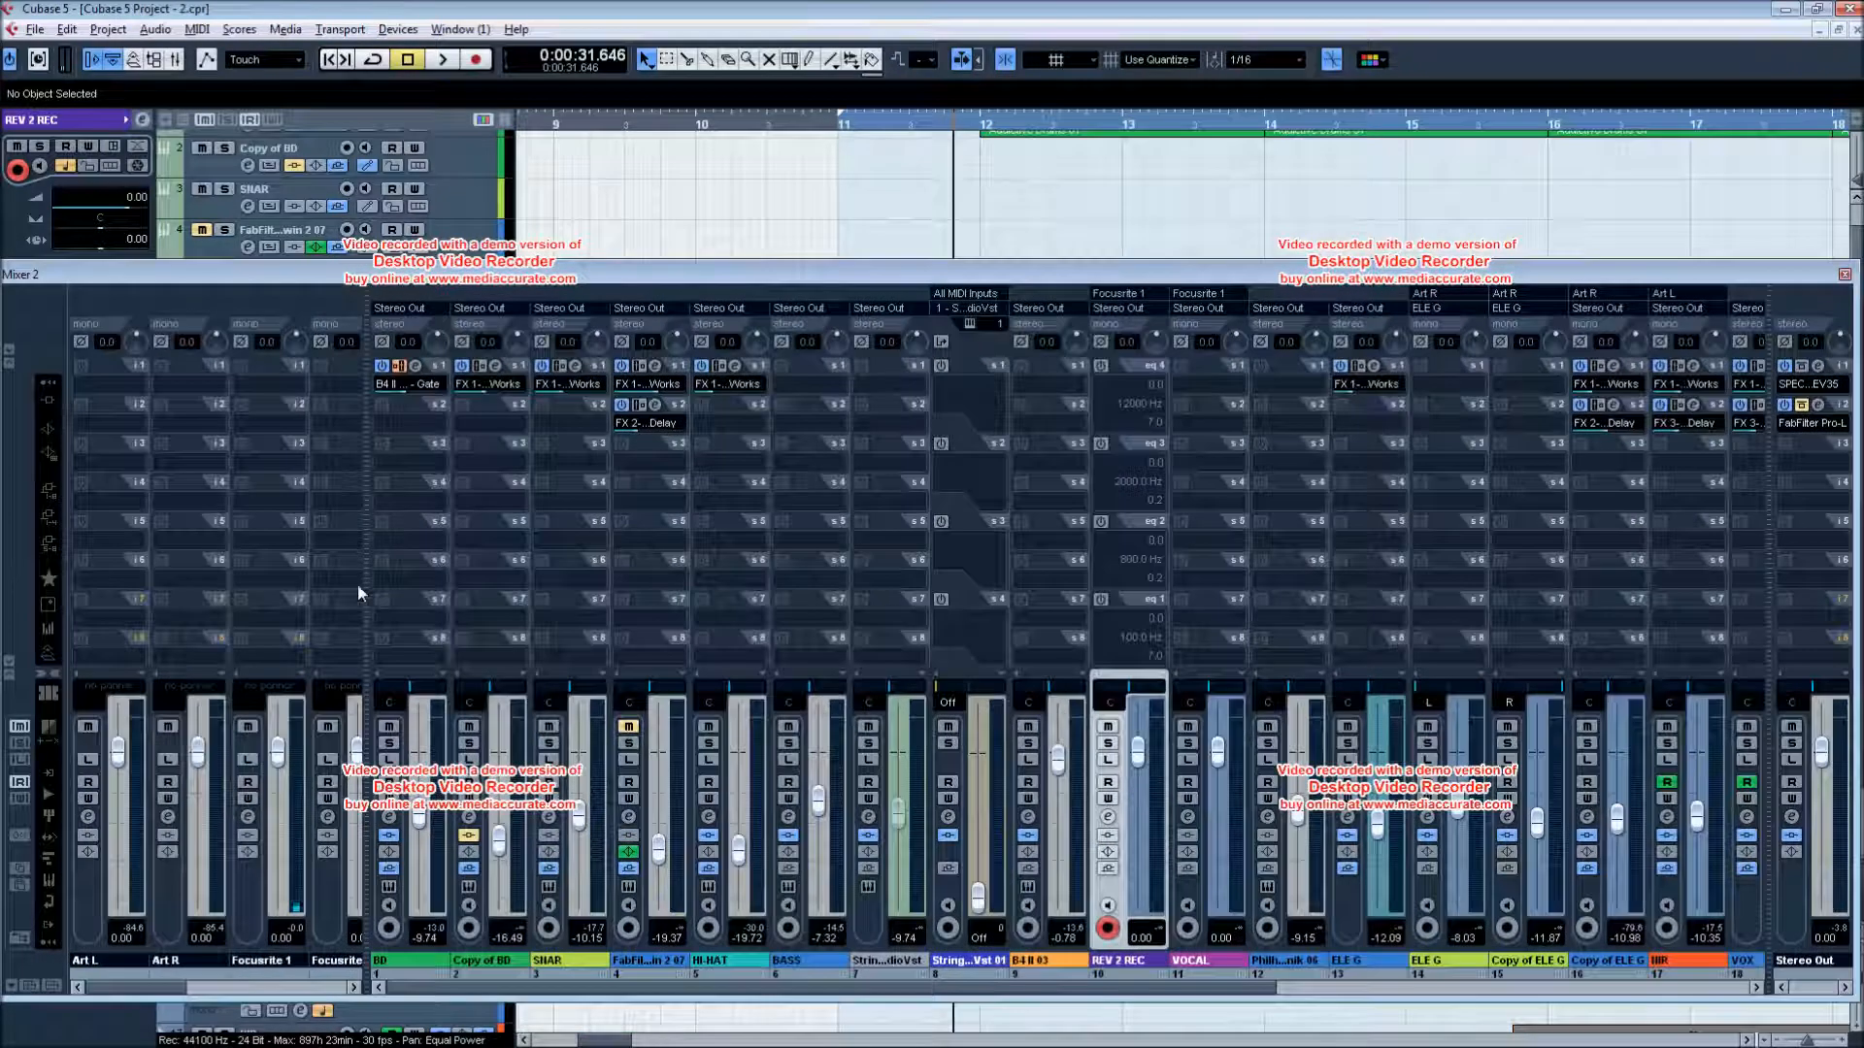
pyautogui.moveTo(365, 594); pyautogui.dragTo(685, 620)
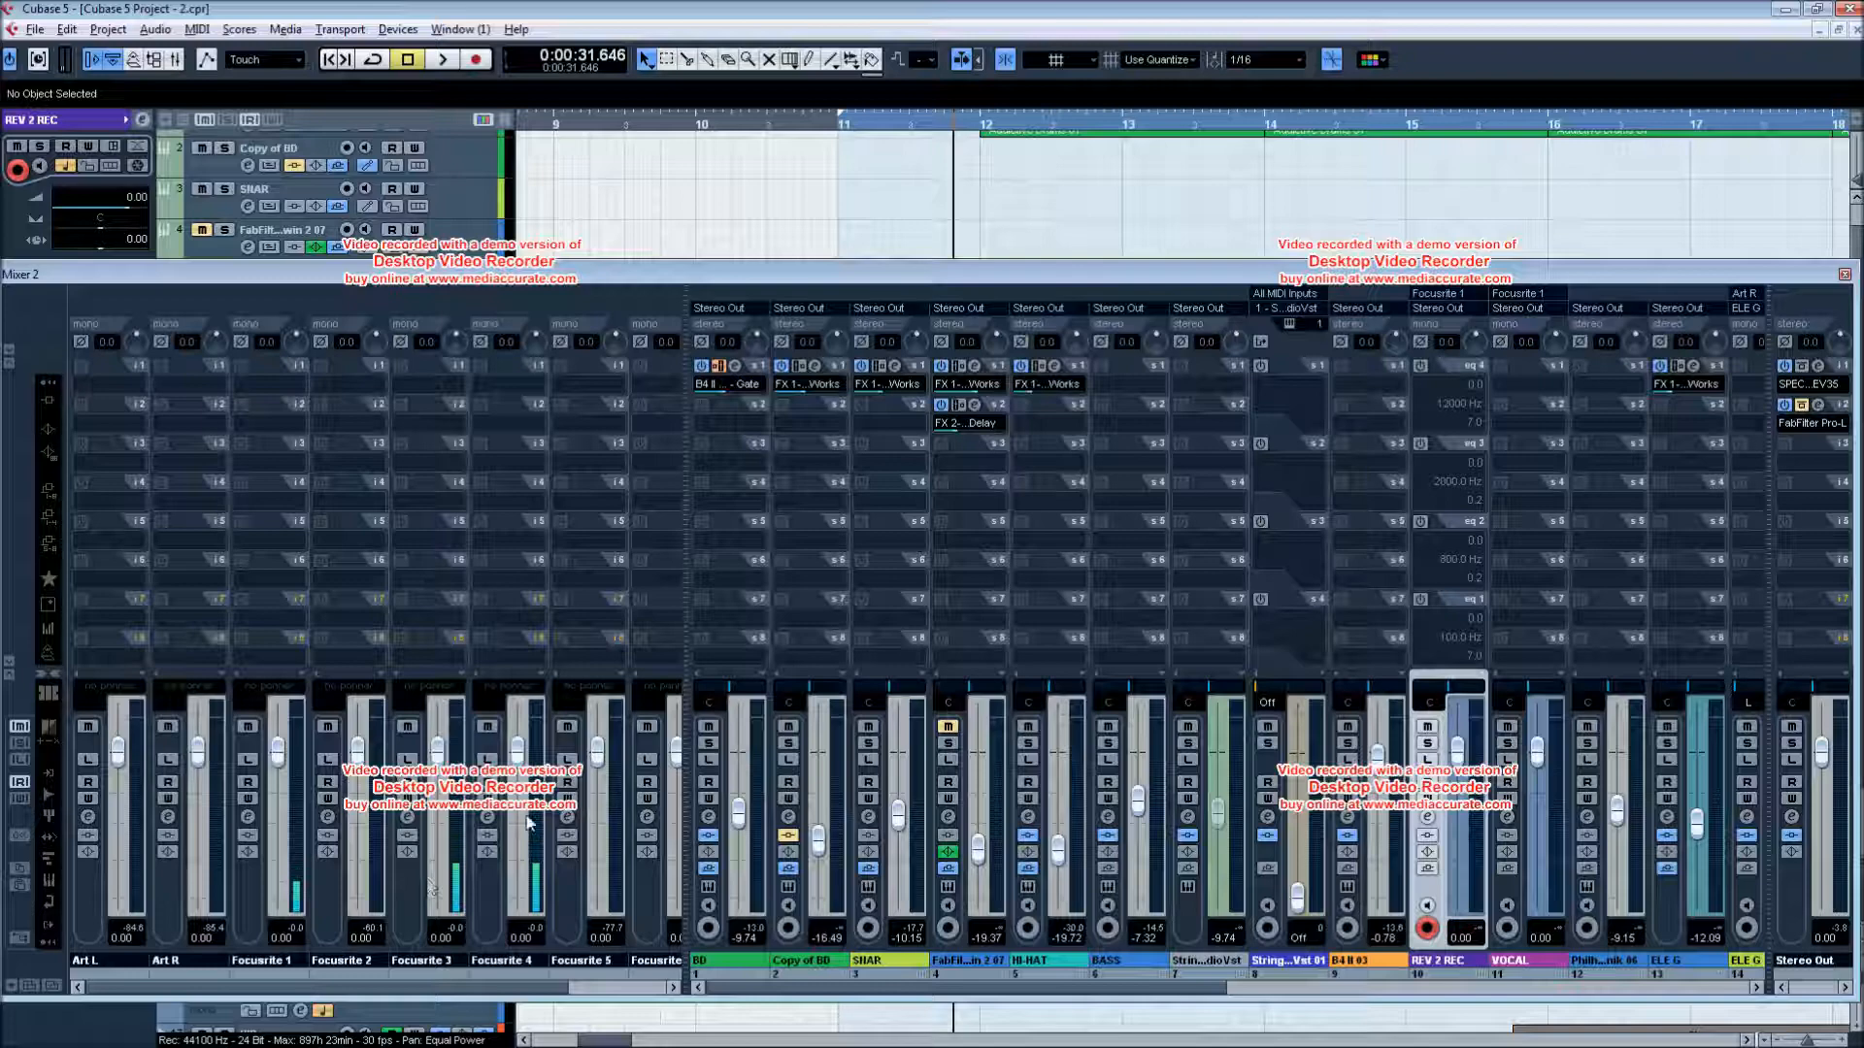
pyautogui.moveTo(688, 689); pyautogui.dragTo(413, 689)
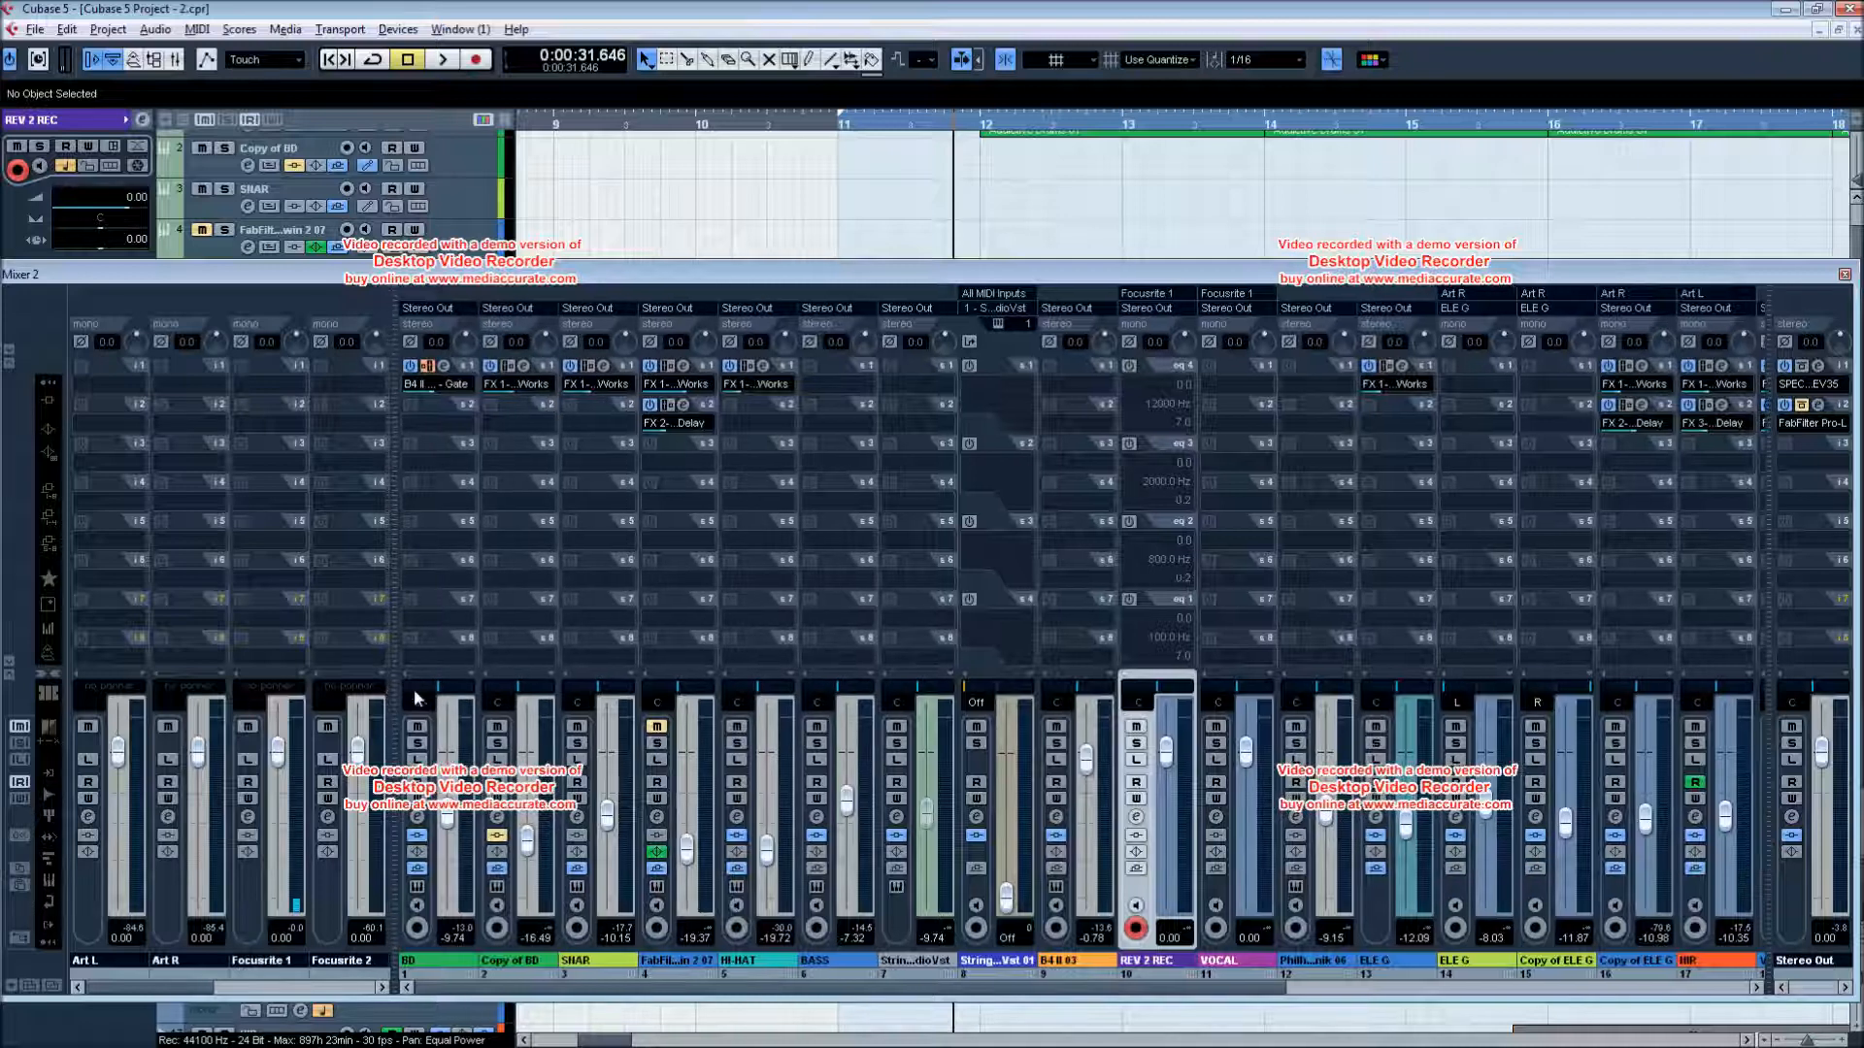
pyautogui.press('F3')
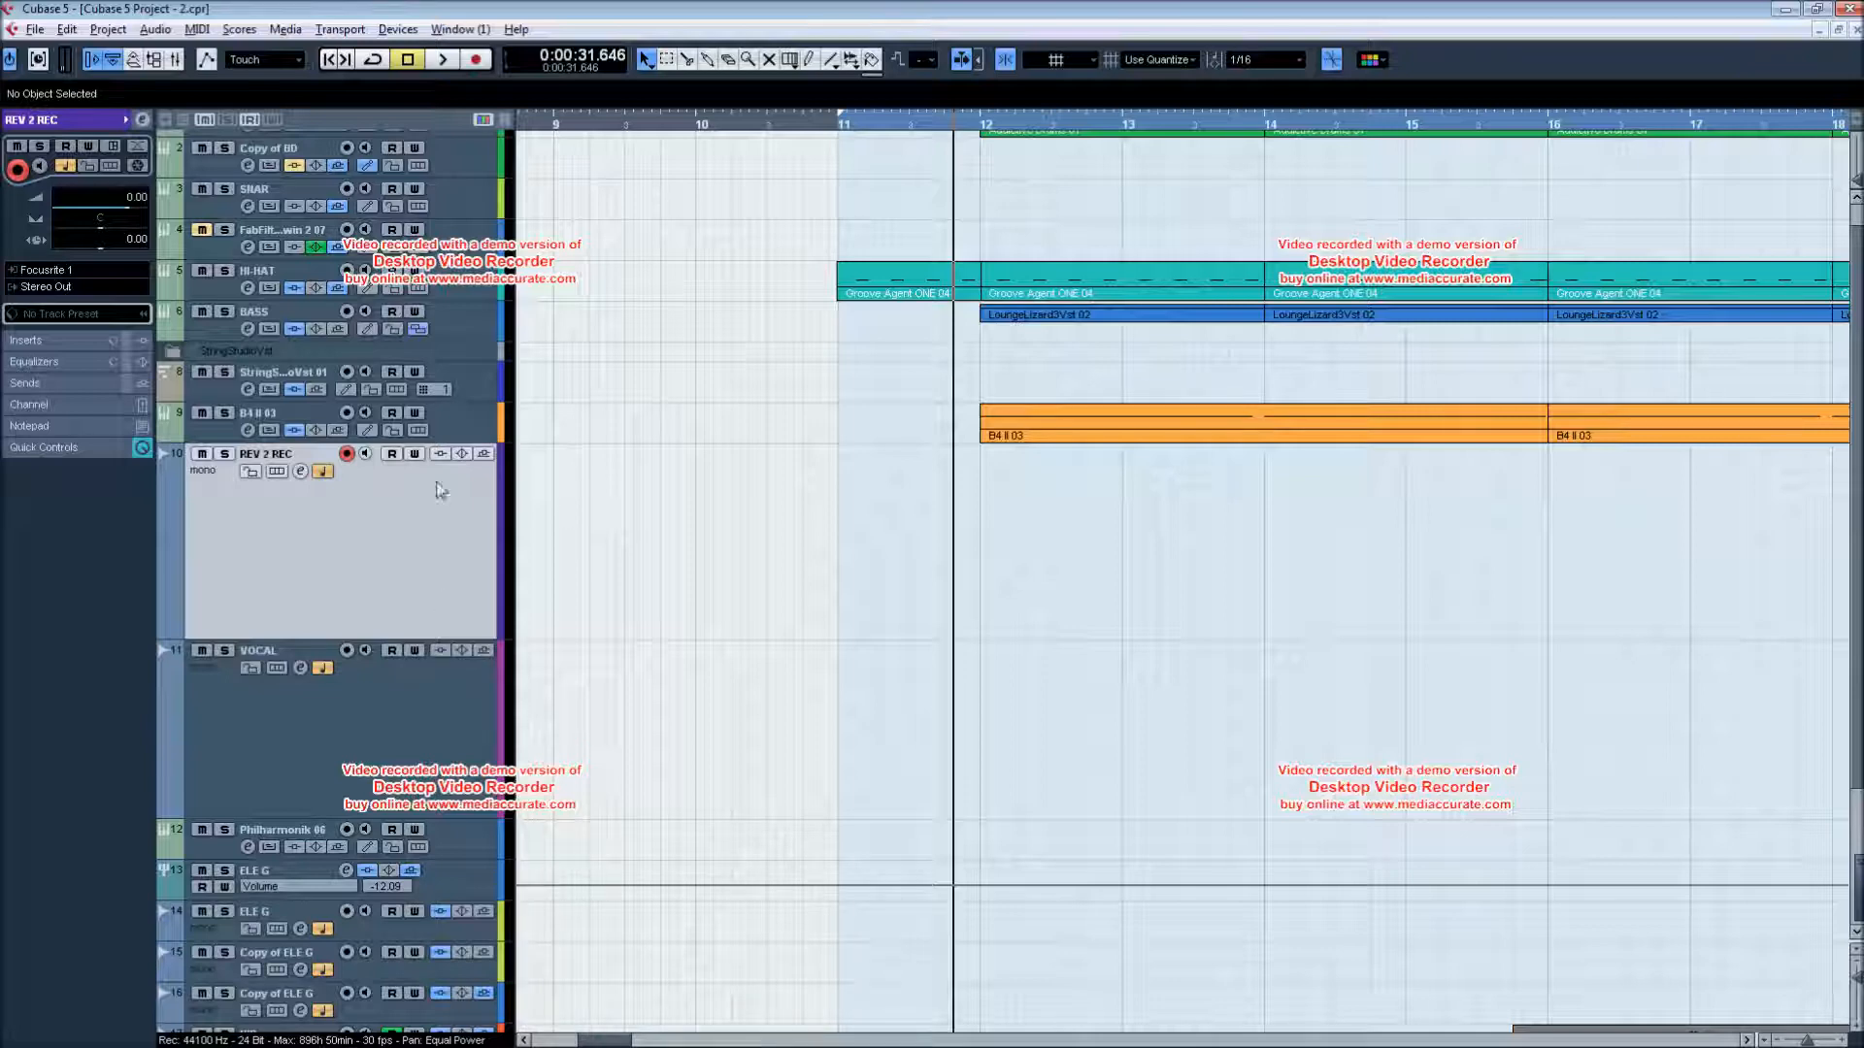
# - Open the VST Connections to review the Group/FX buses, and close them
pyautogui.press('F4')
pyautogui.press('F4')
pyautogui.press('F4')
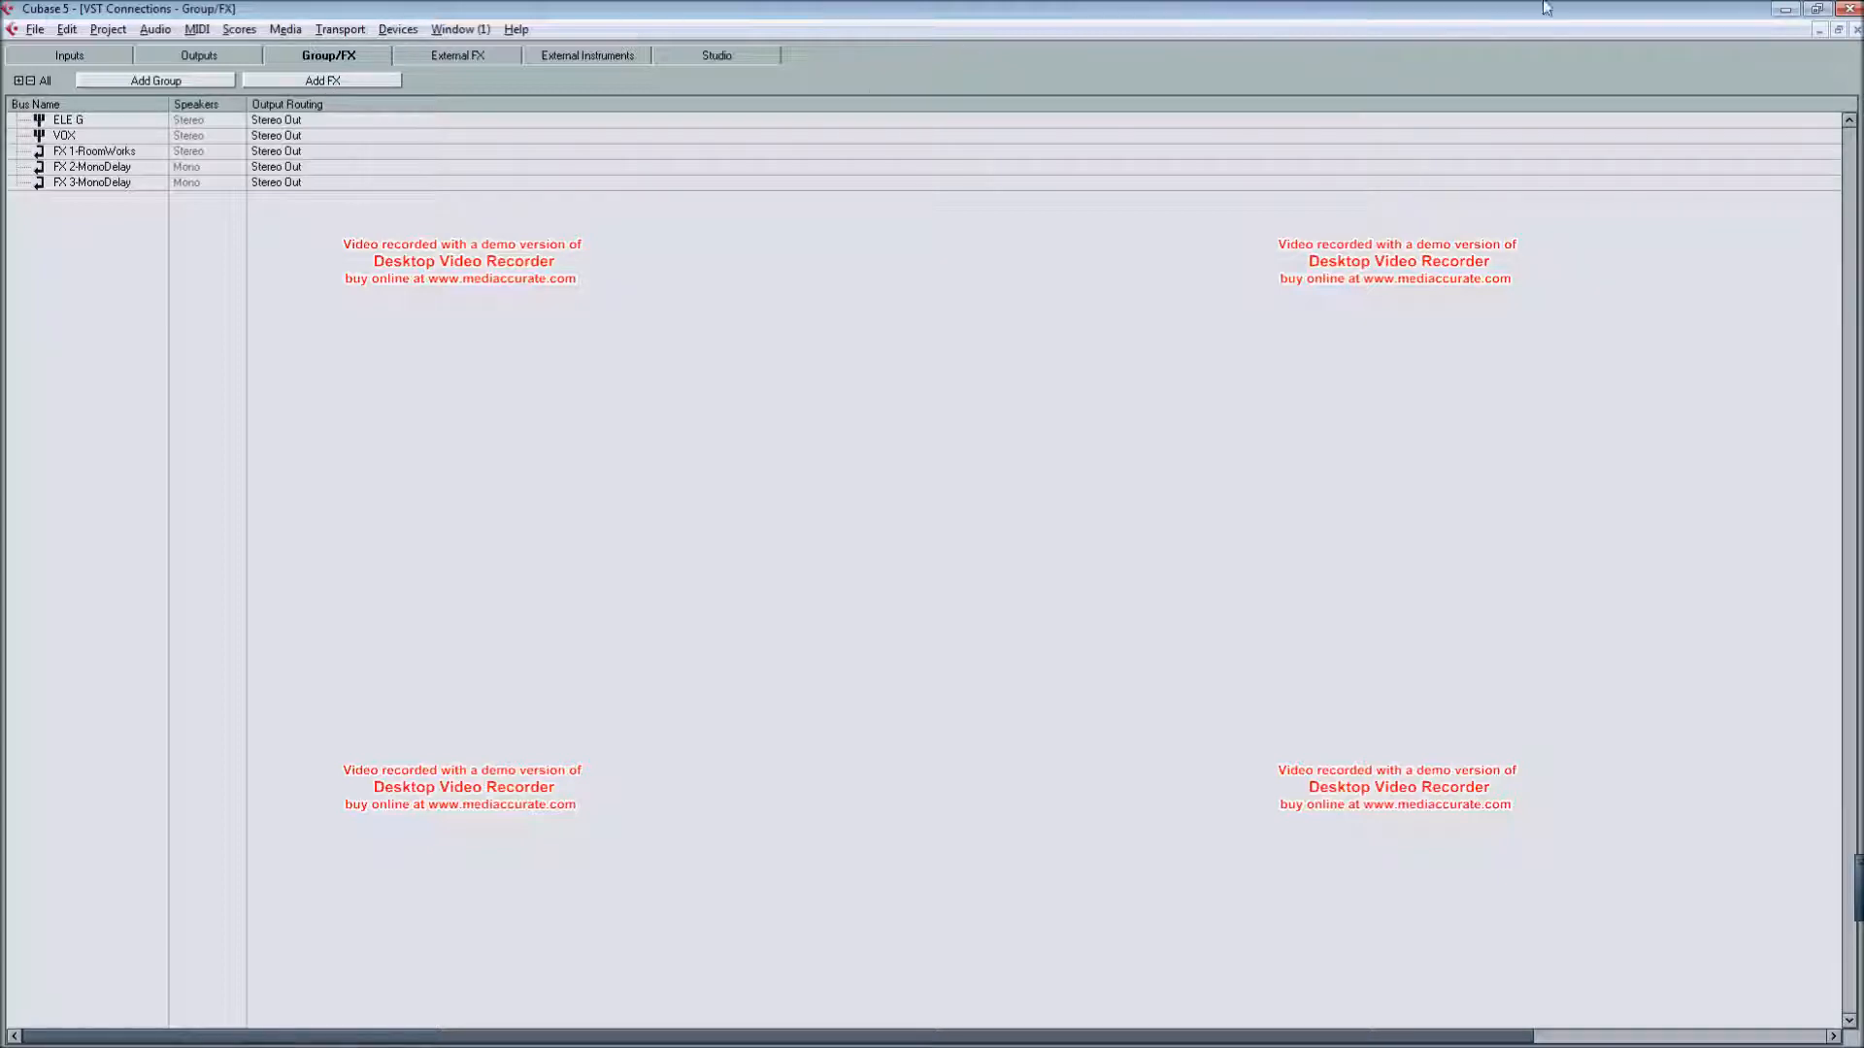
pyautogui.click(1858, 31)
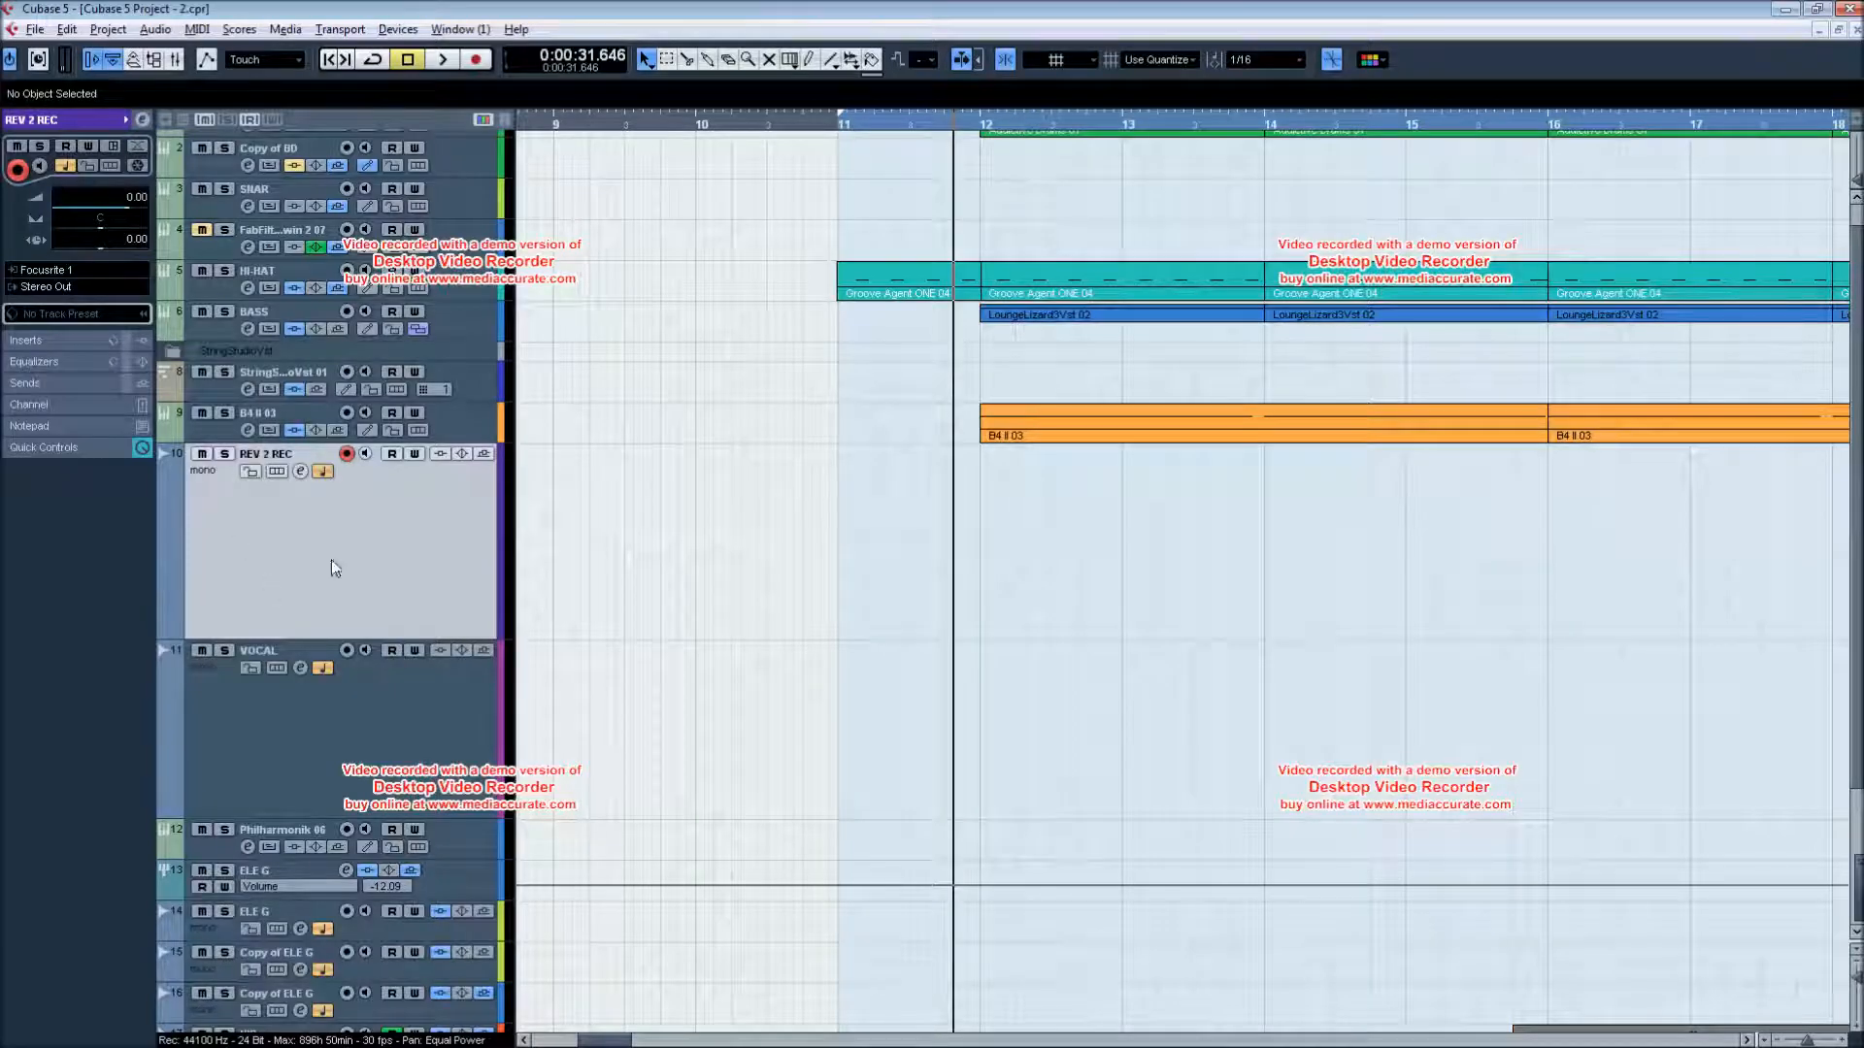
# - Assign FX 1-RoomWorks to the first send of the REV 2 REC channel and check the RoomWorks reverb settings
pyautogui.click(301, 472)
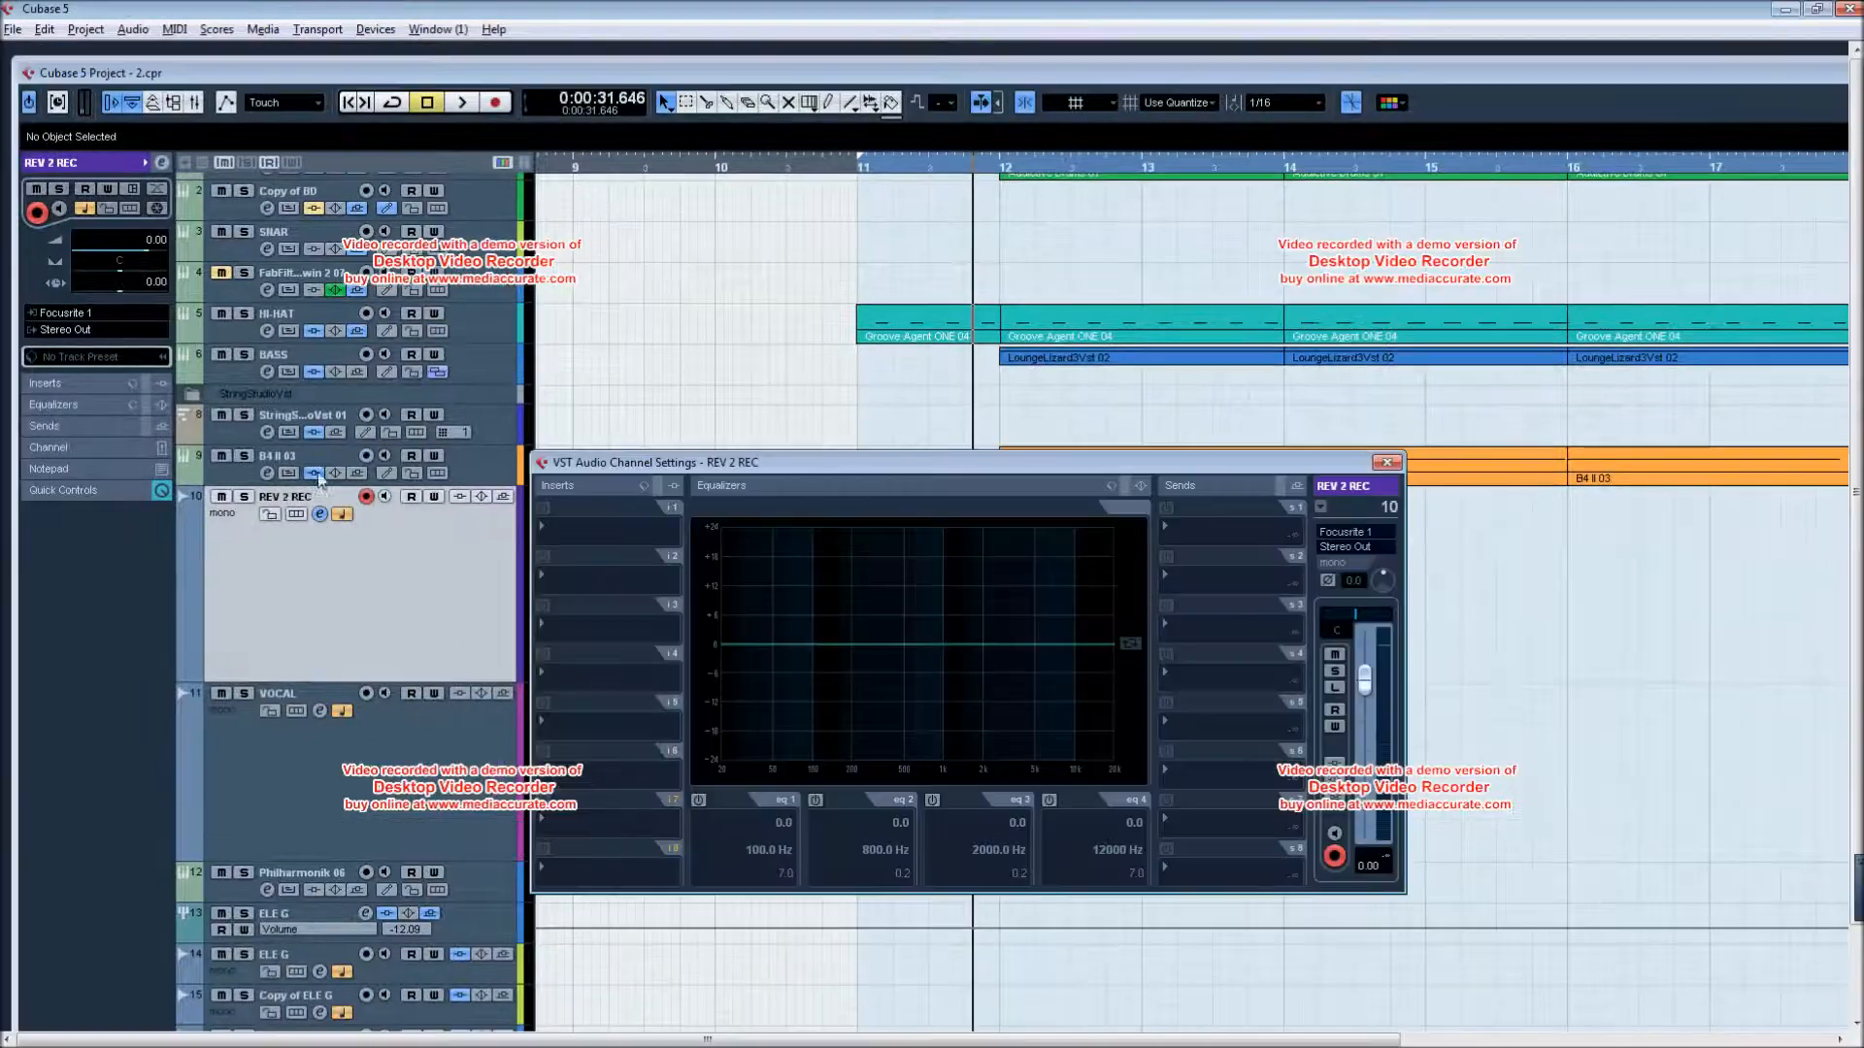
pyautogui.click(1221, 533)
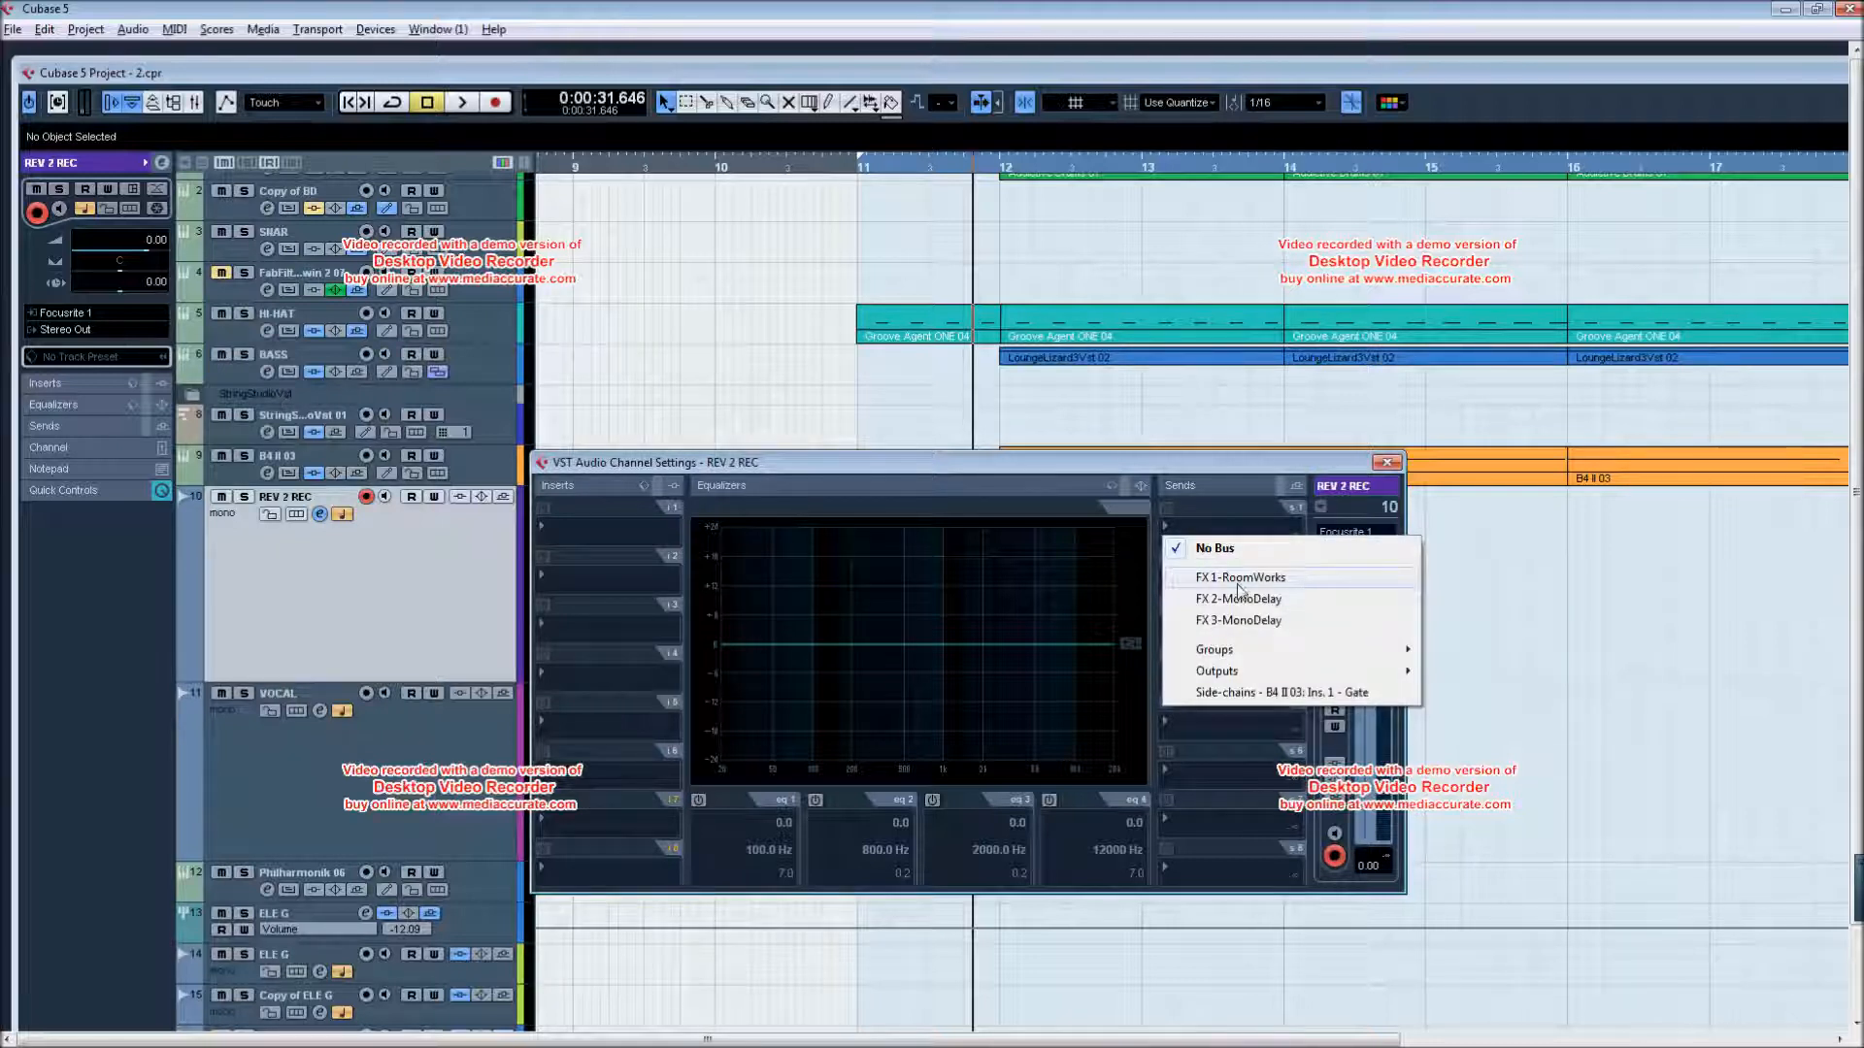
pyautogui.click(1282, 578)
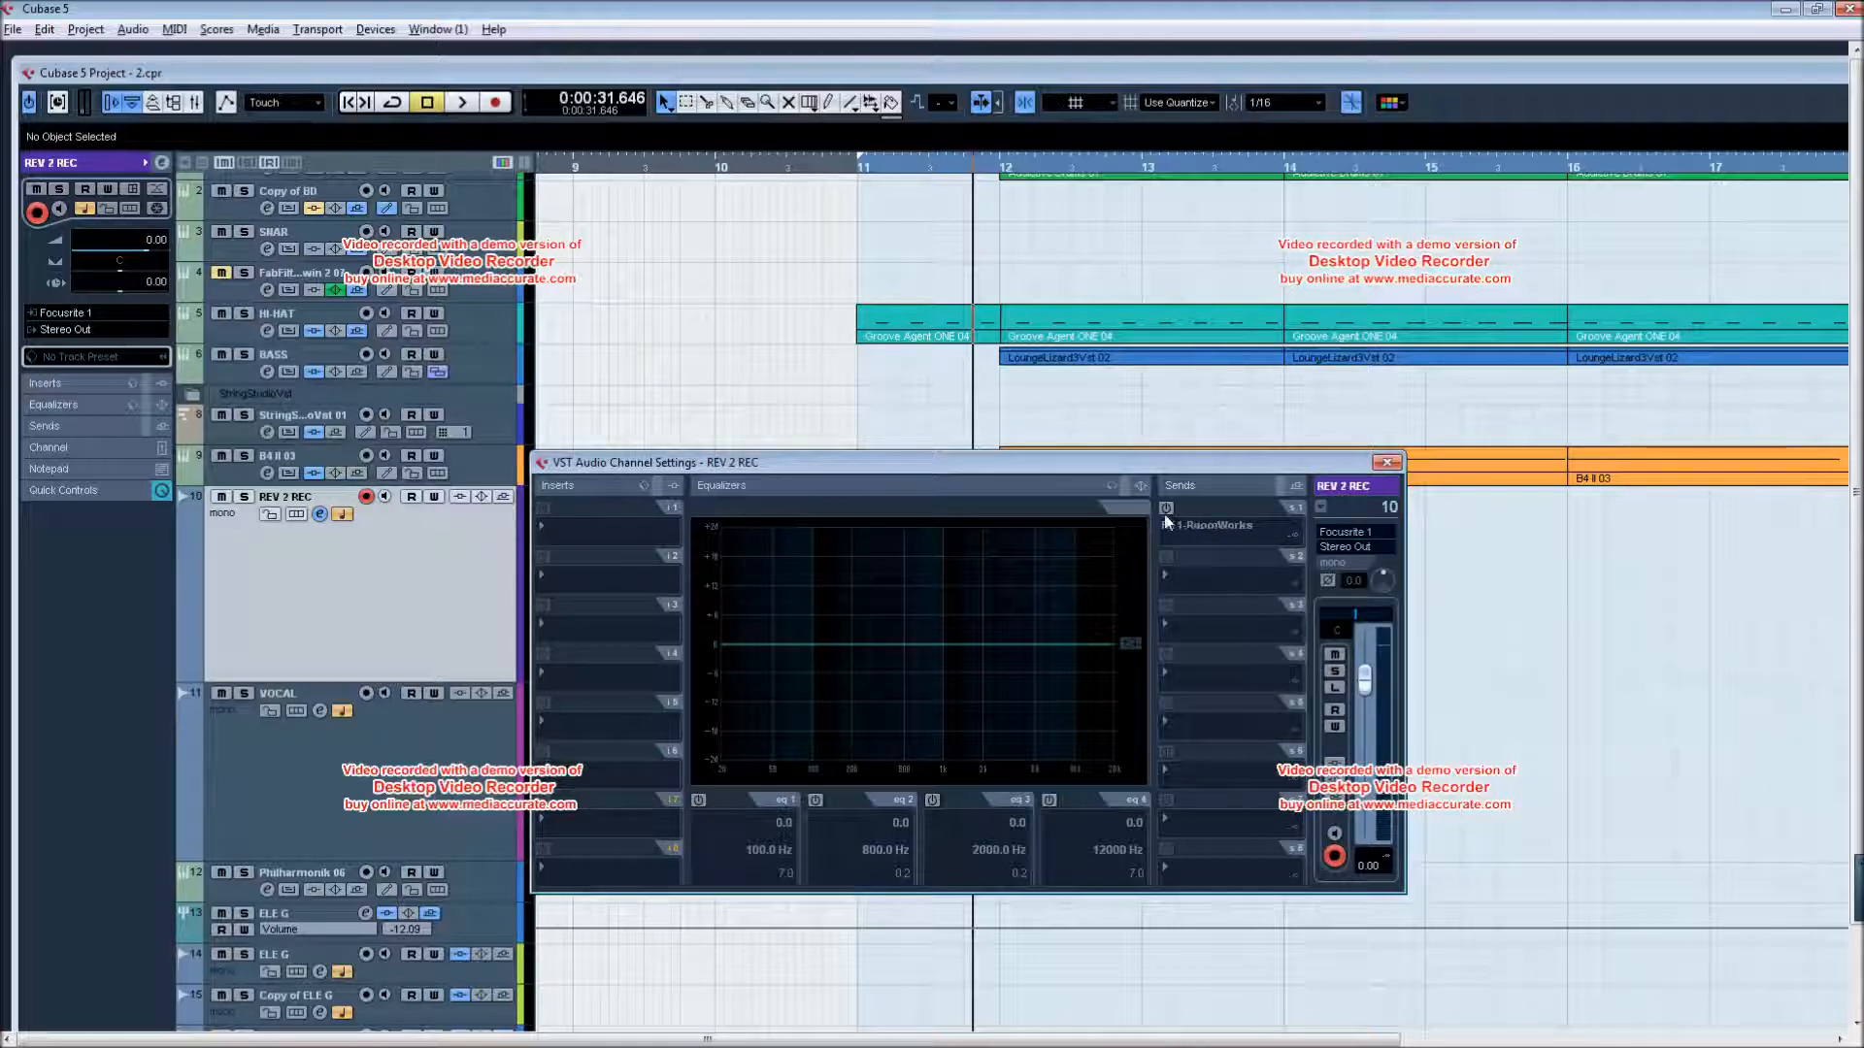
pyautogui.click(1209, 521)
pyautogui.moveTo(982, 344); pyautogui.dragTo(1087, 394)
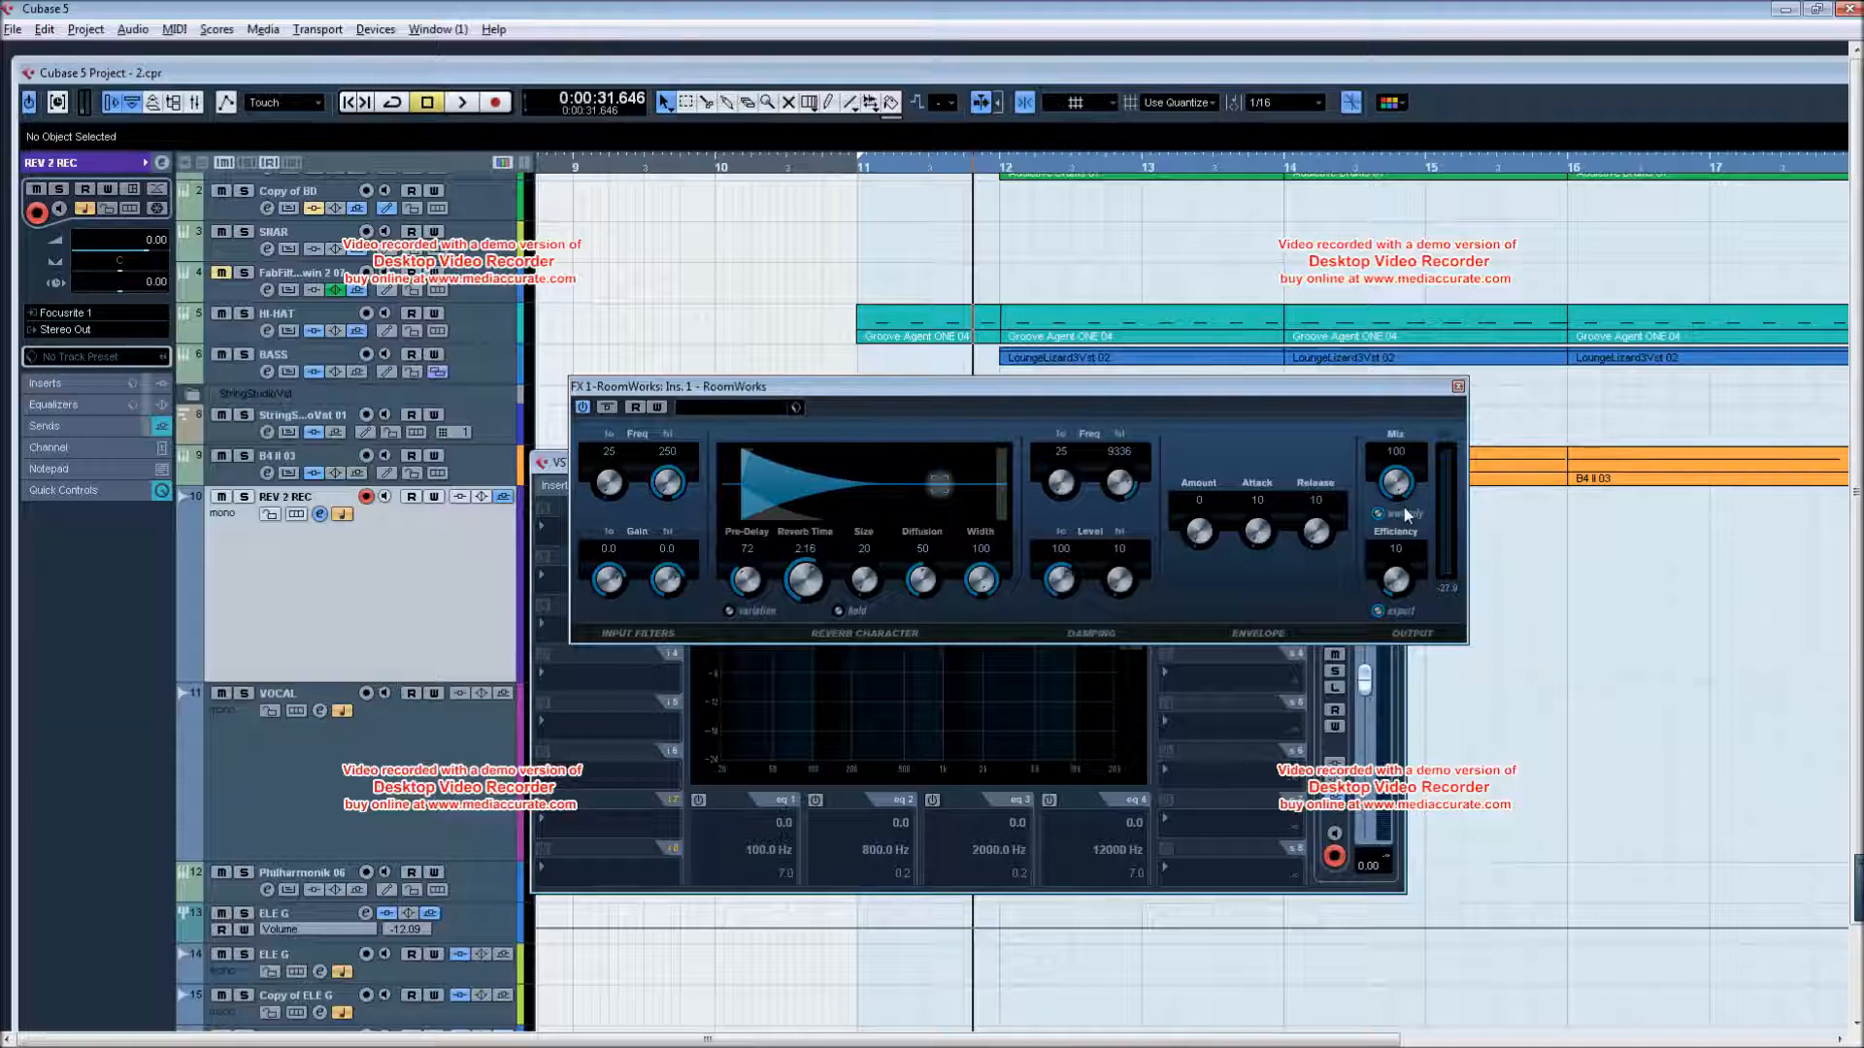
pyautogui.click(1458, 387)
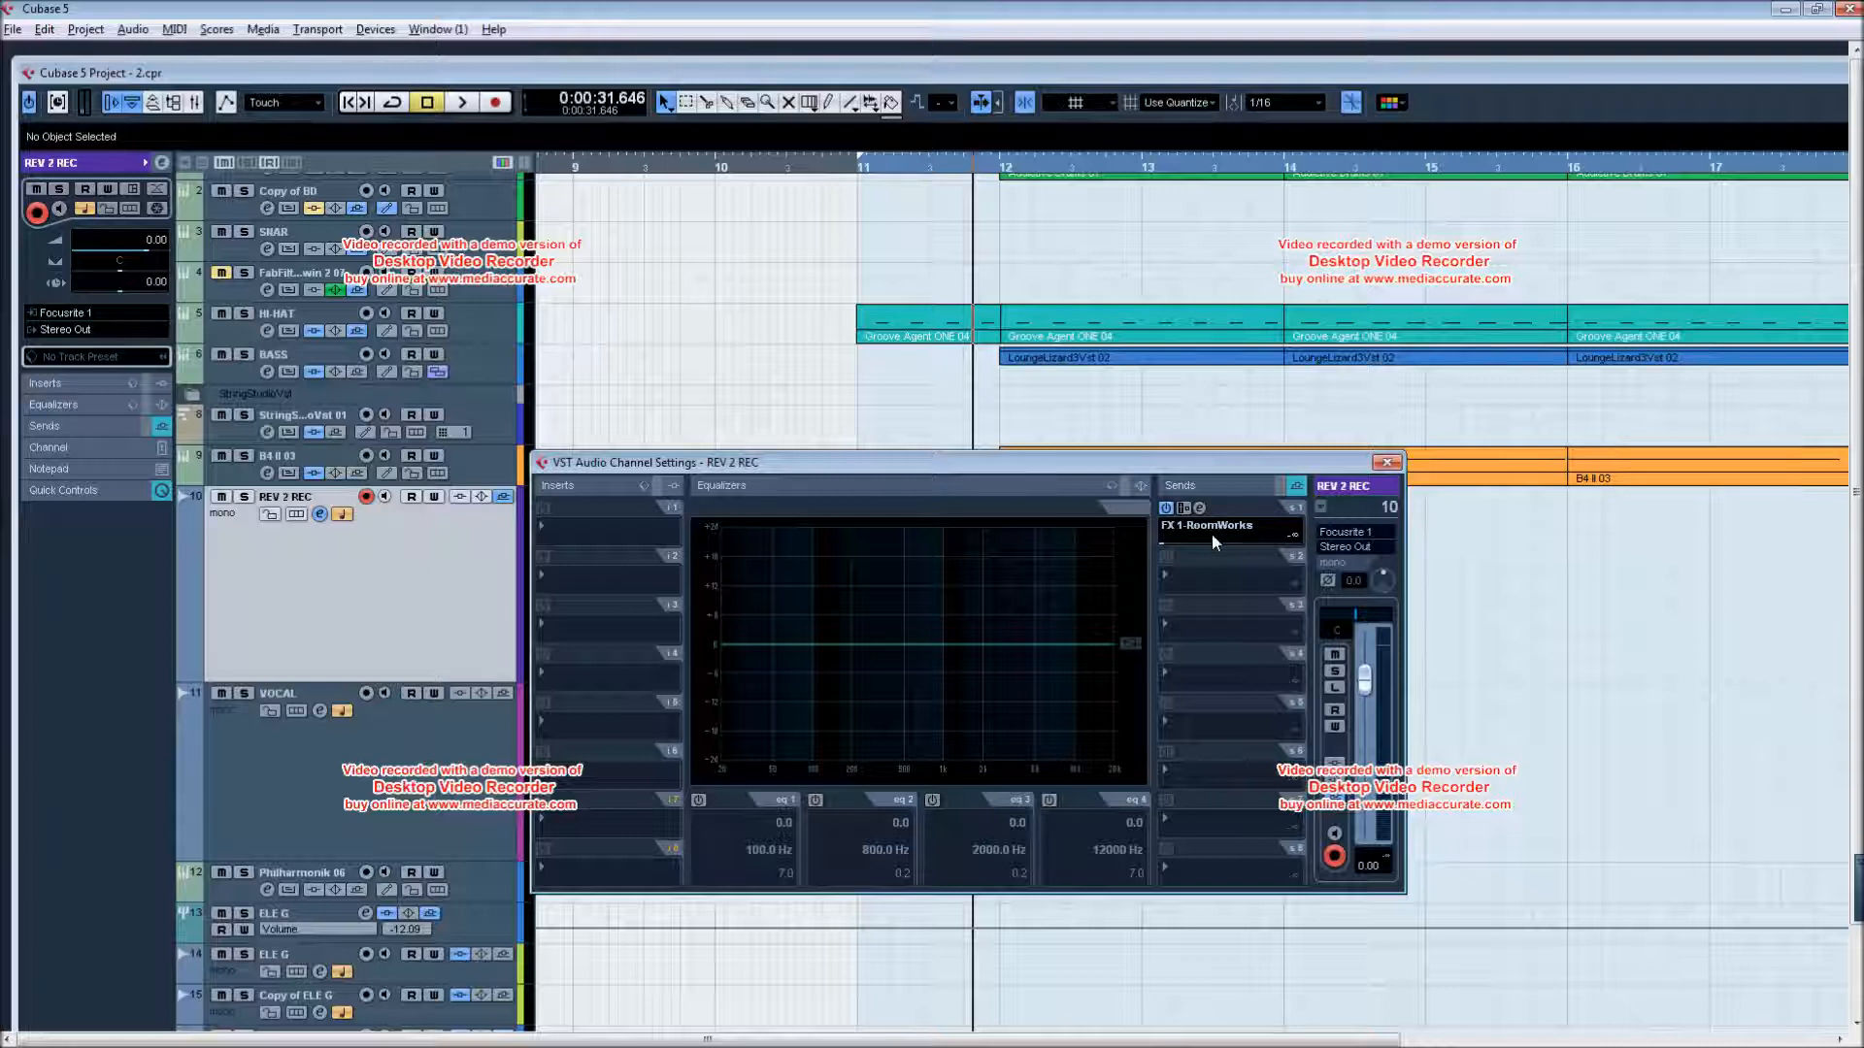
# - Set the RoomWorks send to pre-fader at about -18.7 dB and pull the REV 2 REC fader all the way down
pyautogui.click(1187, 544)
pyautogui.moveTo(1189, 543); pyautogui.dragTo(1262, 546)
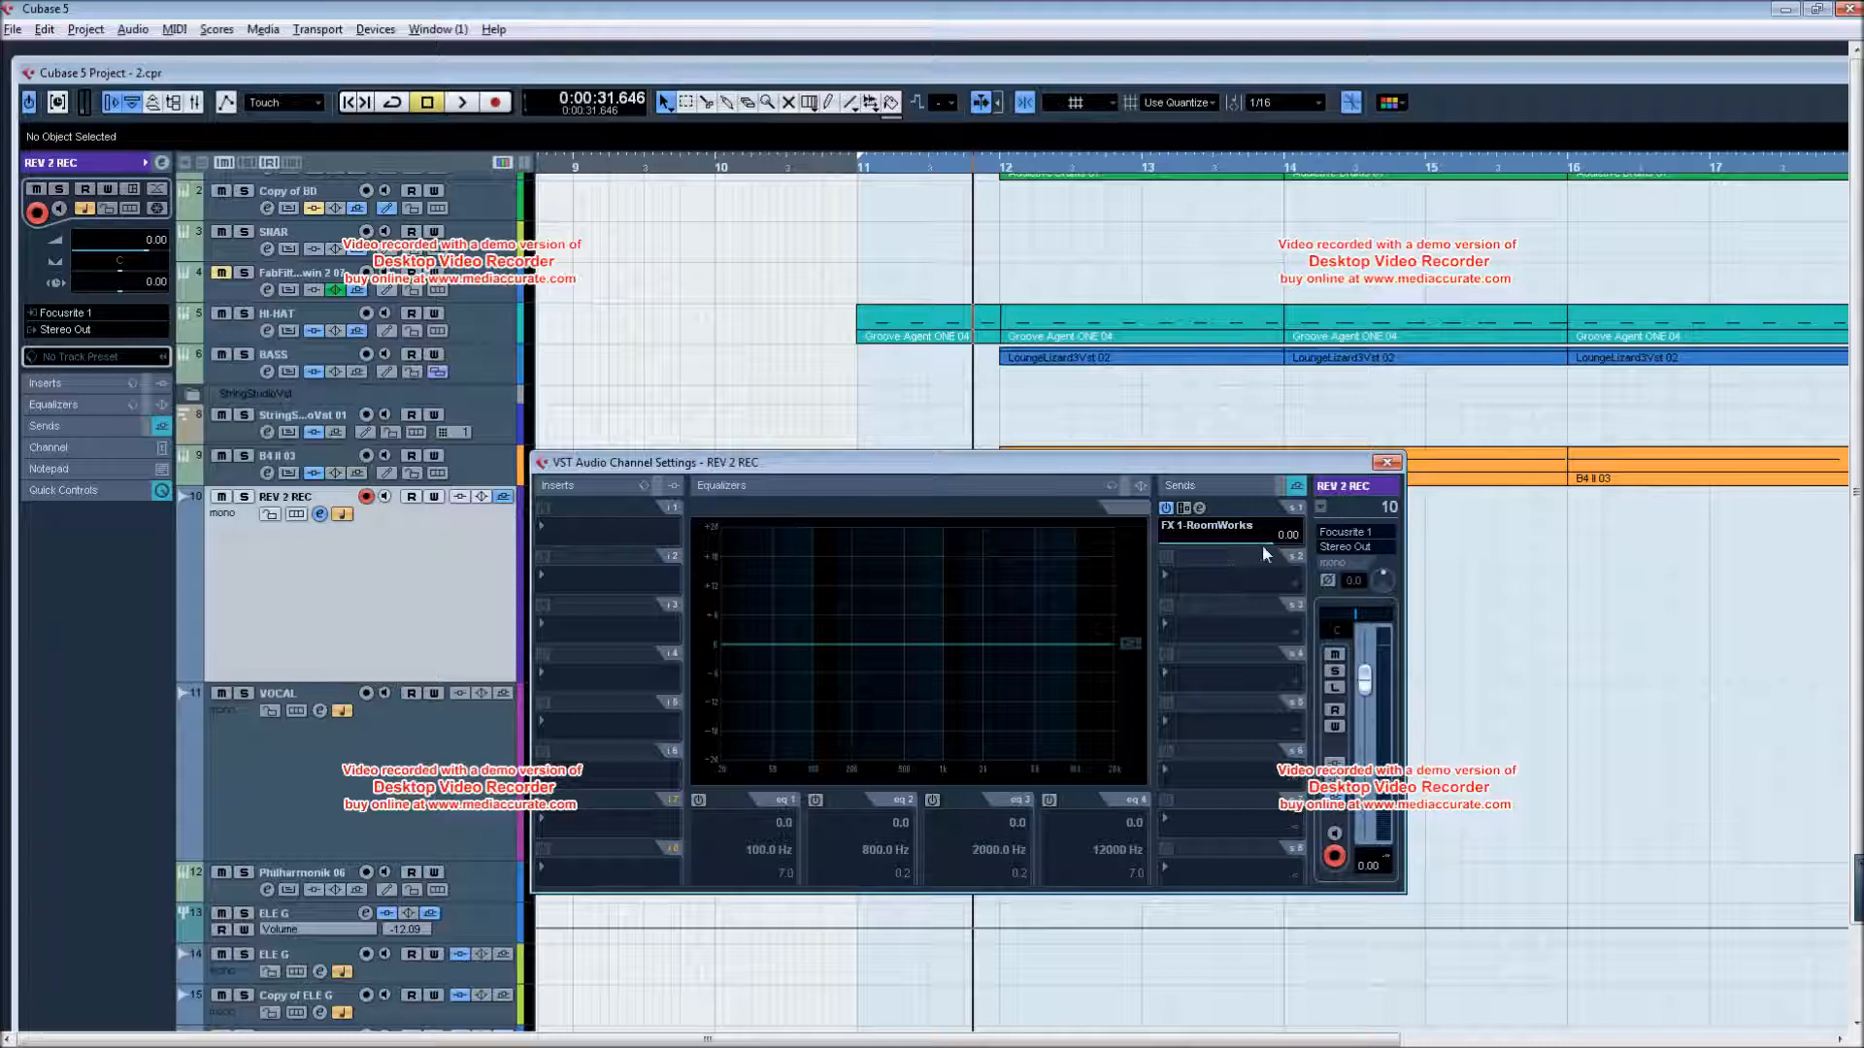
pyautogui.click(1183, 509)
pyautogui.moveTo(1365, 680); pyautogui.dragTo(1366, 718)
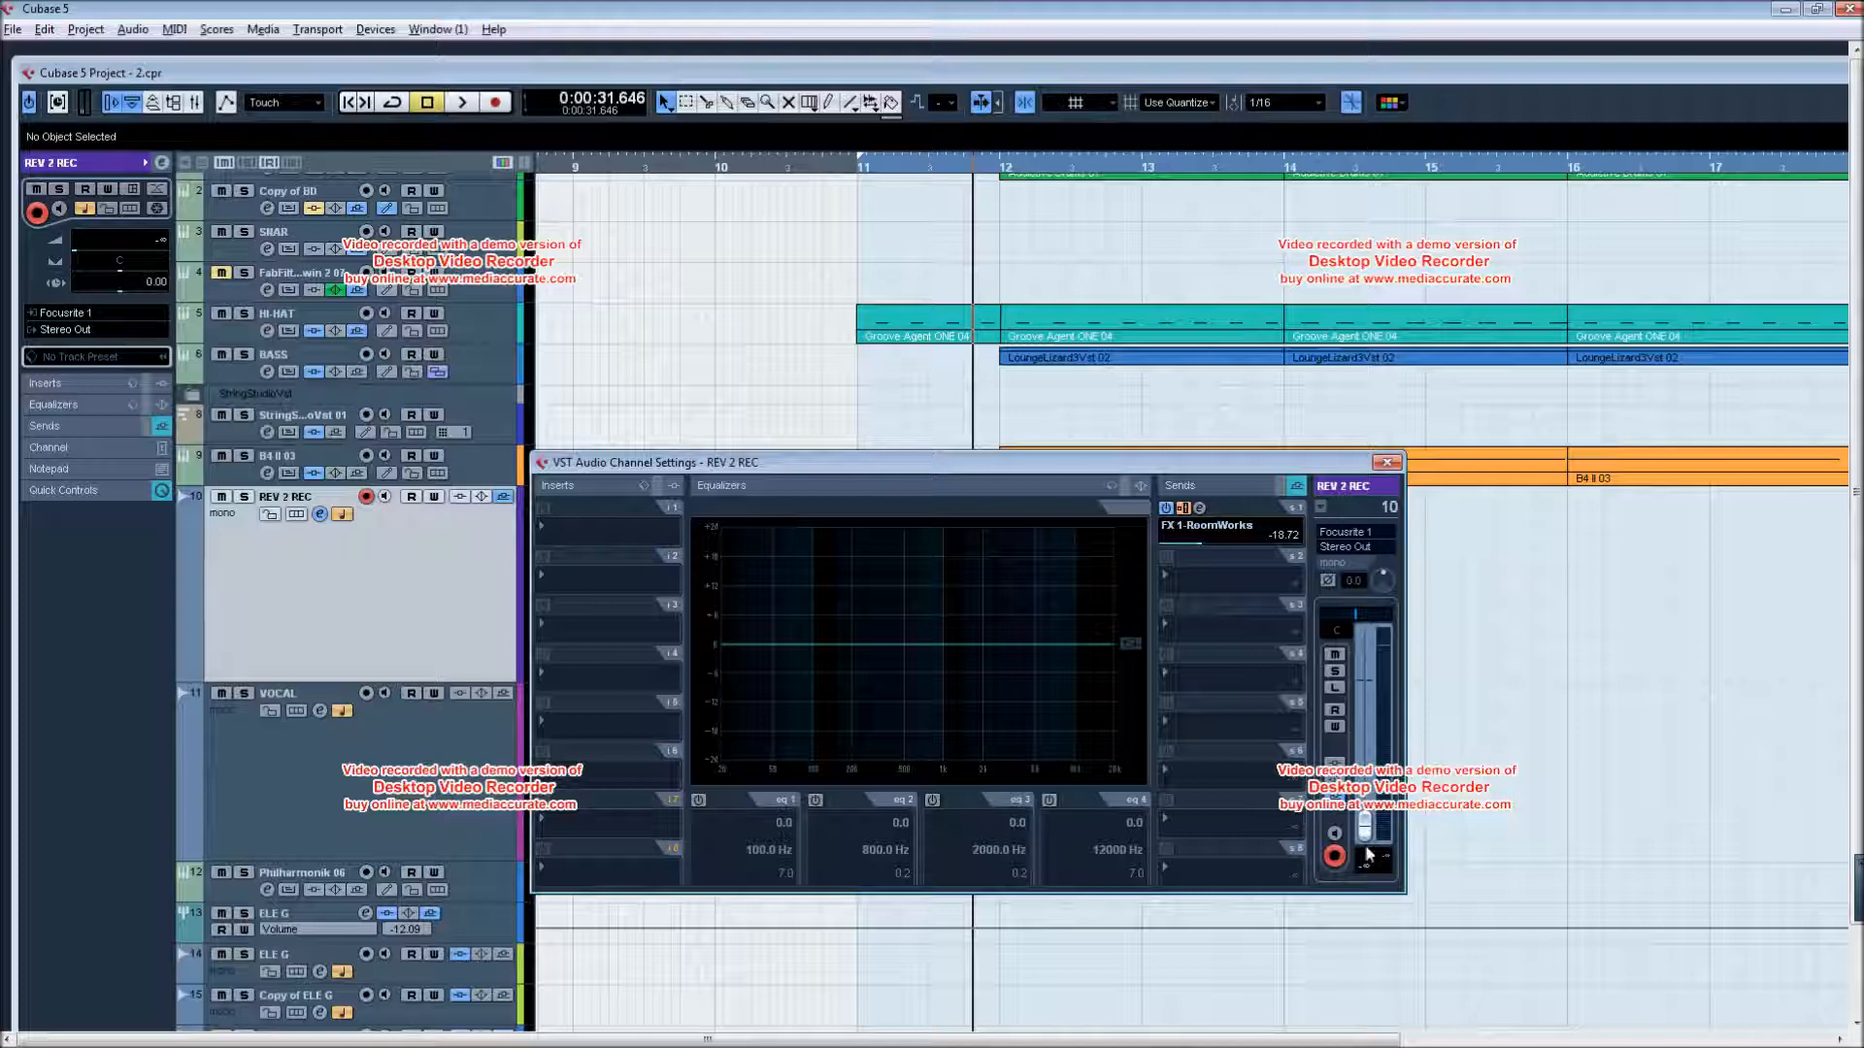
# - Enable input monitoring on the REV 2 REC channel and fine-tune its RoomWorks send level
pyautogui.moveTo(1152, 449); pyautogui.dragTo(1165, 350)
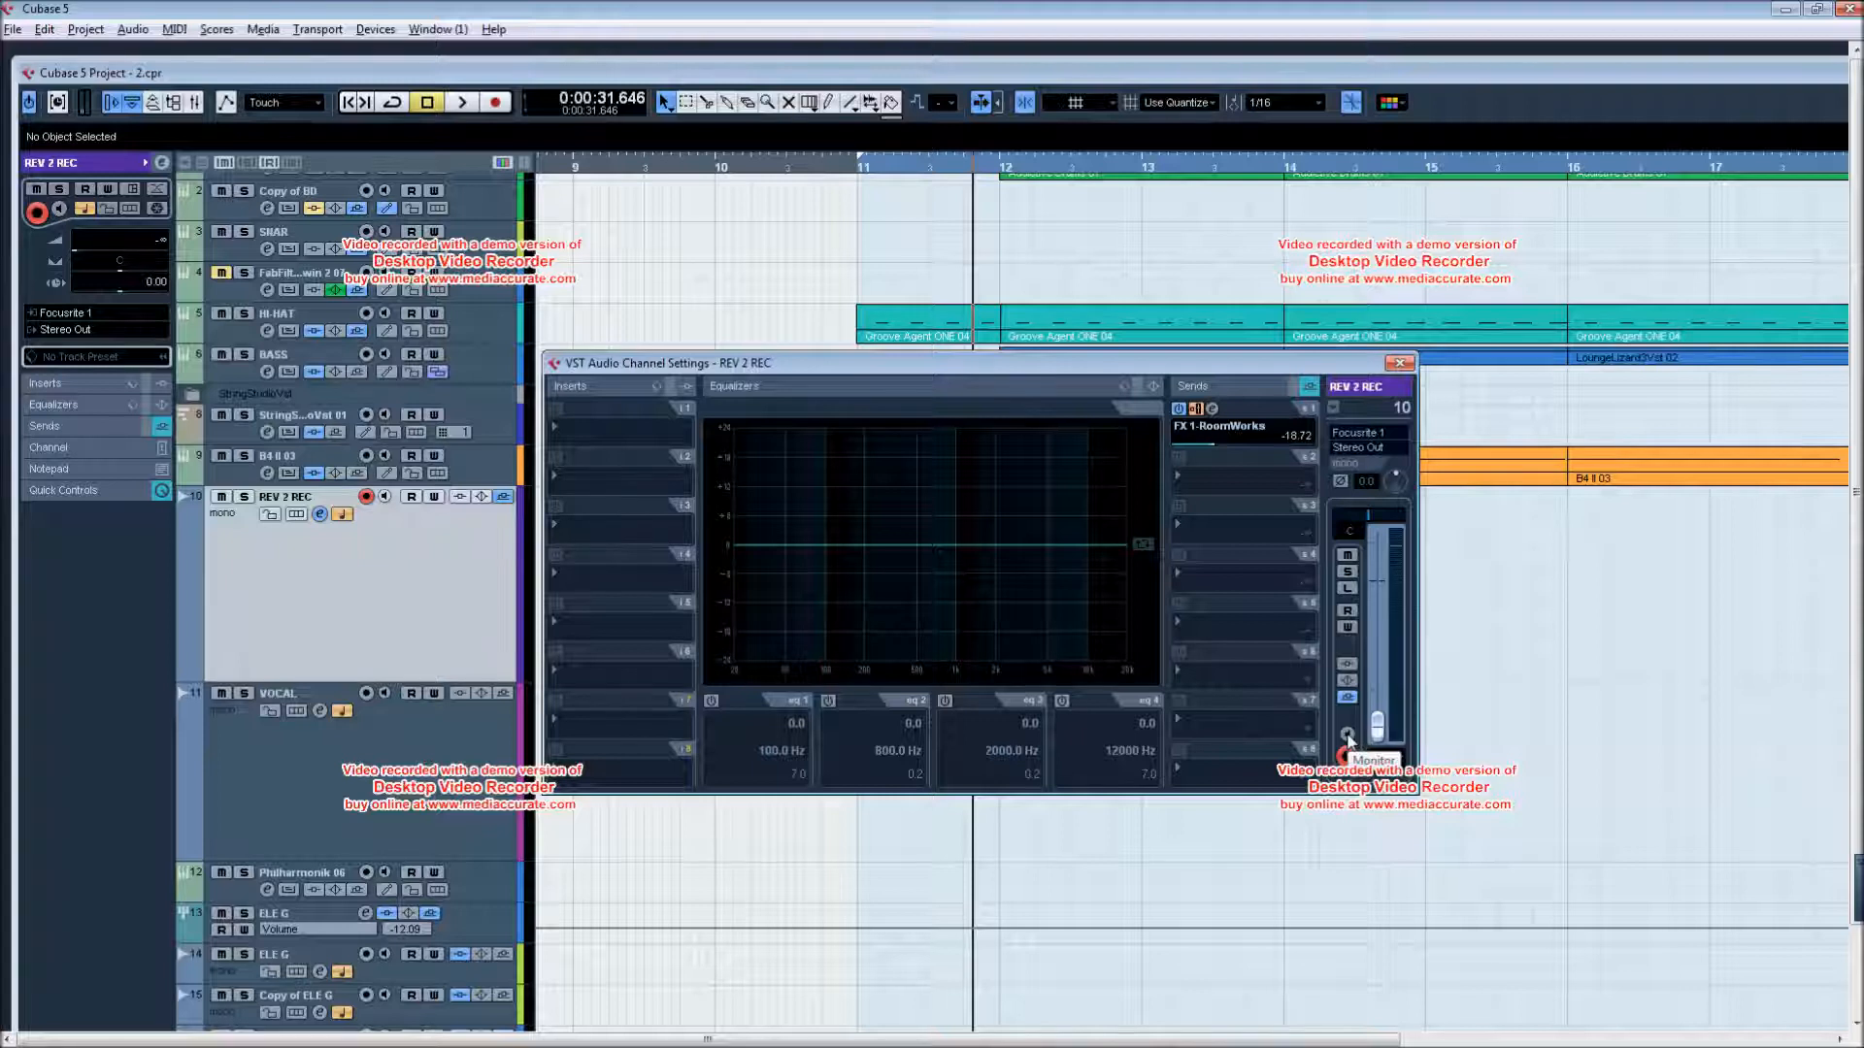
pyautogui.click(1347, 735)
pyautogui.moveTo(1212, 445); pyautogui.dragTo(1227, 445)
pyautogui.moveTo(1231, 445); pyautogui.dragTo(1229, 445)
# - Mute the REV 2 REC channel, close its channel settings, and unmute the track
pyautogui.click(1349, 557)
pyautogui.click(1401, 364)
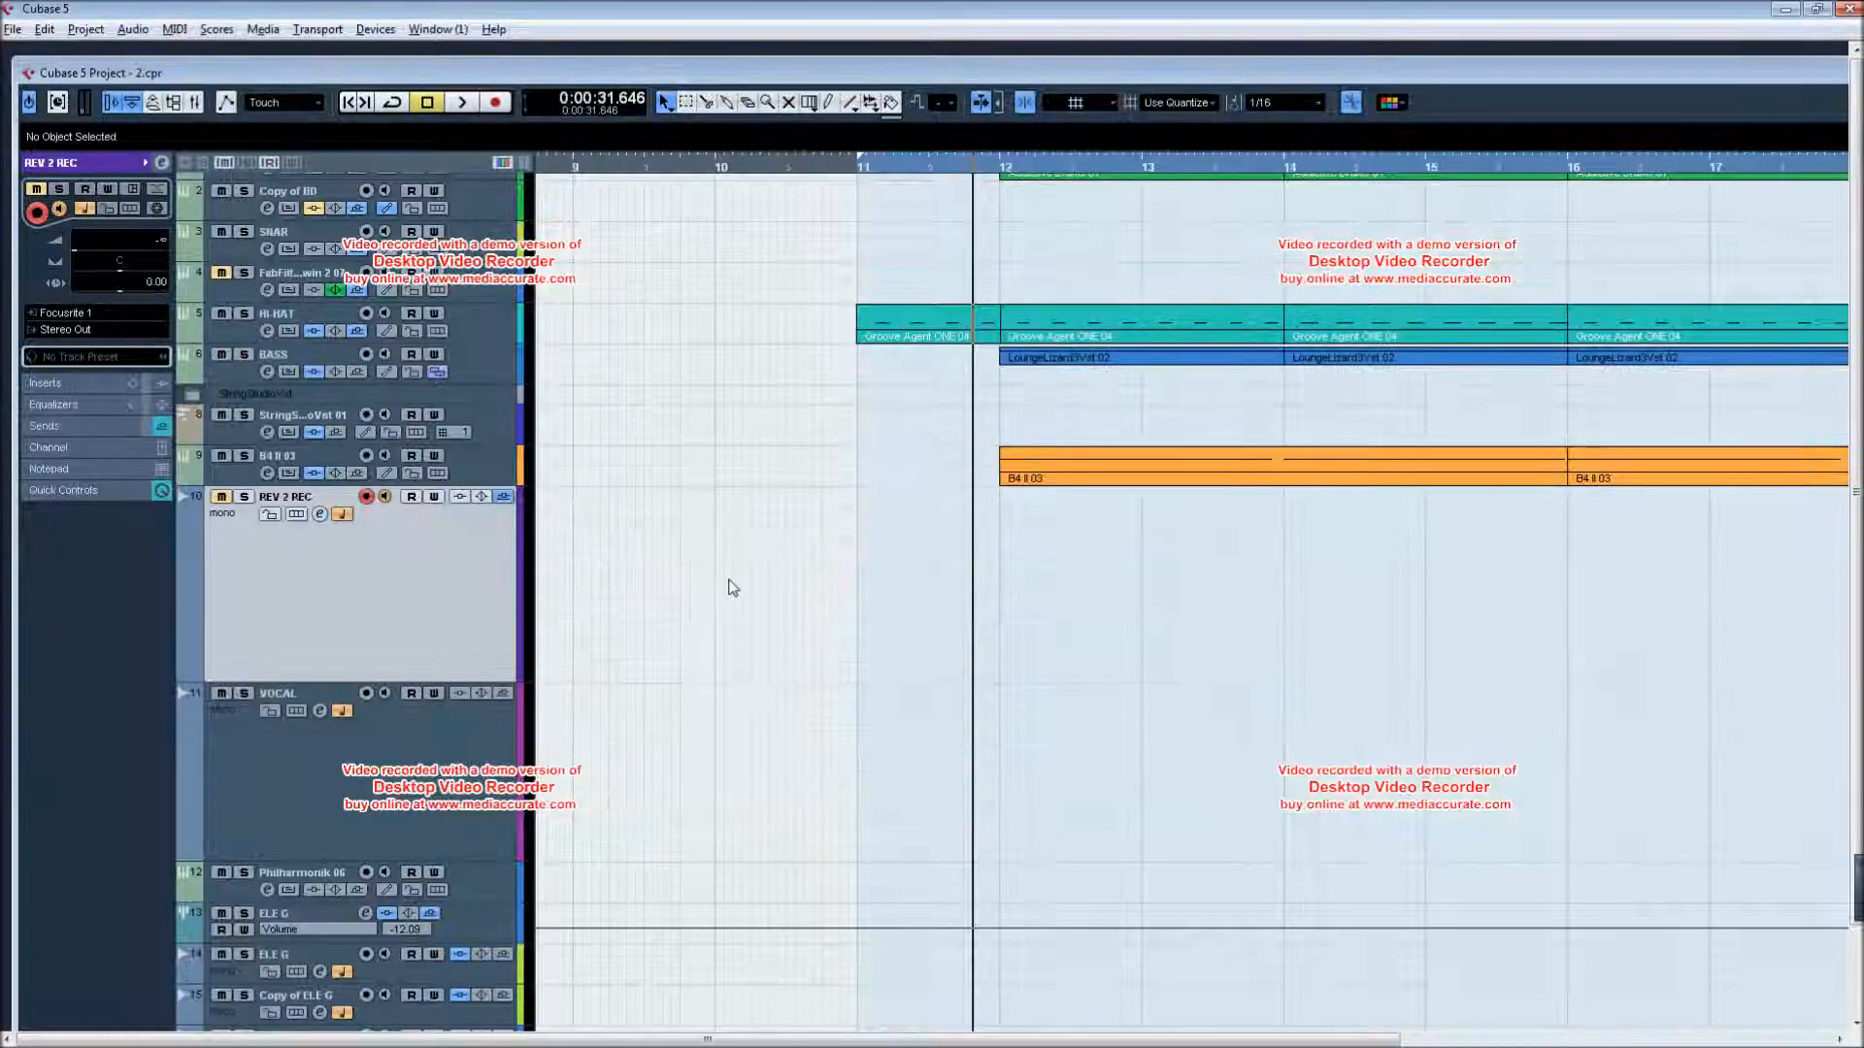
pyautogui.click(222, 497)
# - Check the VOCAL track's input, reselect REV 2 REC, and move the project cursor to the left locator at bar 11
pyautogui.click(465, 856)
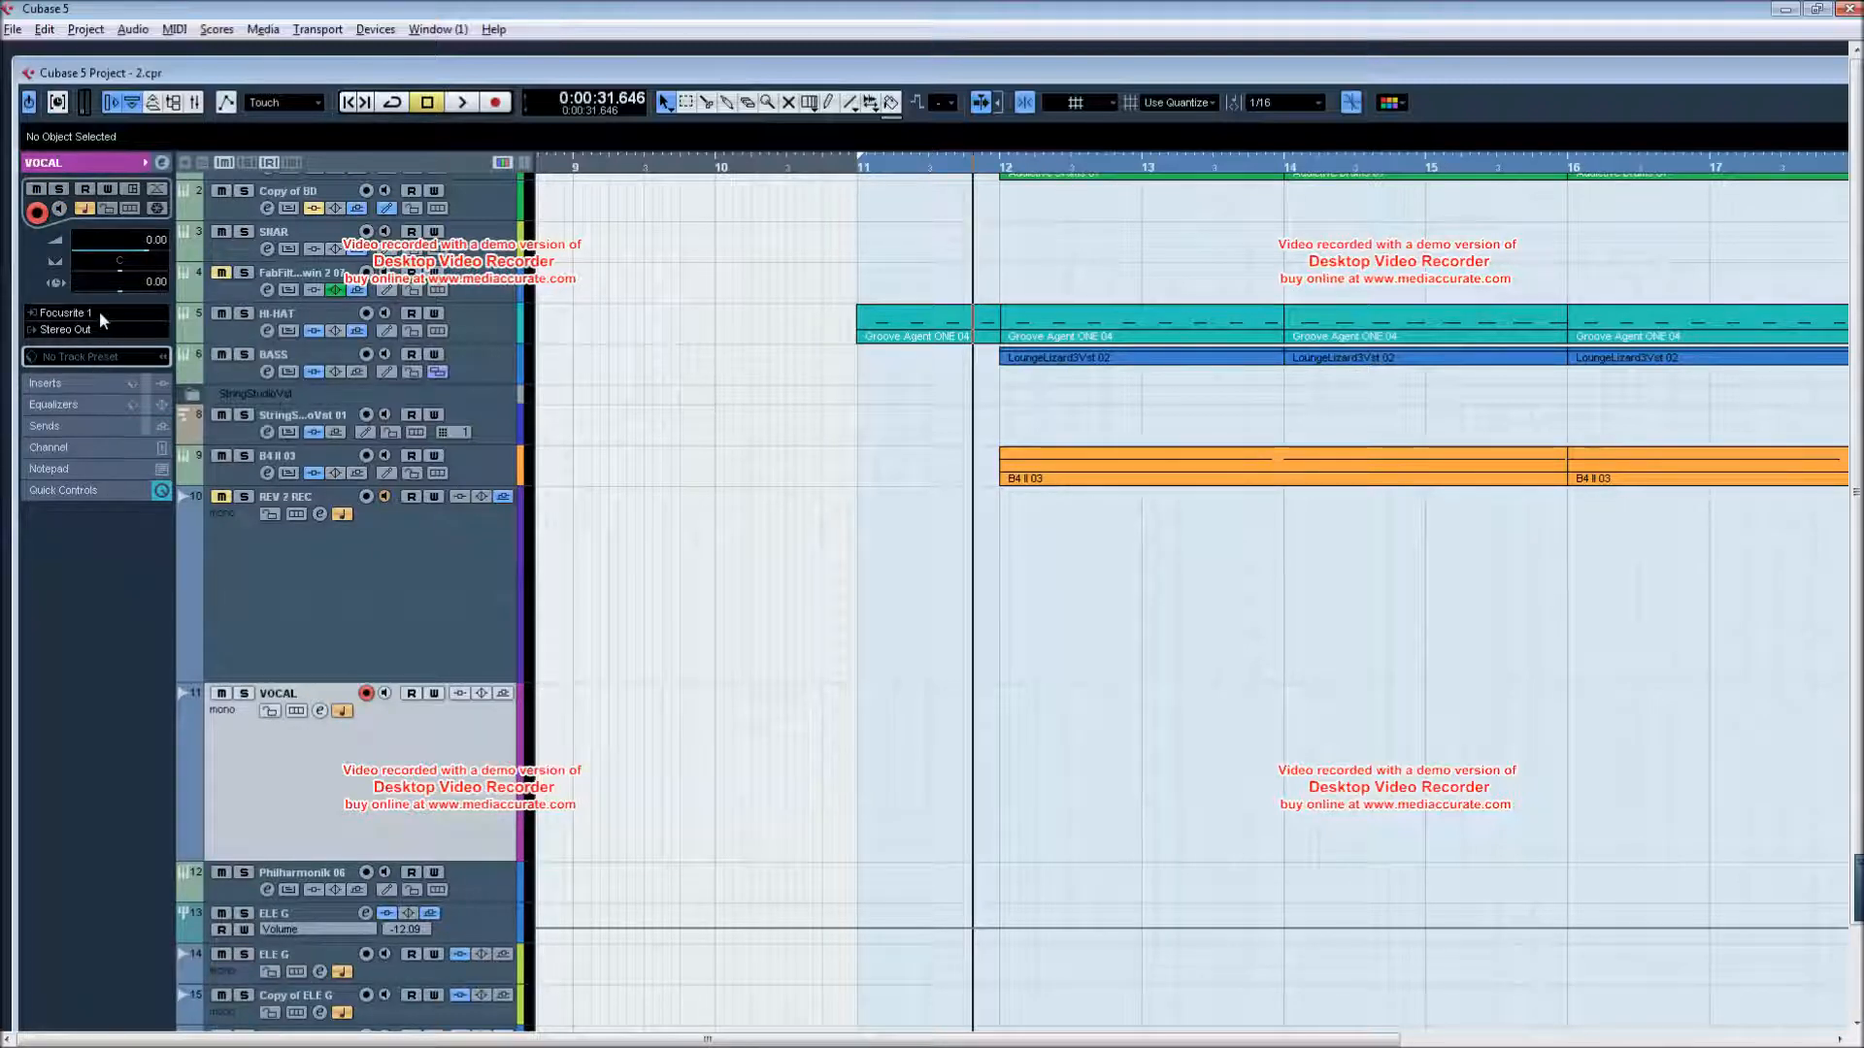
pyautogui.click(344, 550)
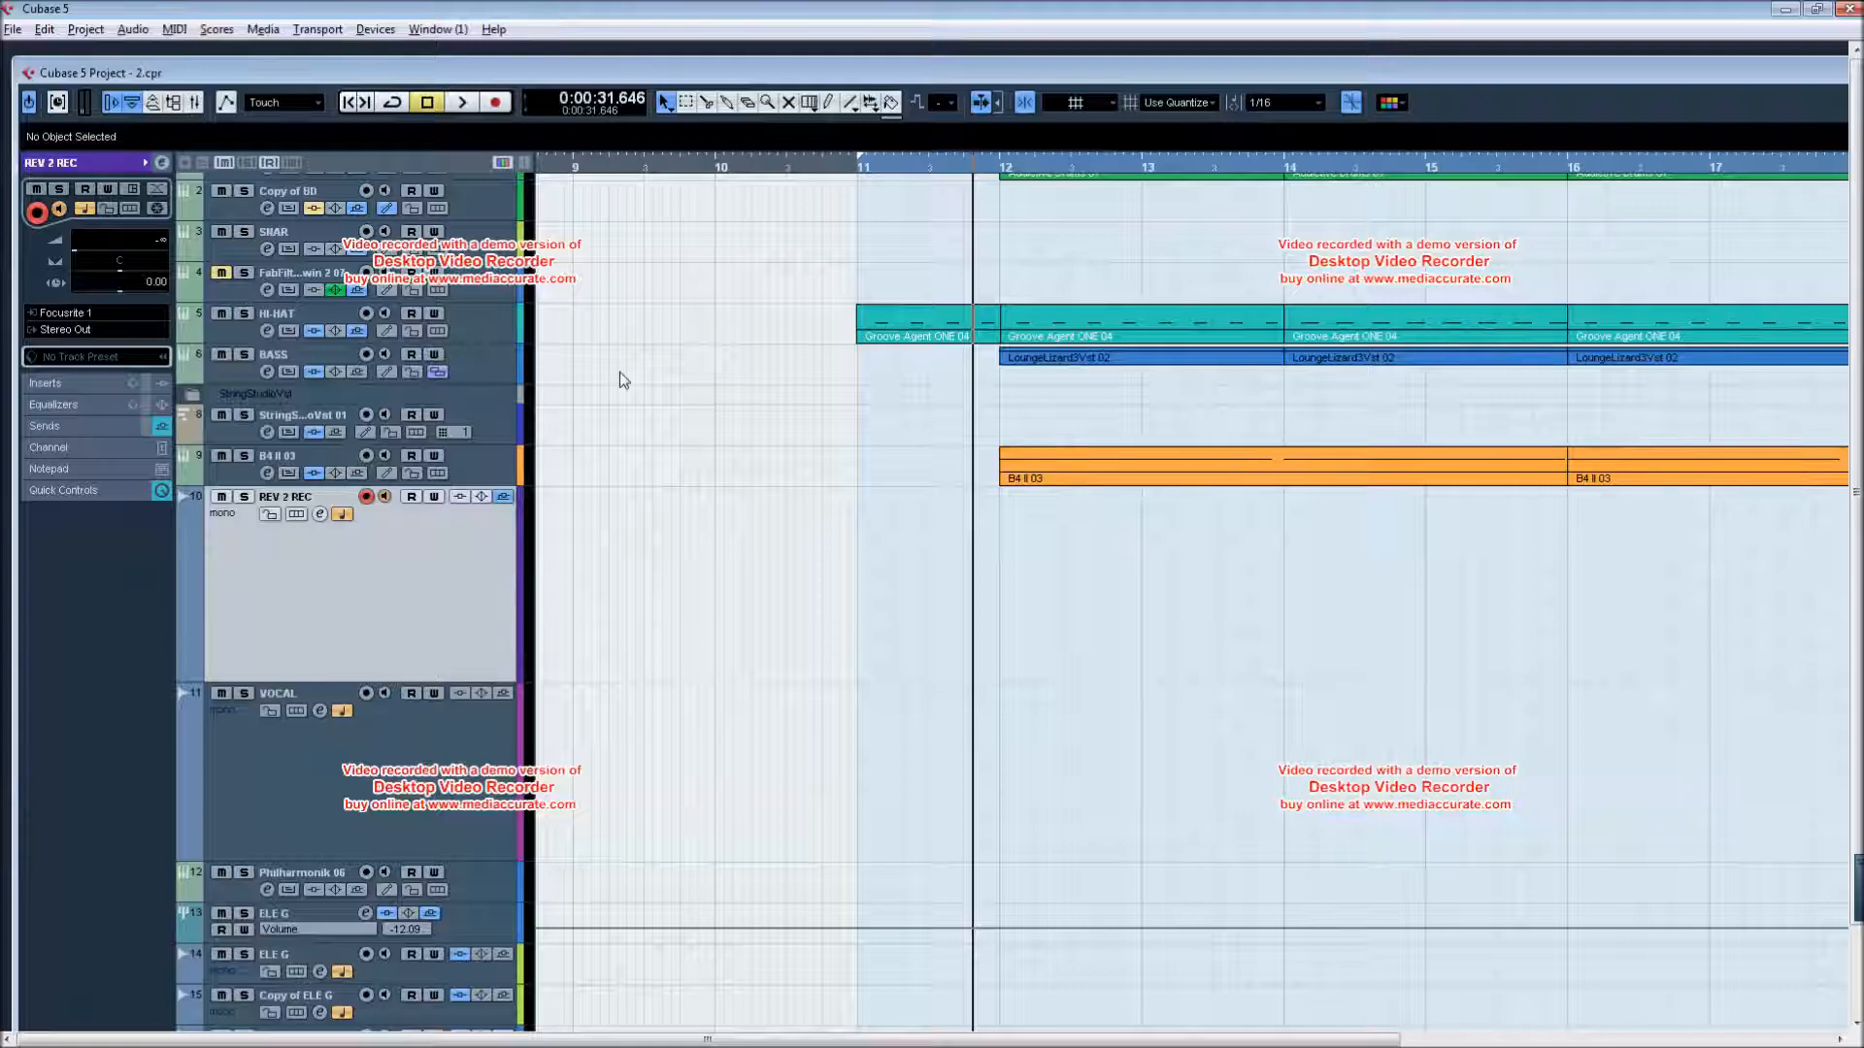
pyautogui.press('KP_1')
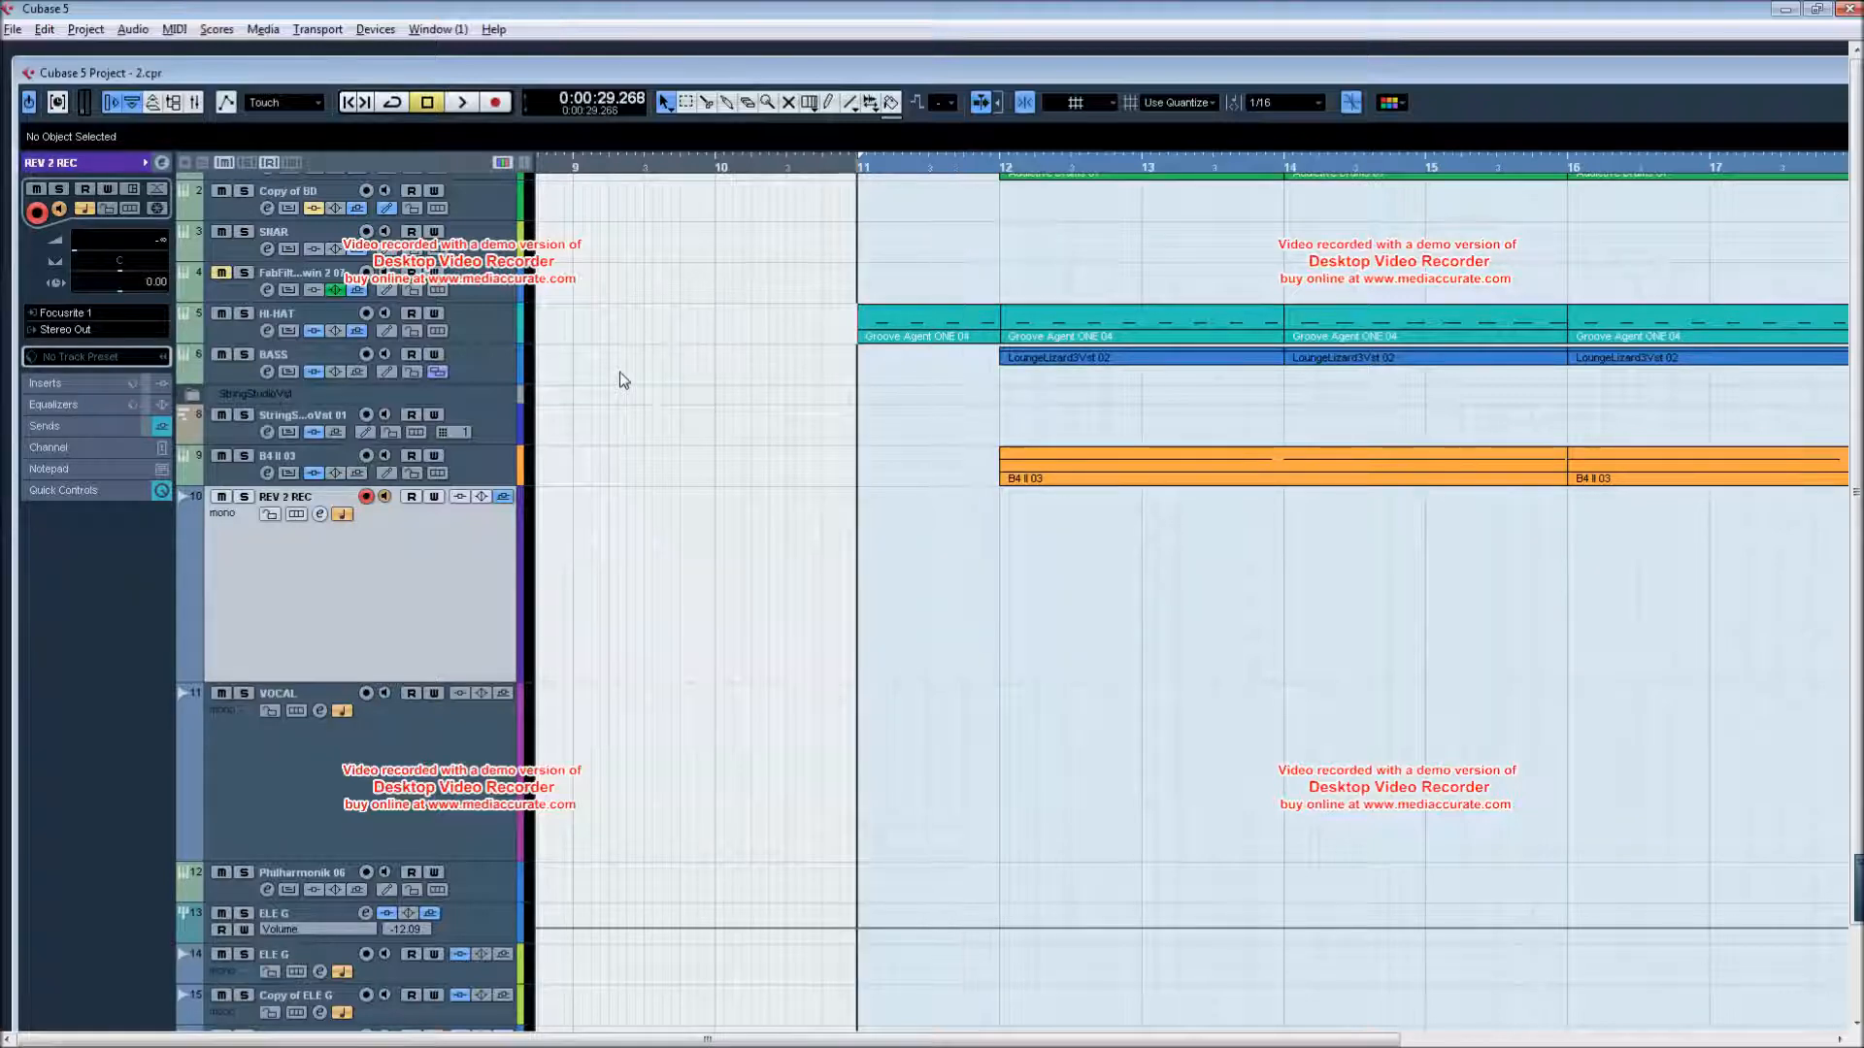
# - Start recording on the REV 2 REC track from bar 11
pyautogui.press('h')
pyautogui.press('h')
pyautogui.press('g')
pyautogui.press('g')
pyautogui.press('h')
pyautogui.press('KP_Multiply')
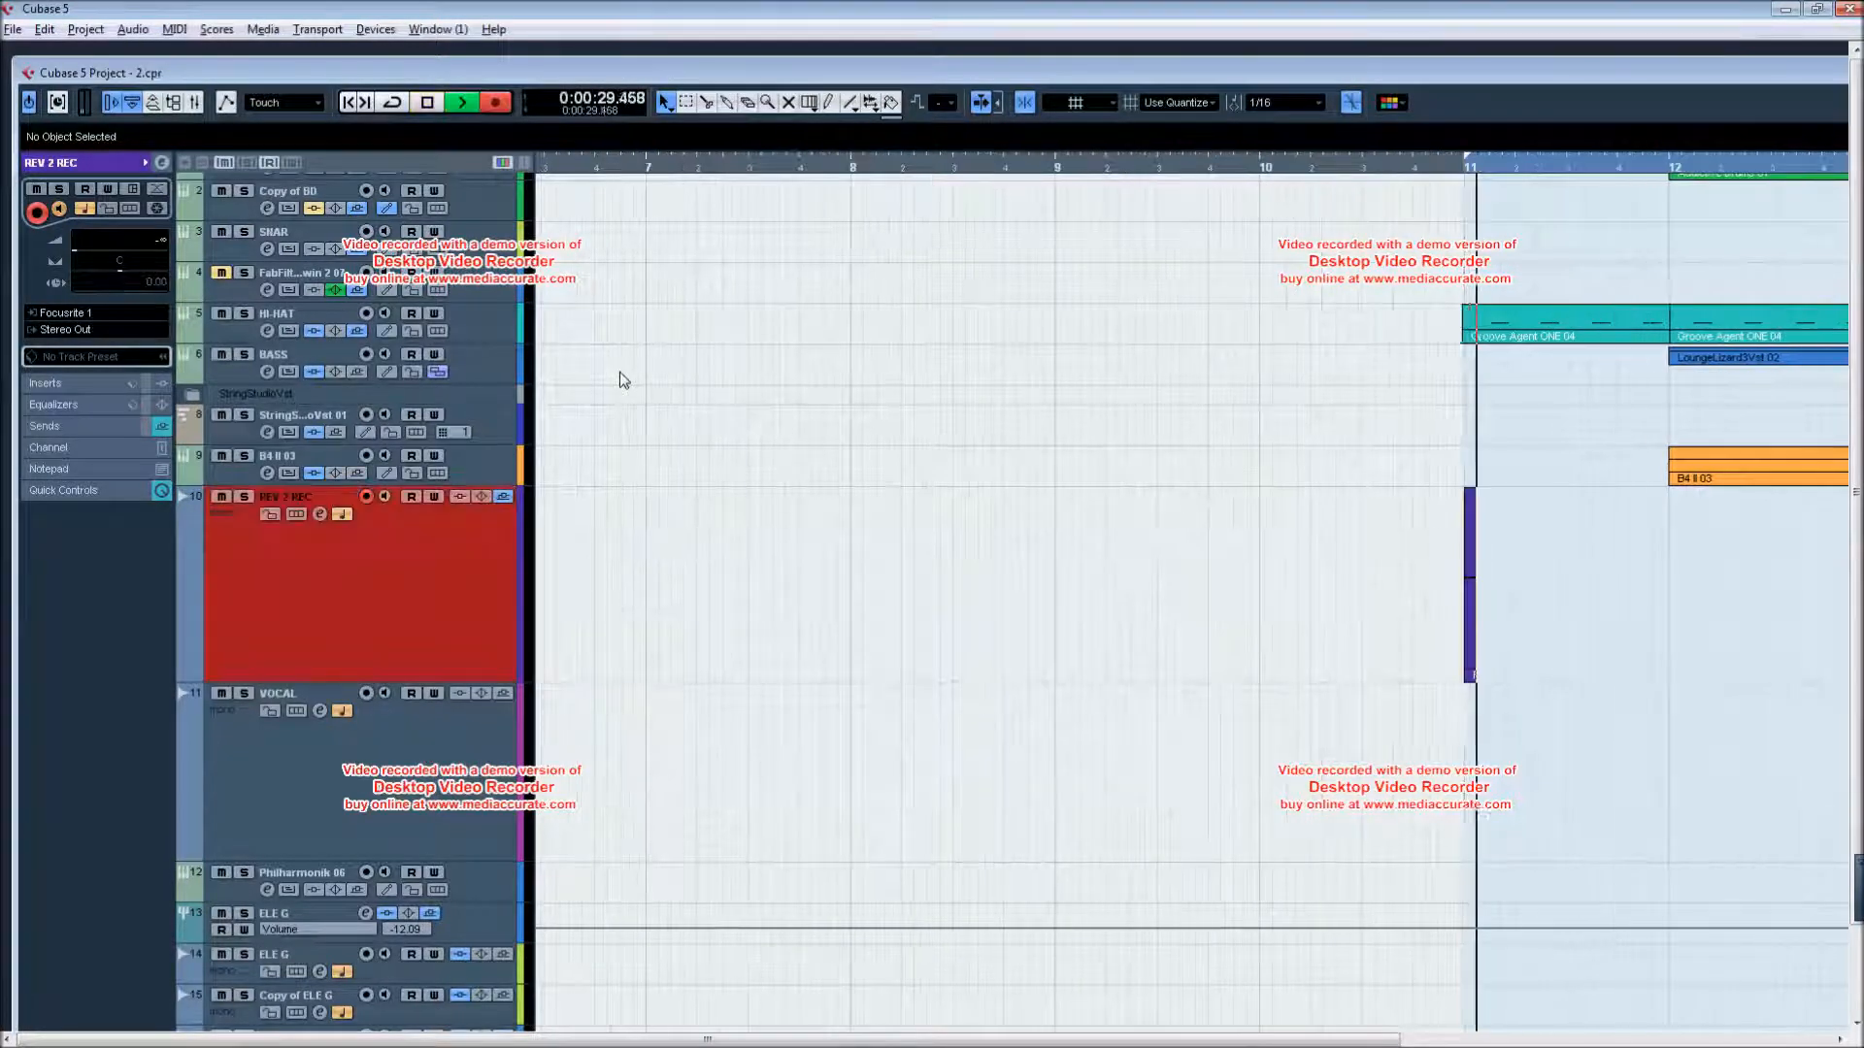
# - Switch the running recording from REV 2 REC to the VOCAL track by selecting VOCAL
pyautogui.scroll(1, 514, 683)
pyautogui.click(495, 746)
pyautogui.press('h')
pyautogui.moveTo(1106, 680); pyautogui.dragTo(686, 670)
pyautogui.moveTo(1203, 568); pyautogui.dragTo(1066, 571)
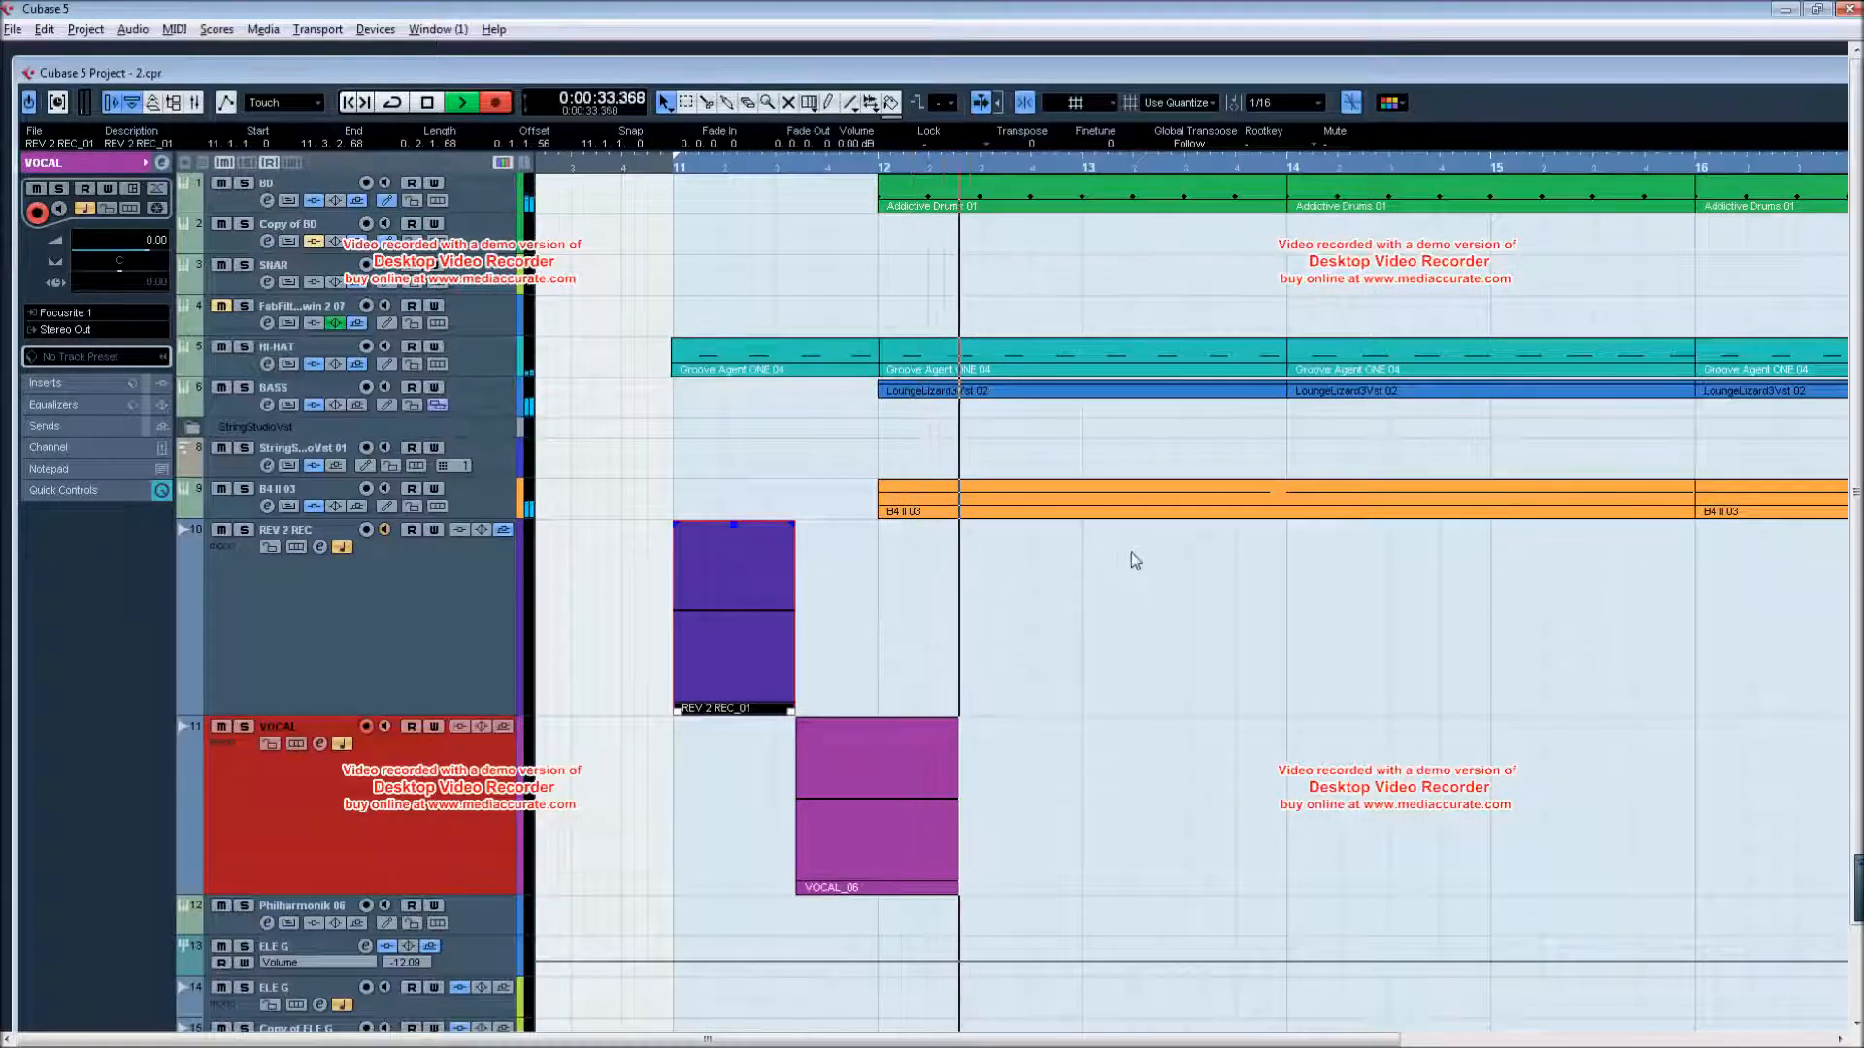
# - Mute the NIR track while the take keeps recording on the VOCAL track
pyautogui.scroll(-3, 1165, 553)
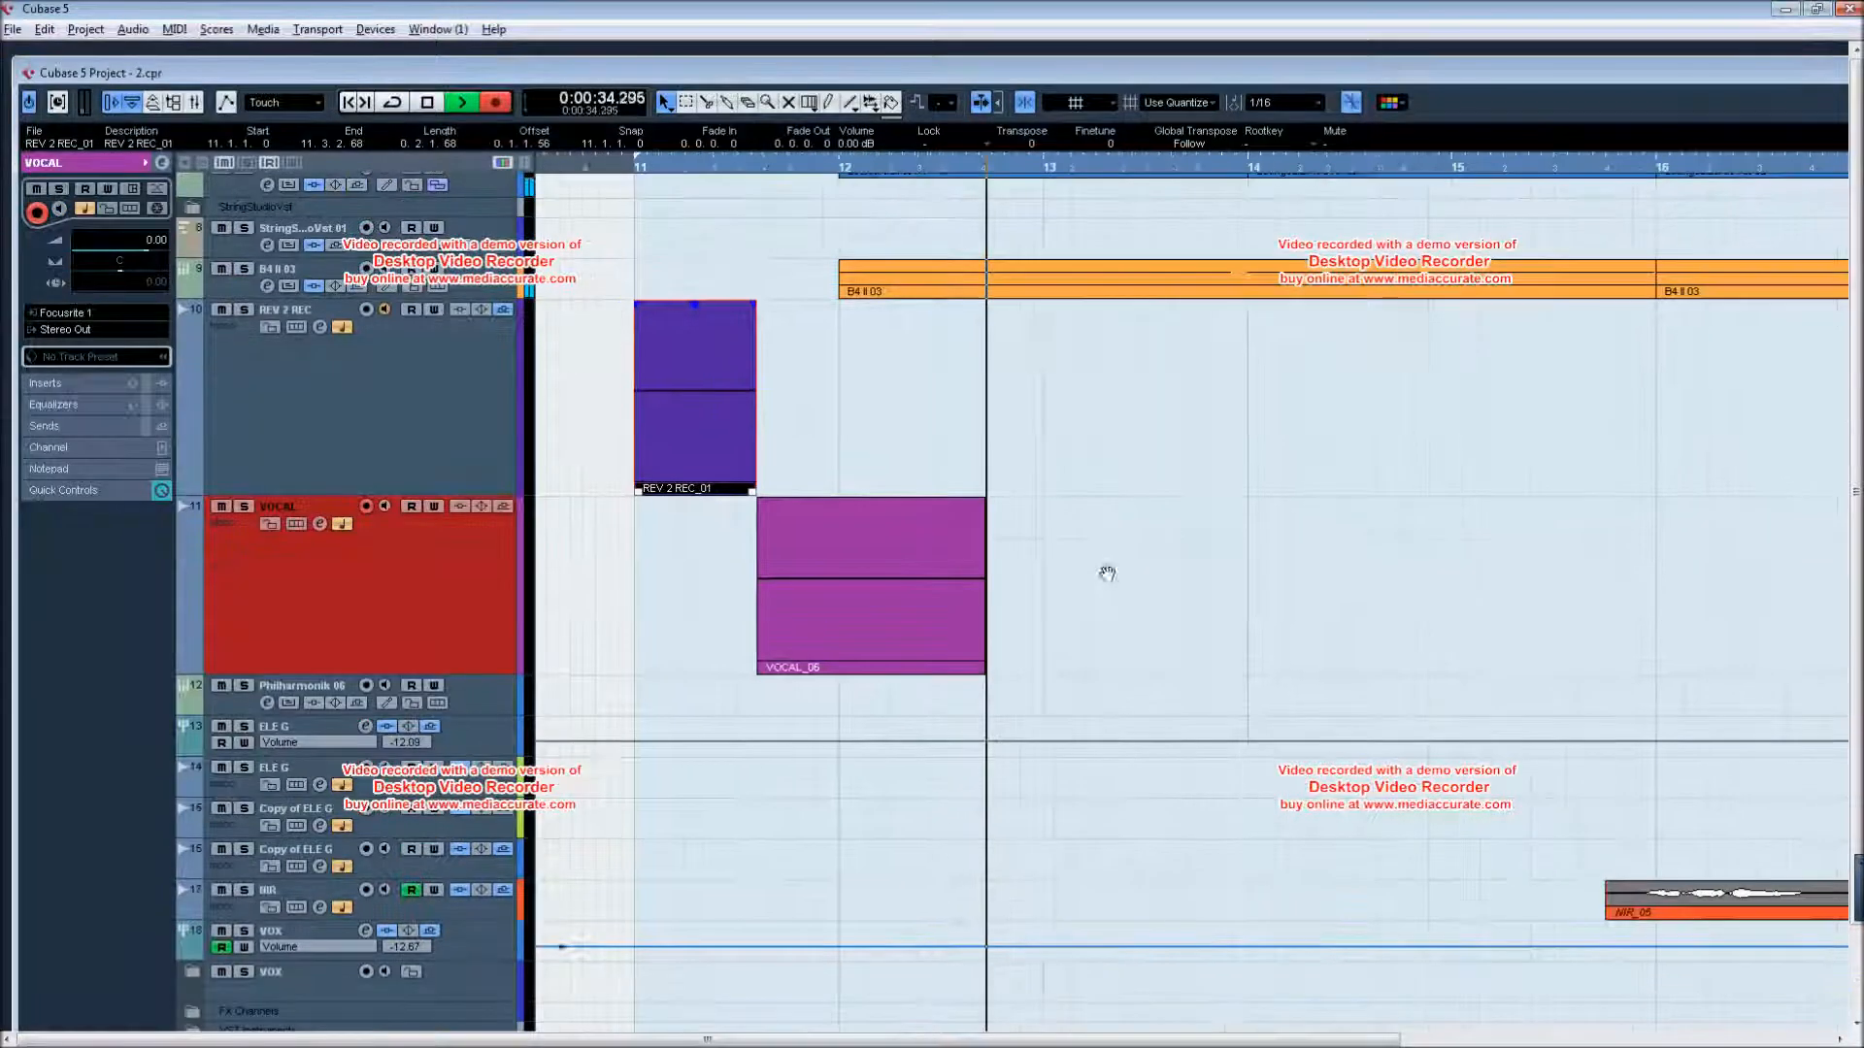
pyautogui.click(223, 890)
pyautogui.press('g')
pyautogui.moveTo(914, 629); pyautogui.dragTo(1177, 626)
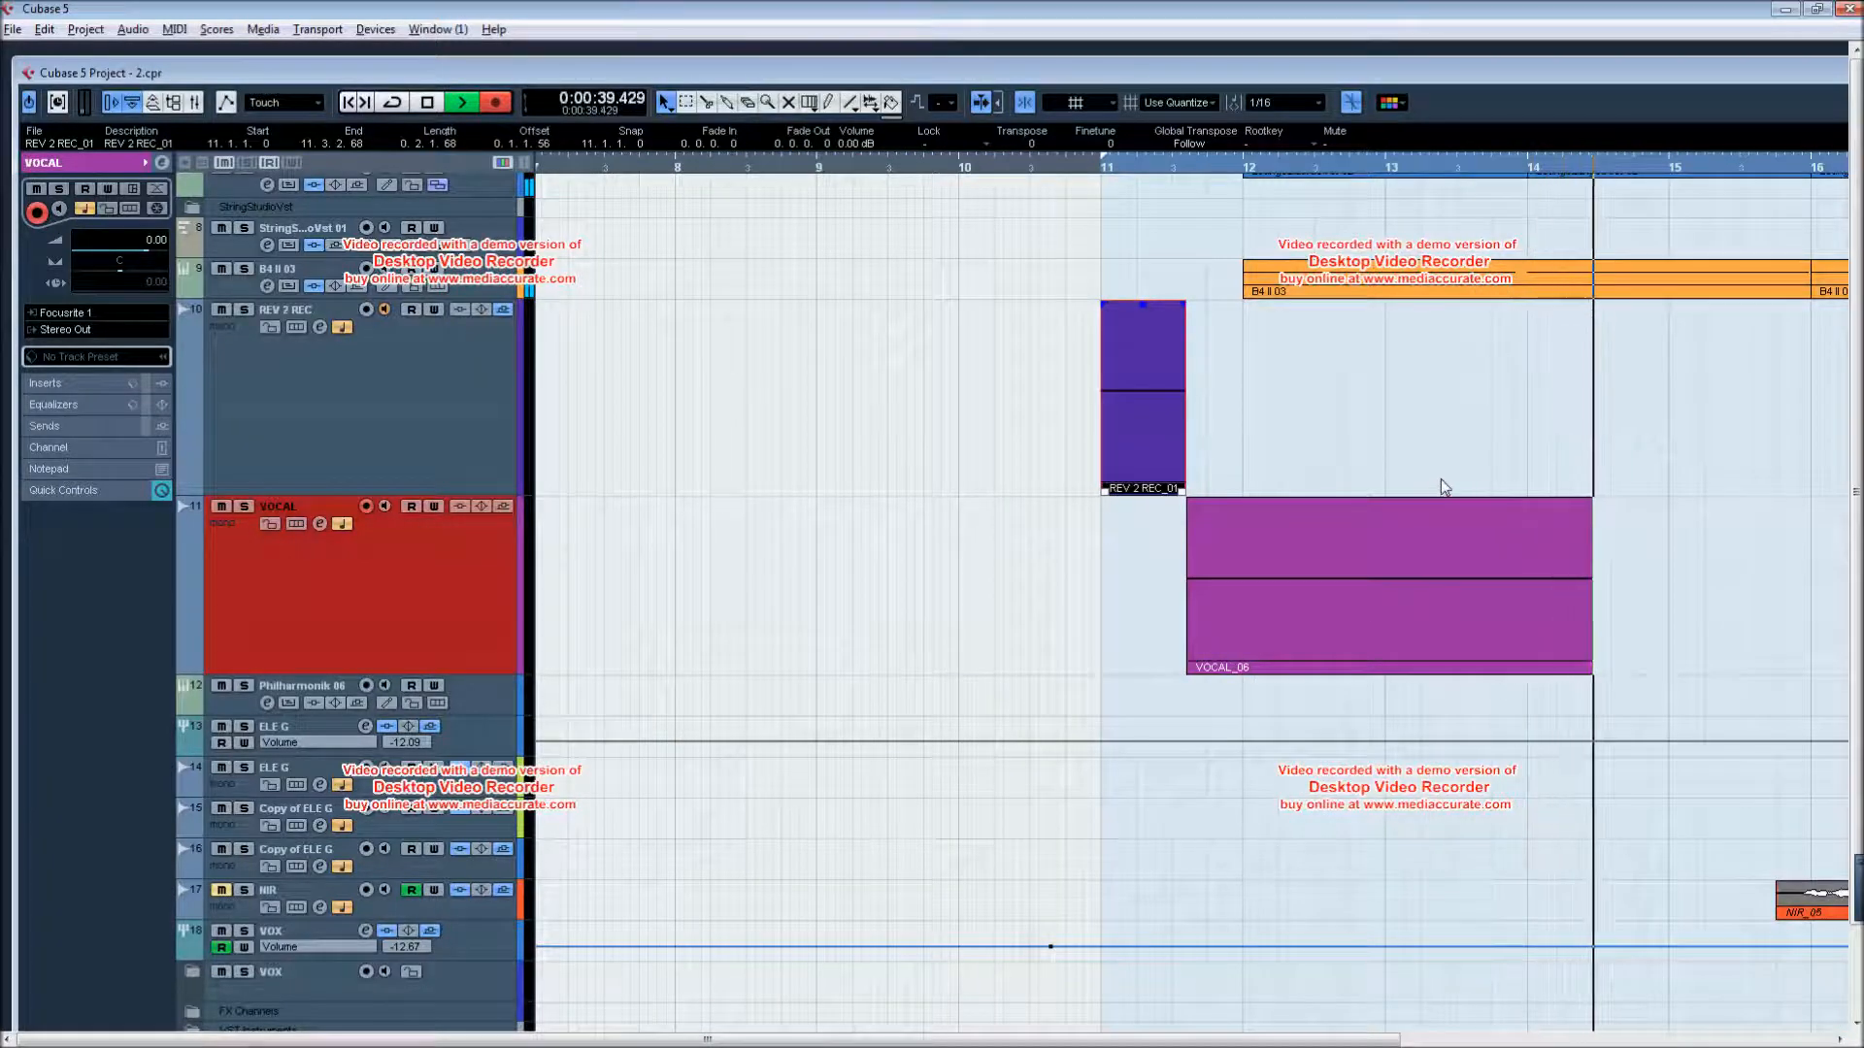
pyautogui.press('g')
pyautogui.moveTo(1619, 482); pyautogui.dragTo(1101, 466)
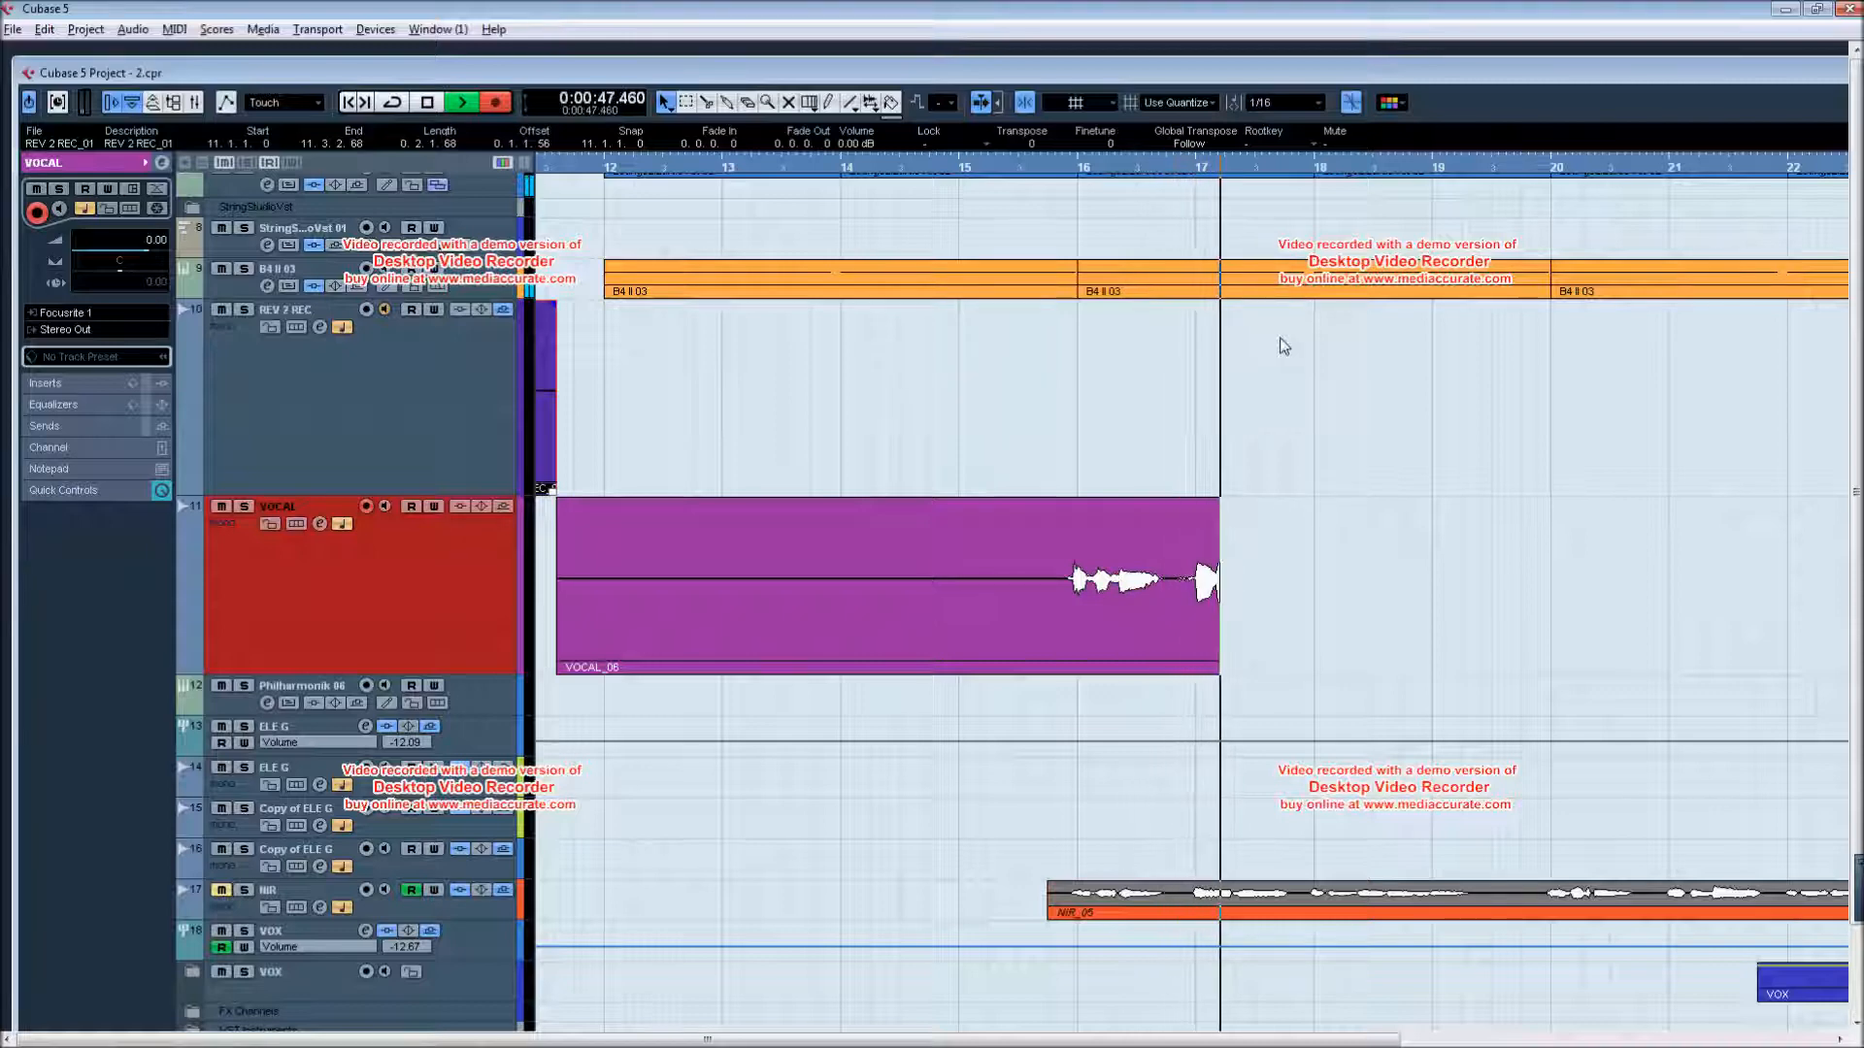
# - Toggle input monitoring on the REV 2 REC track and stop the vocal recording just after bar 21
pyautogui.scroll(4, 206, 197)
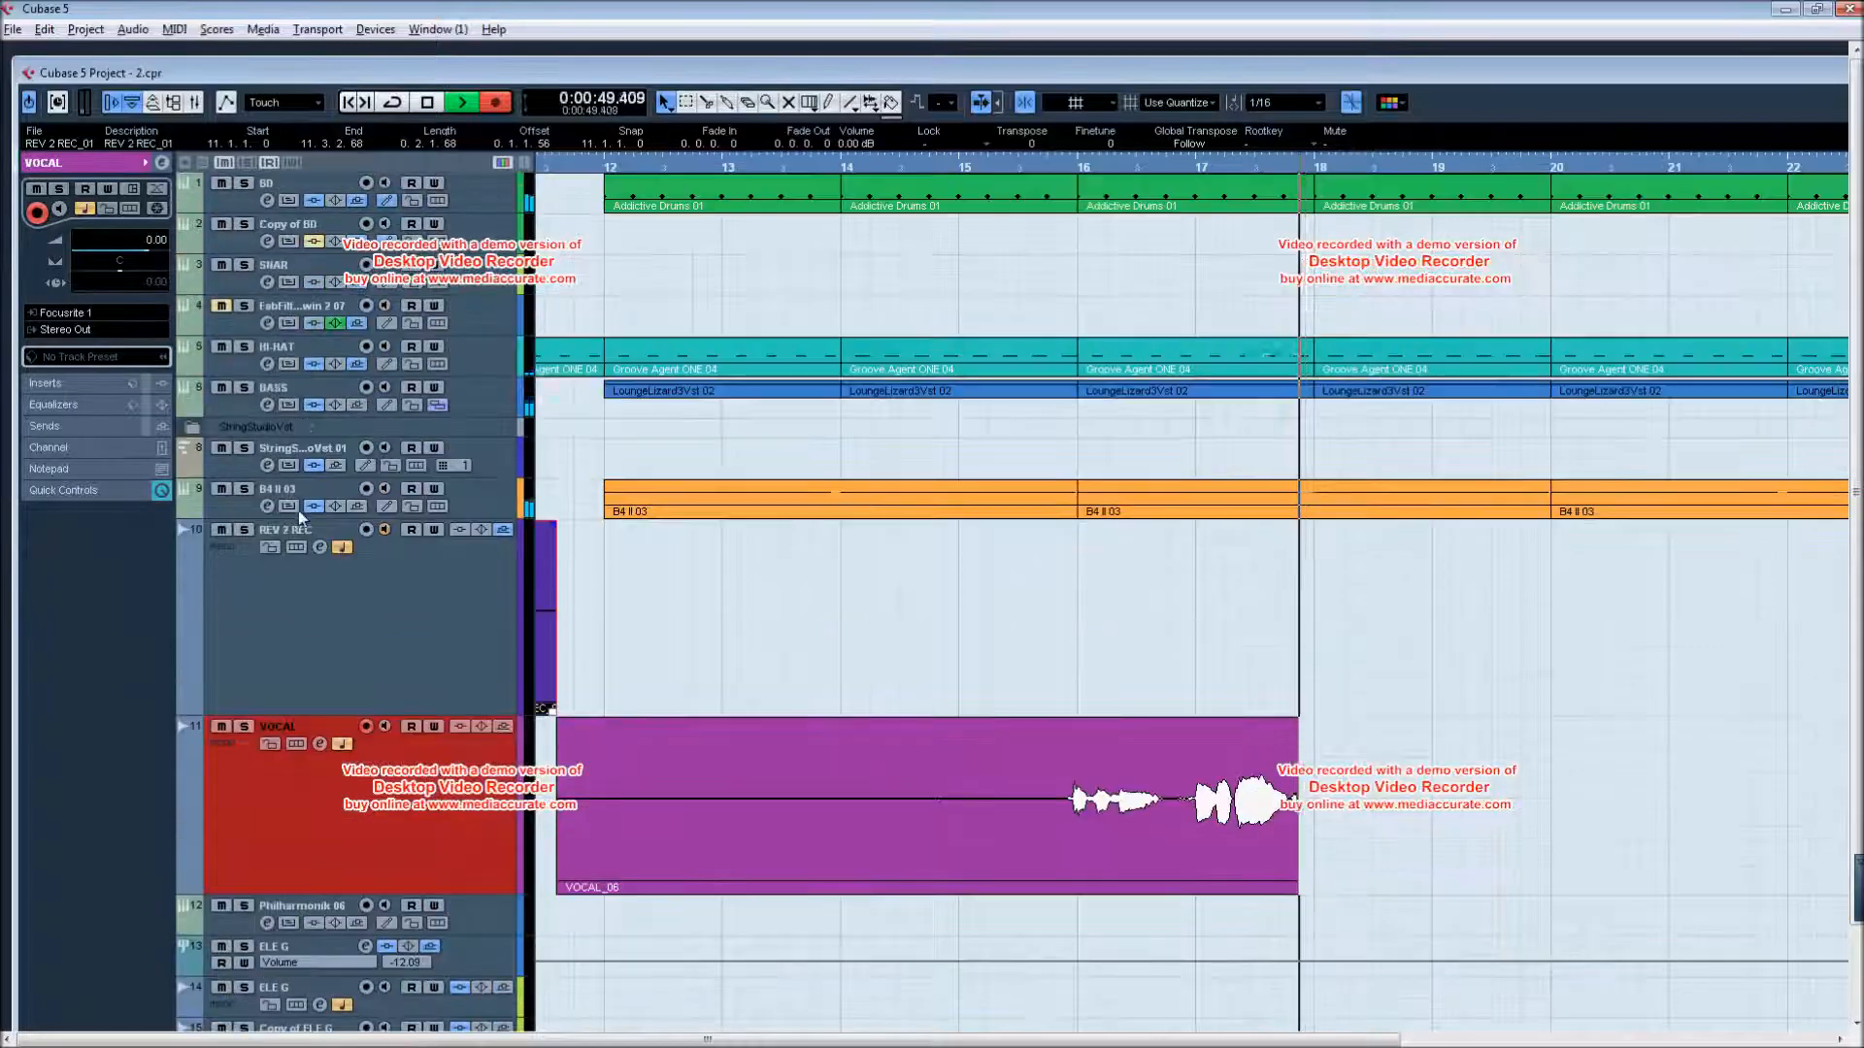
pyautogui.scroll(-3, 229, 383)
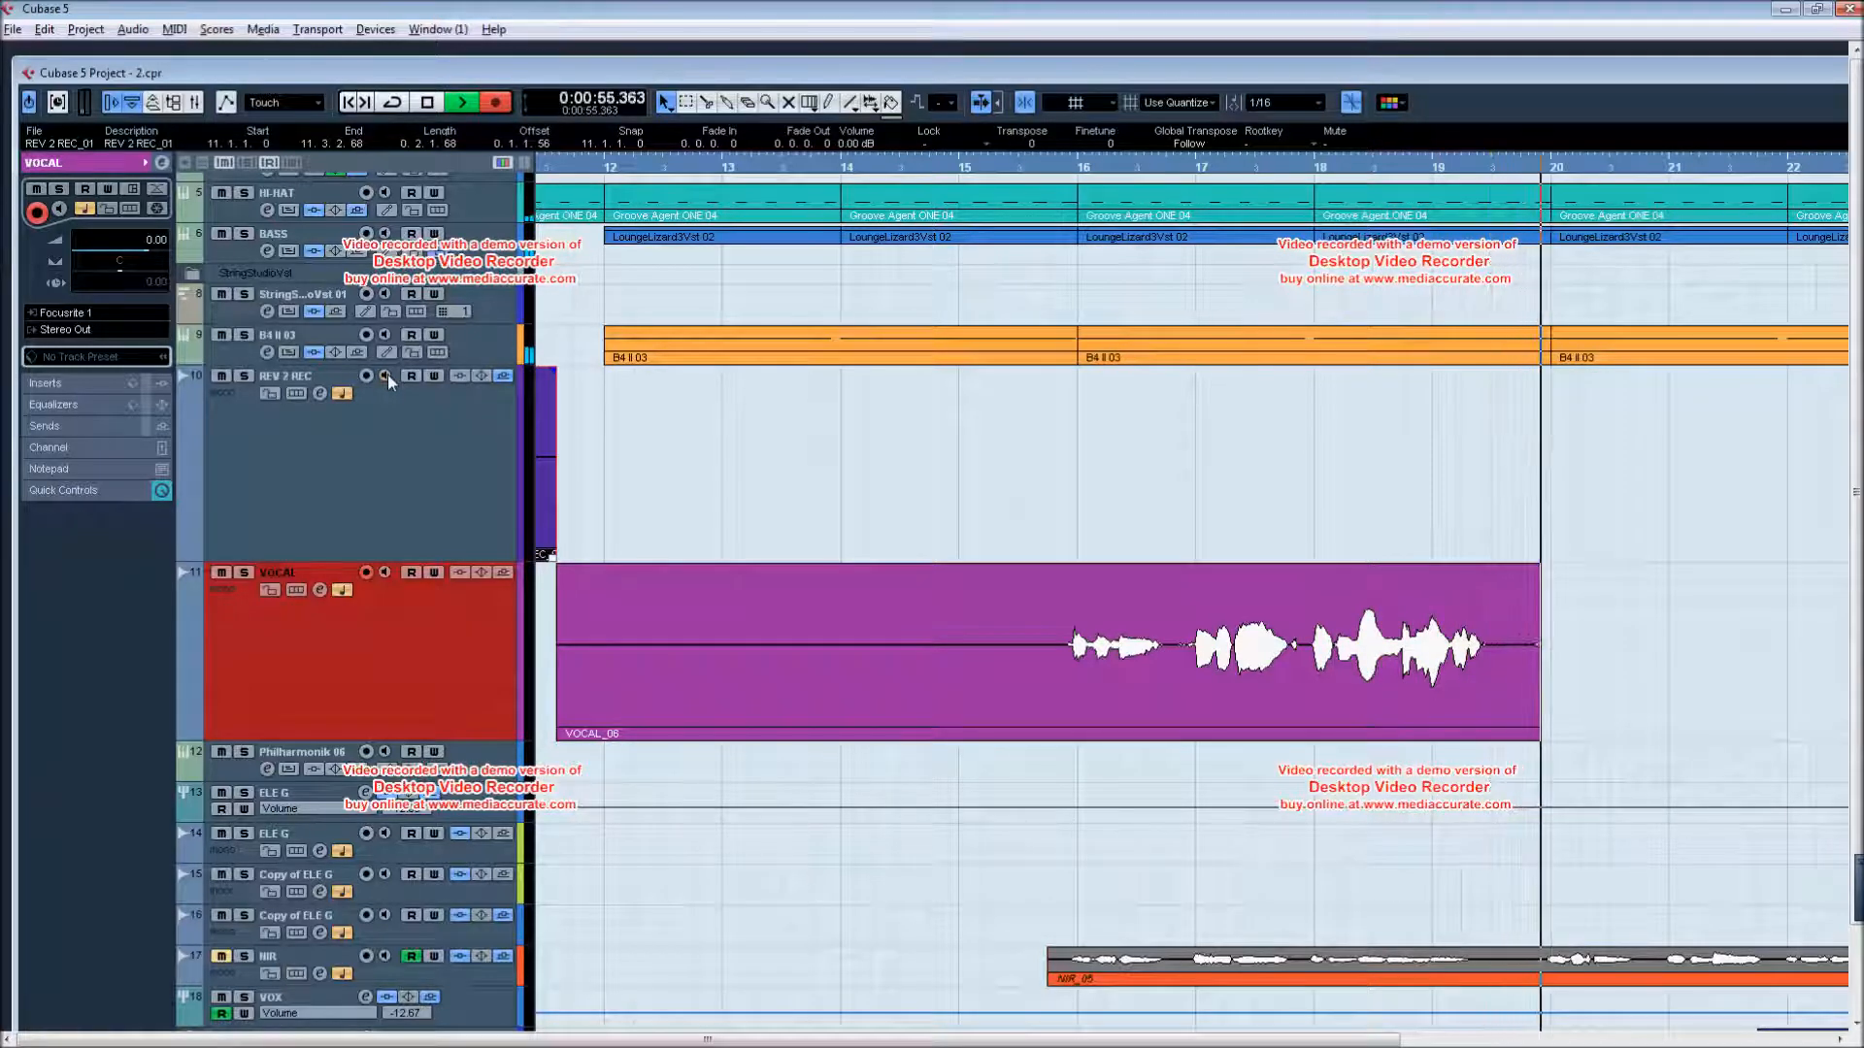
pyautogui.click(385, 376)
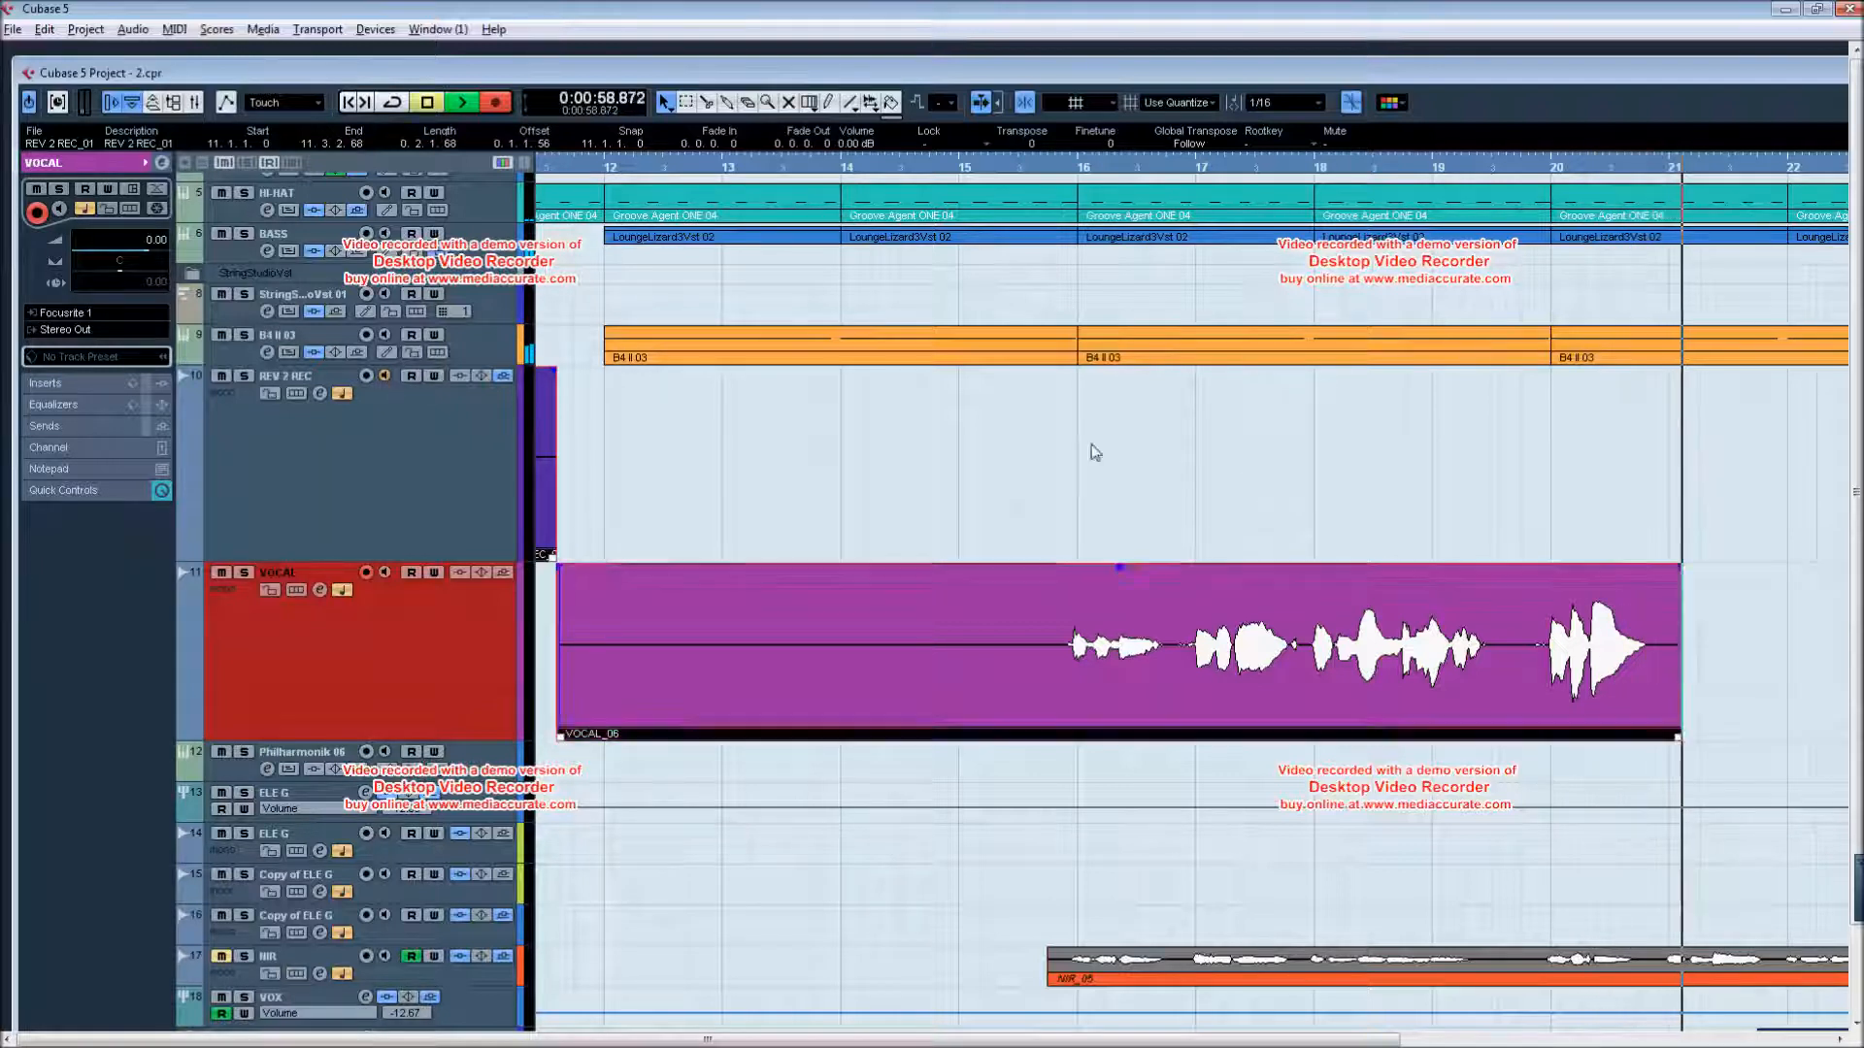
pyautogui.press('space')
# - Split the VOCAL_06 clip just before bar 16 and delete its silent first part
pyautogui.press('3')
pyautogui.click(1064, 684)
pyautogui.press('1')
pyautogui.click(990, 678)
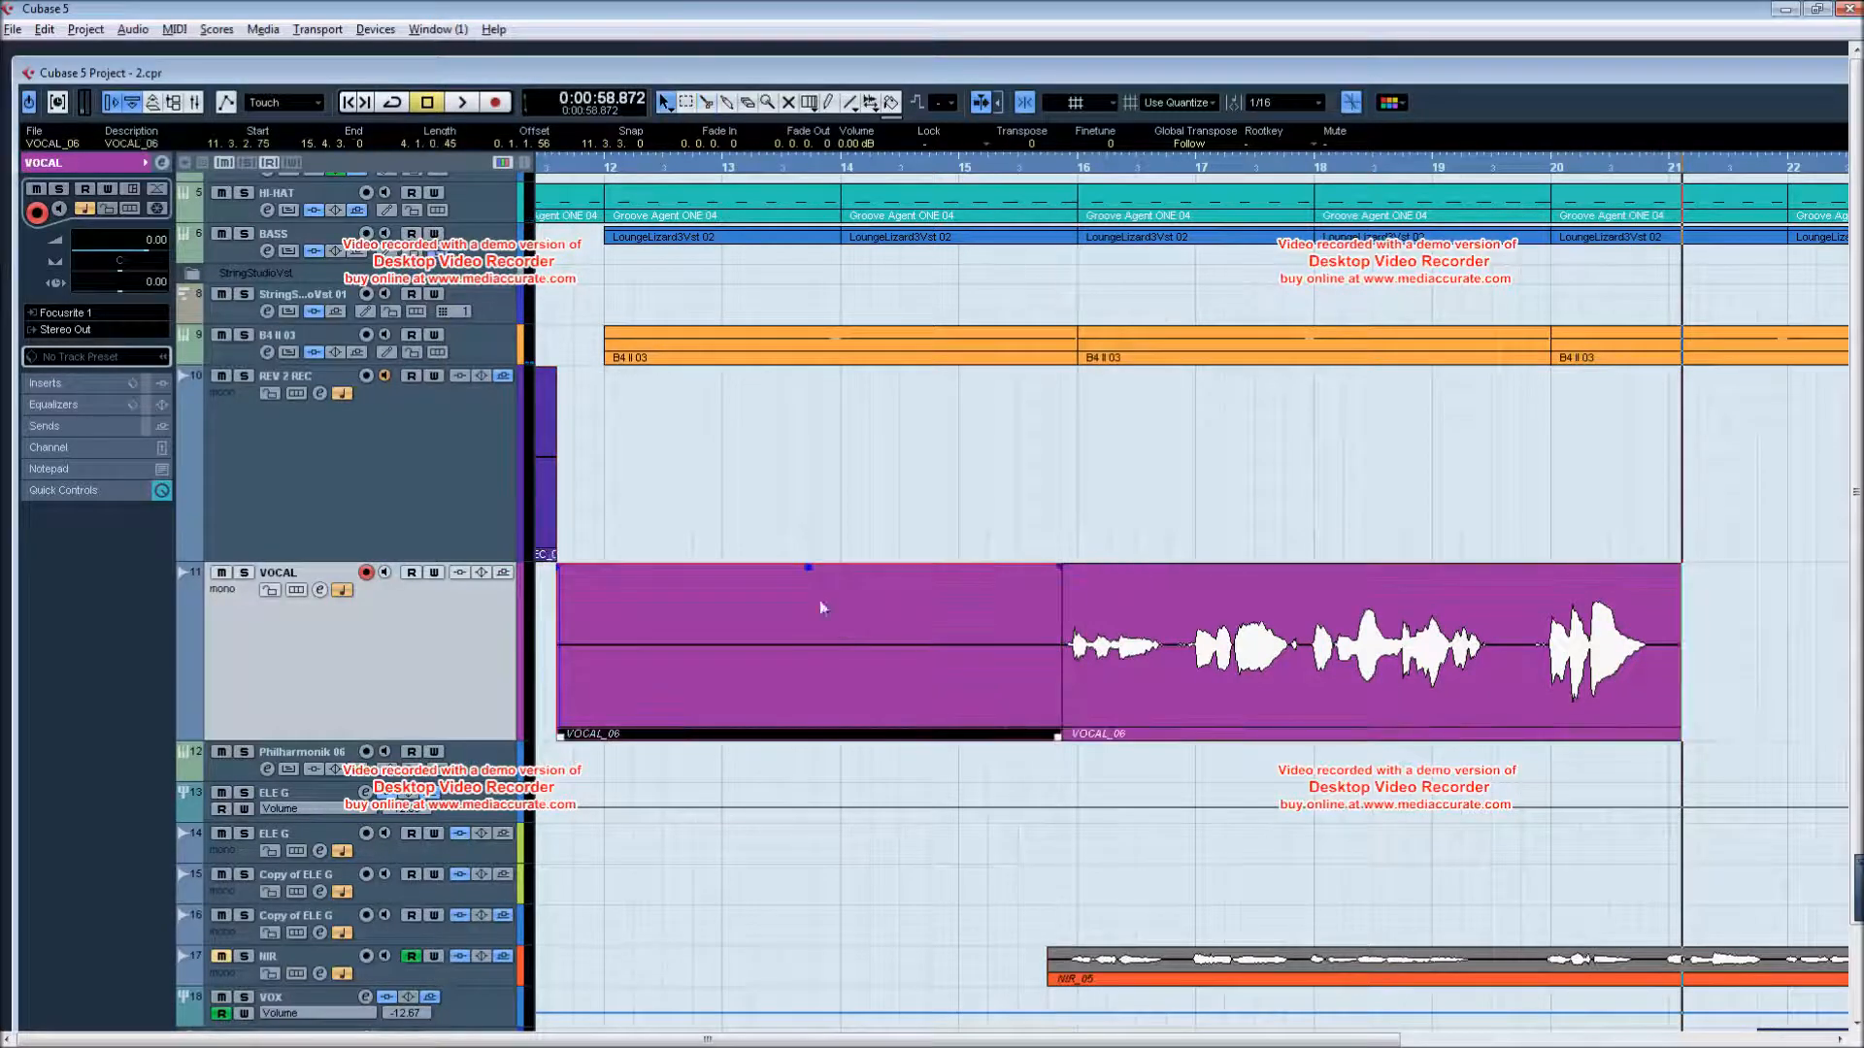
pyautogui.press('Delete')
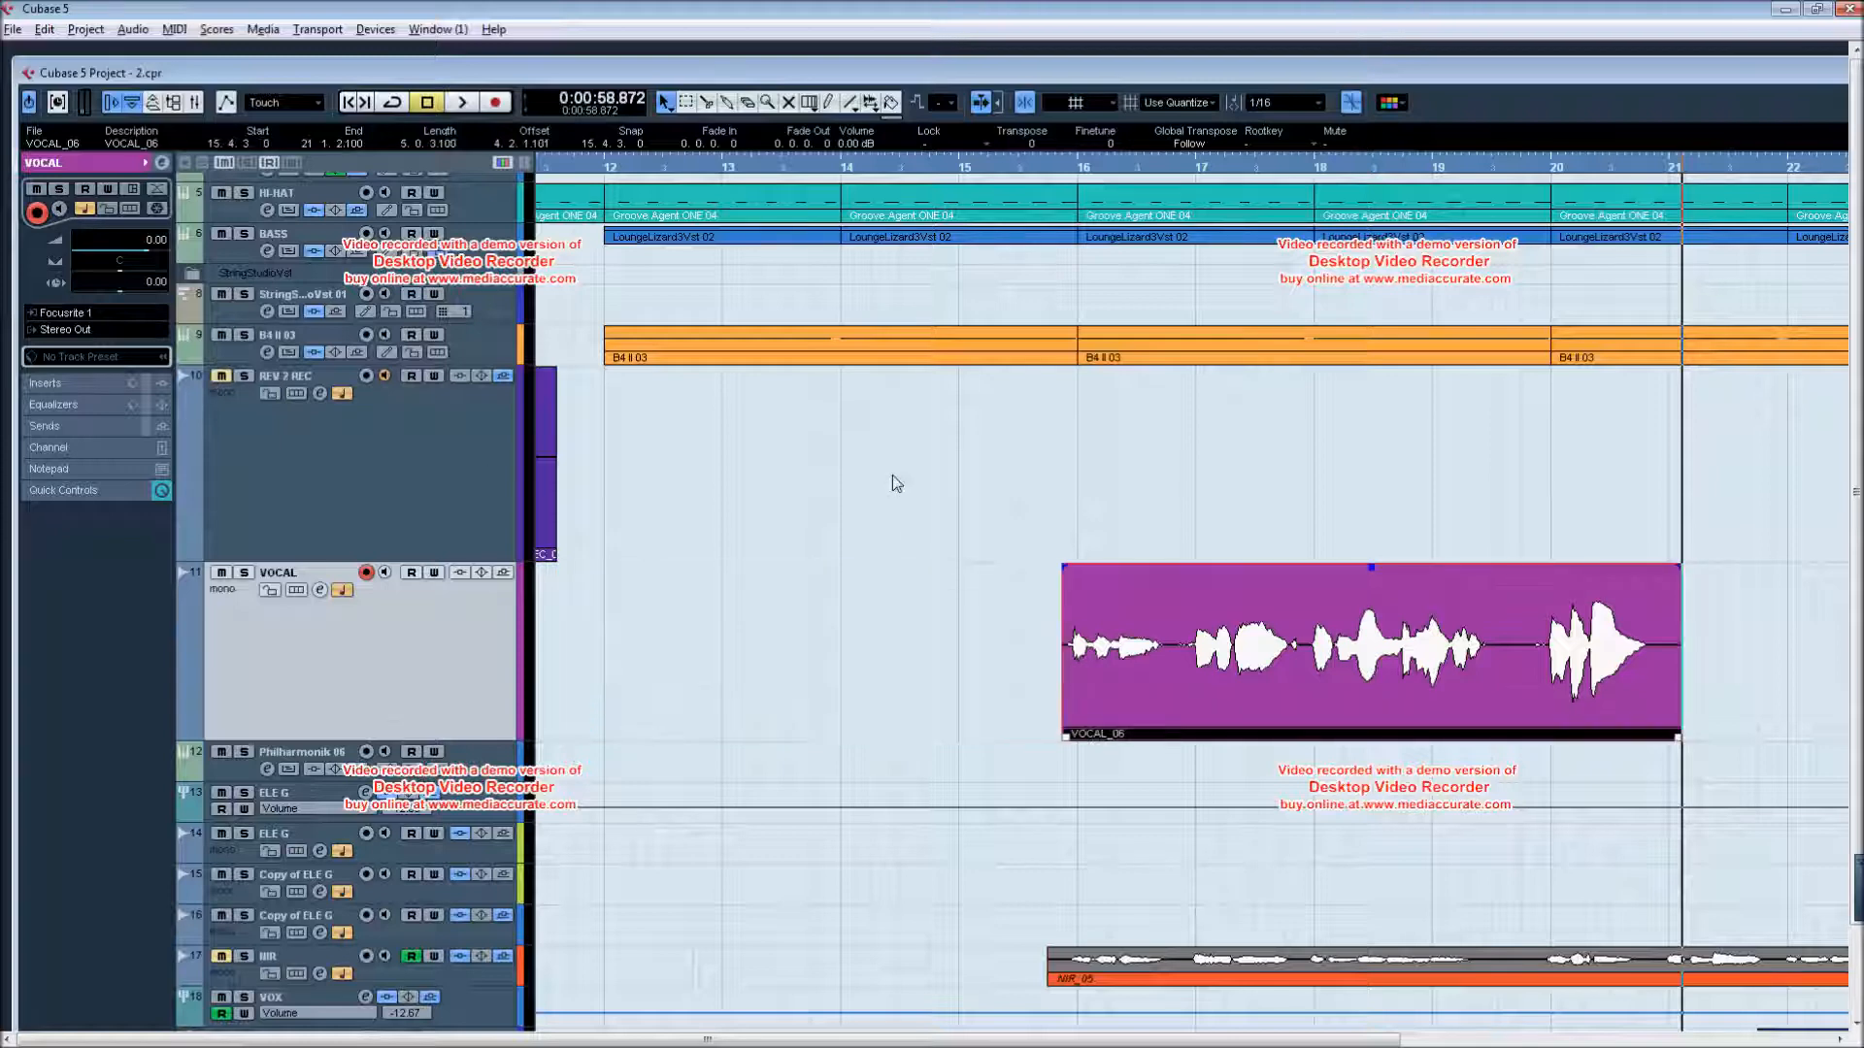
# - Solo the VOCAL track and play the recorded take from just before bar 16
pyautogui.moveTo(1100, 456); pyautogui.dragTo(1098, 294)
pyautogui.moveTo(1143, 161); pyautogui.dragTo(1124, 199)
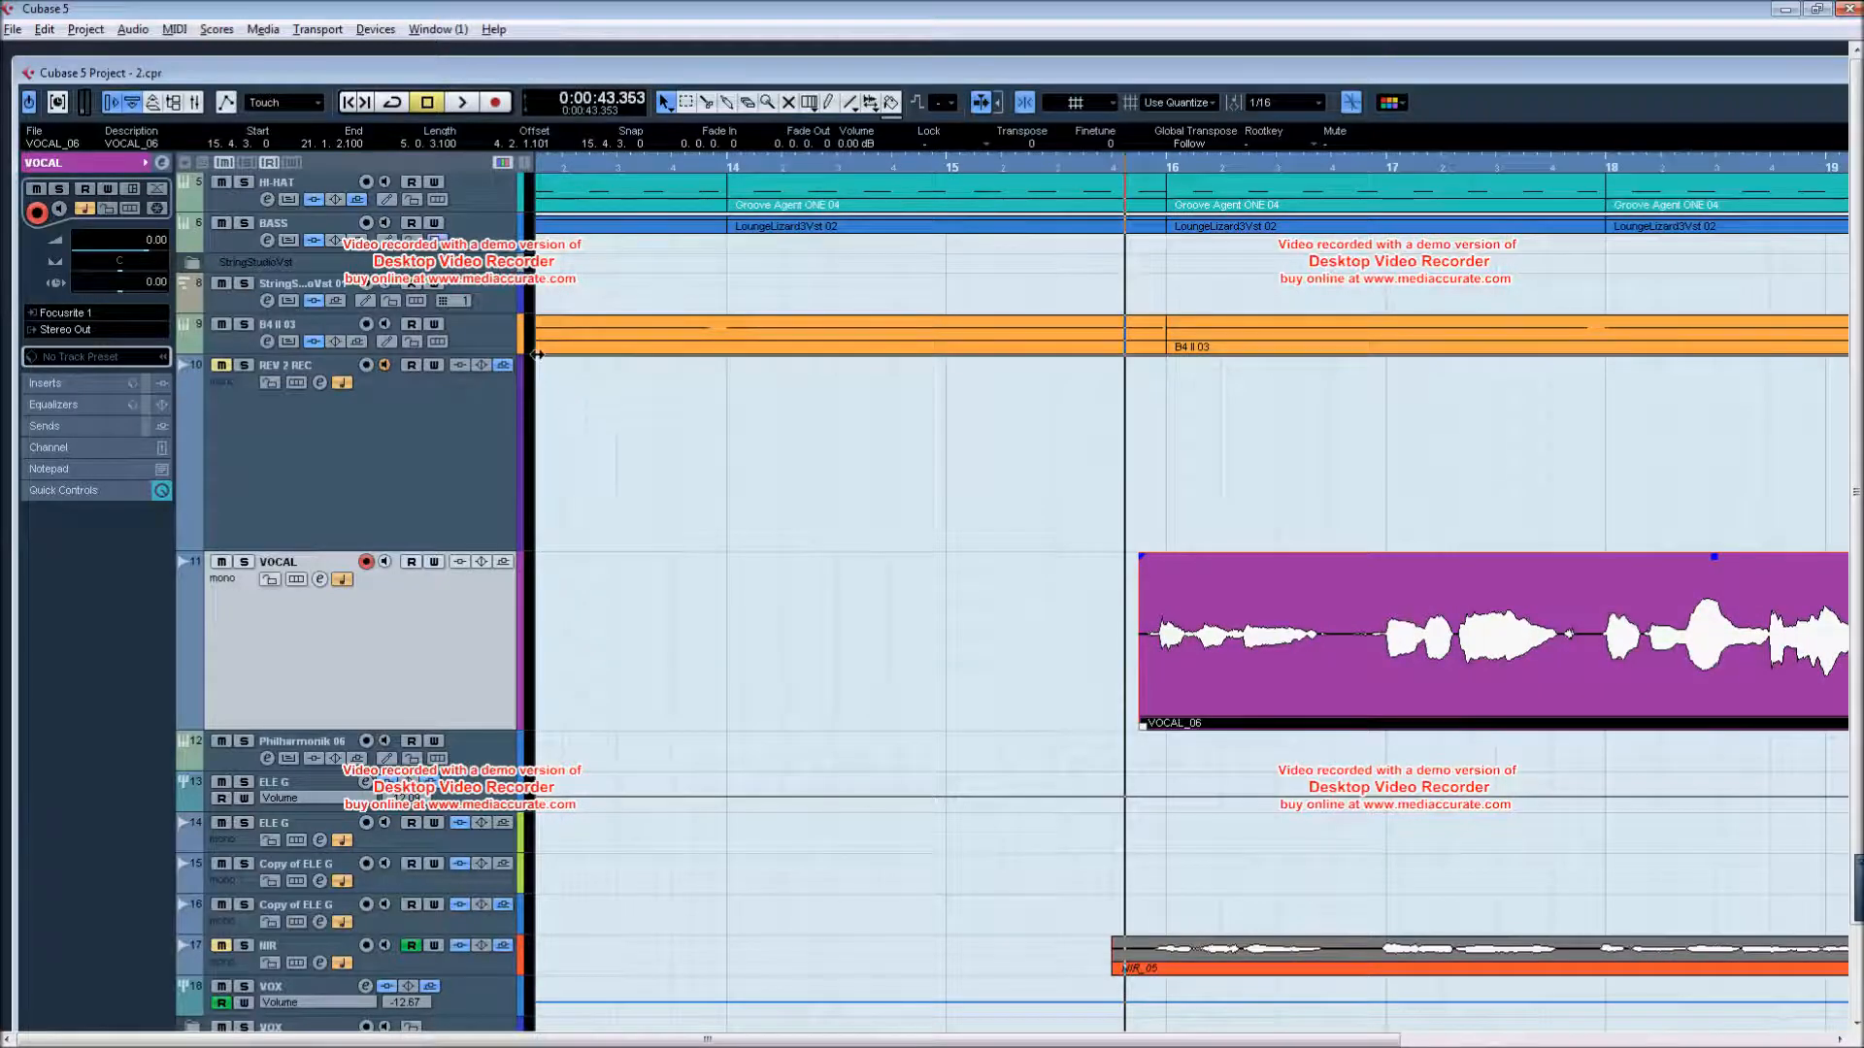
pyautogui.click(244, 562)
pyautogui.moveTo(988, 533); pyautogui.dragTo(1533, 543)
pyautogui.press('space')
pyautogui.moveTo(1081, 569); pyautogui.dragTo(940, 563)
pyautogui.moveTo(1204, 524); pyautogui.dragTo(932, 513)
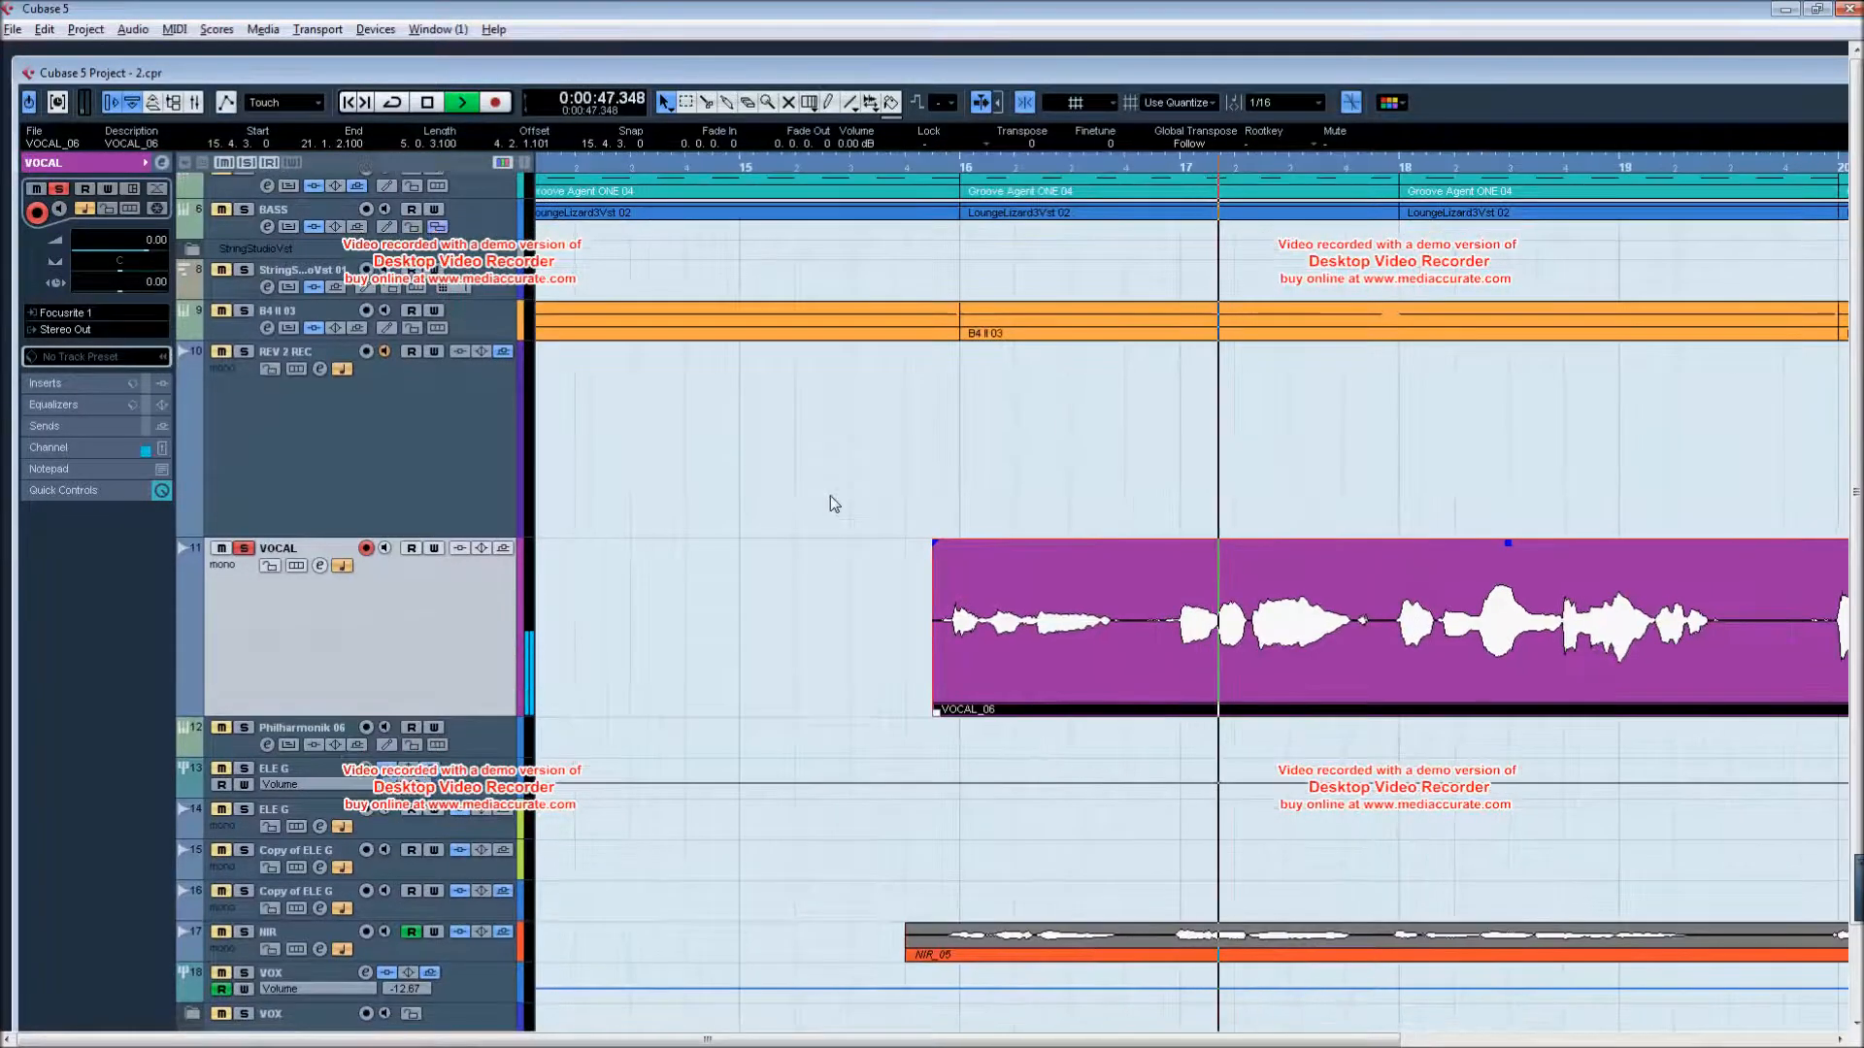
# - Turn off the VOCAL solo, listen to the take with the backing tracks, and stop playback past bar 19
pyautogui.click(243, 549)
pyautogui.press('g')
pyautogui.press('h')
pyautogui.press('h')
pyautogui.press('g')
pyautogui.press('g')
pyautogui.press('g')
pyautogui.press('g')
pyautogui.press('g')
pyautogui.press('g')
pyautogui.press('h')
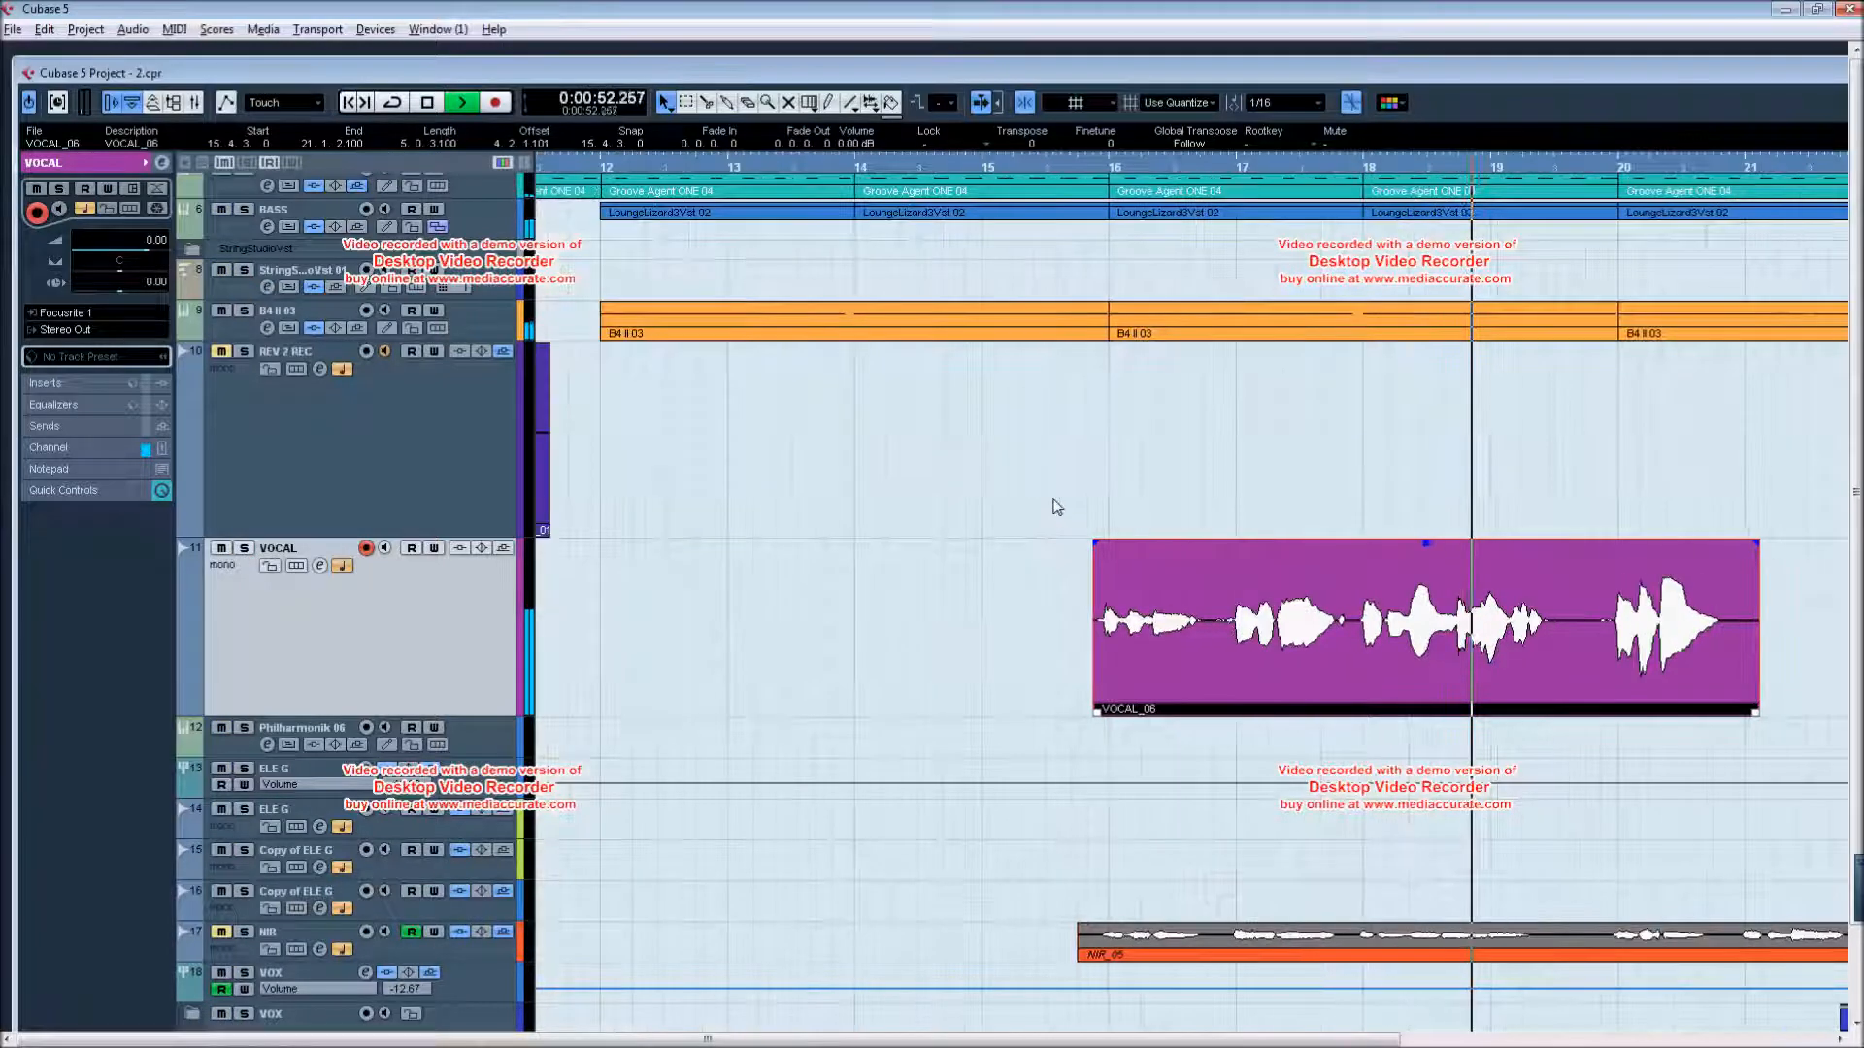
pyautogui.press('space')
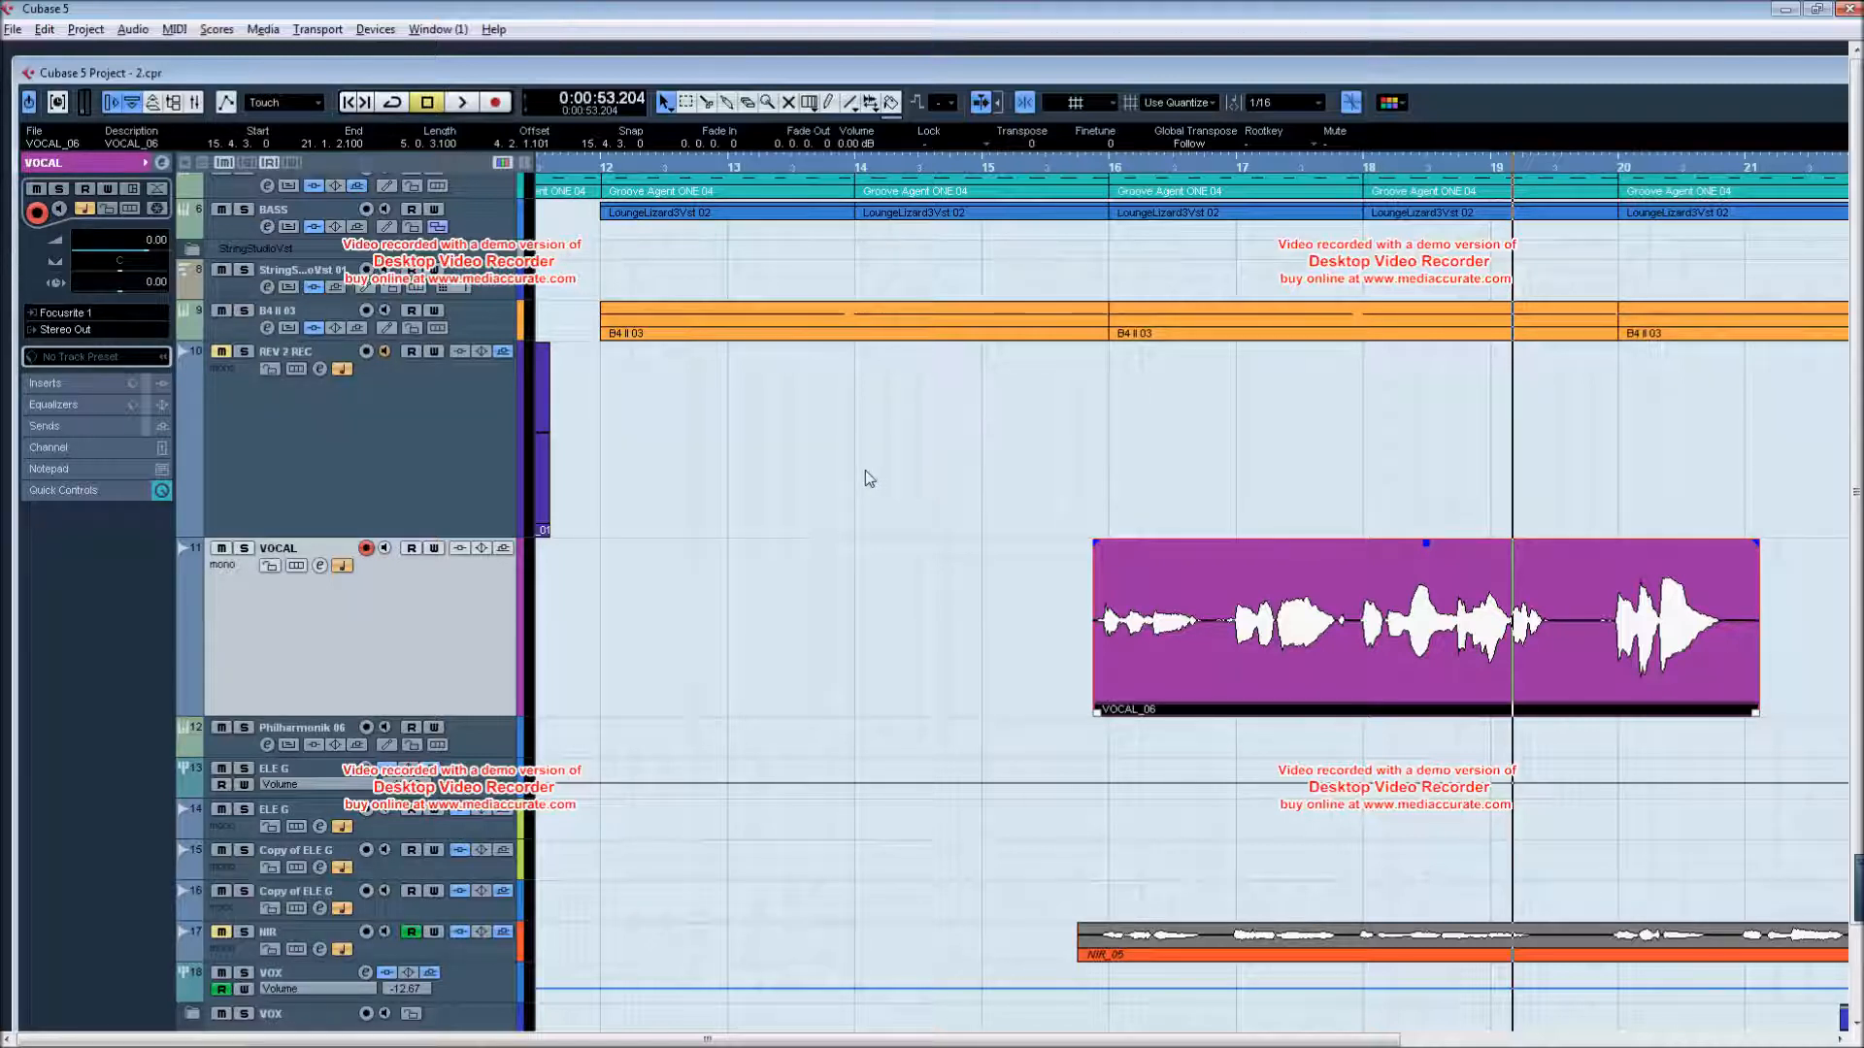
# - Unmute REV 2 REC and lower its RoomWorks send to about -27.9 dB in its channel settings
pyautogui.click(424, 437)
pyautogui.click(321, 369)
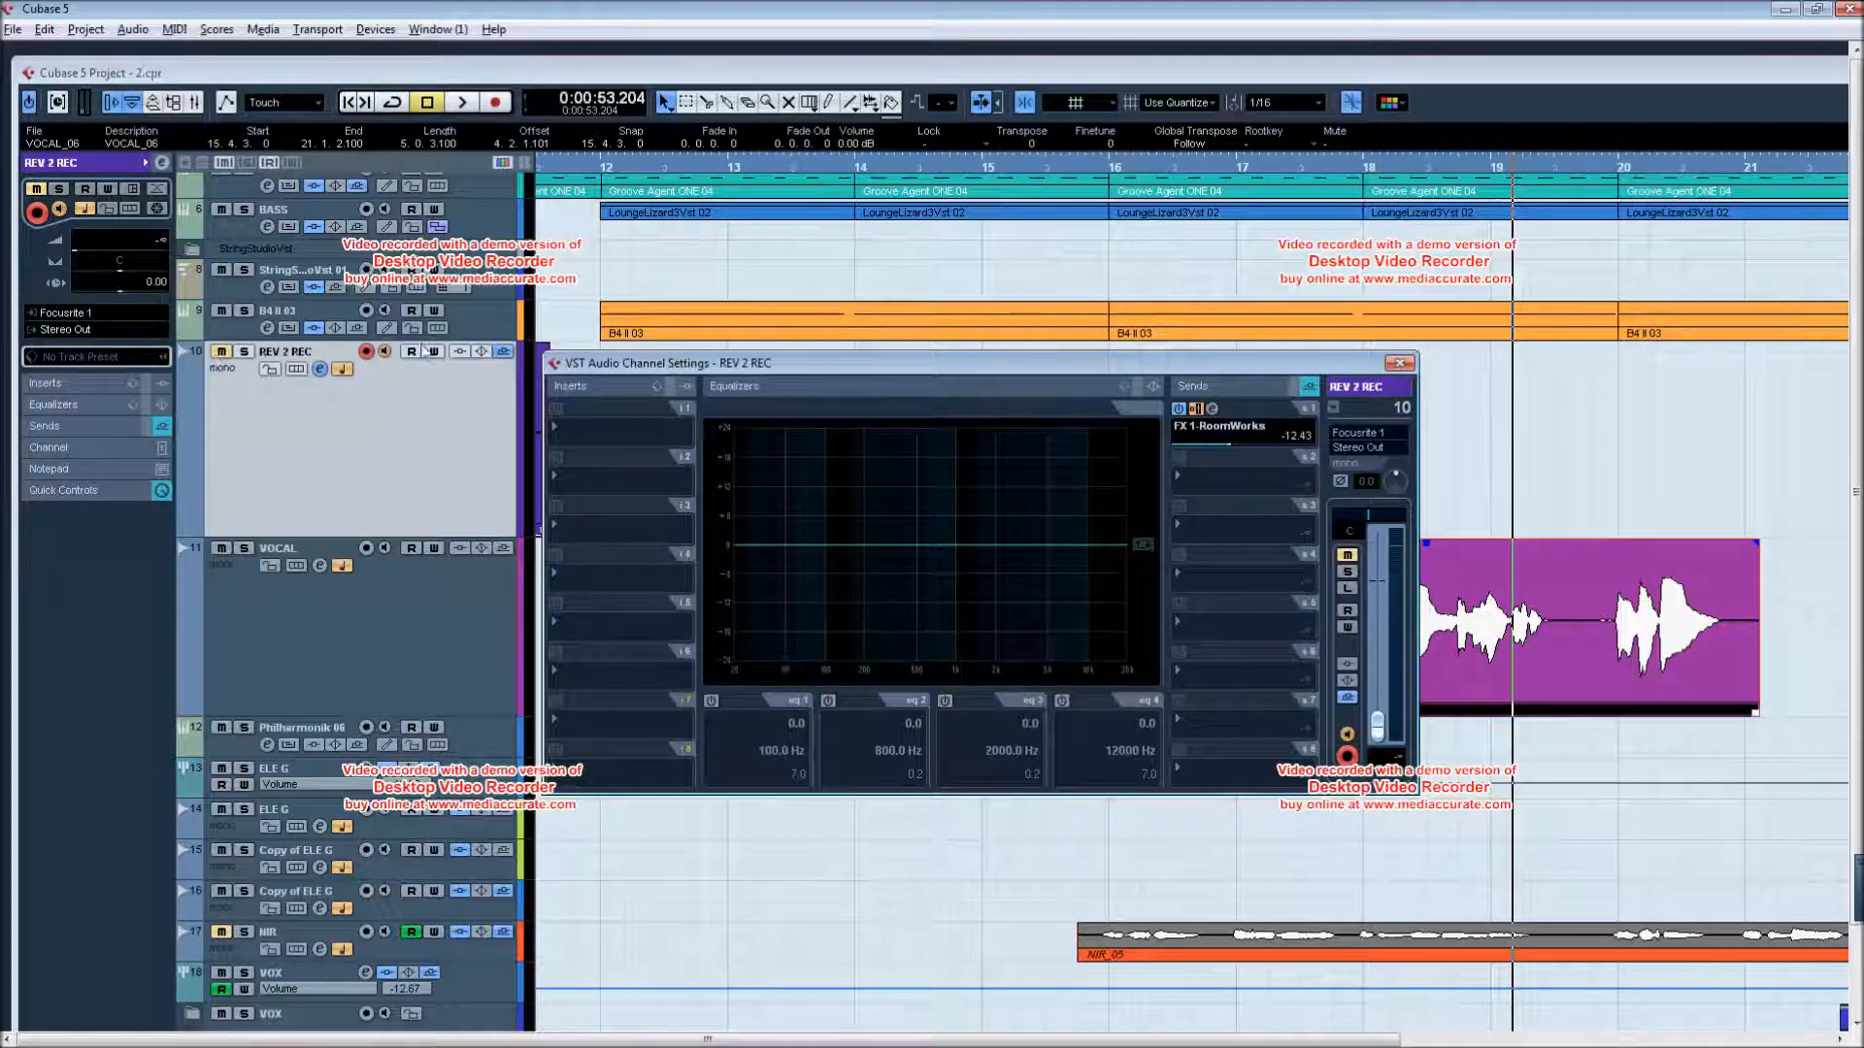
pyautogui.click(323, 369)
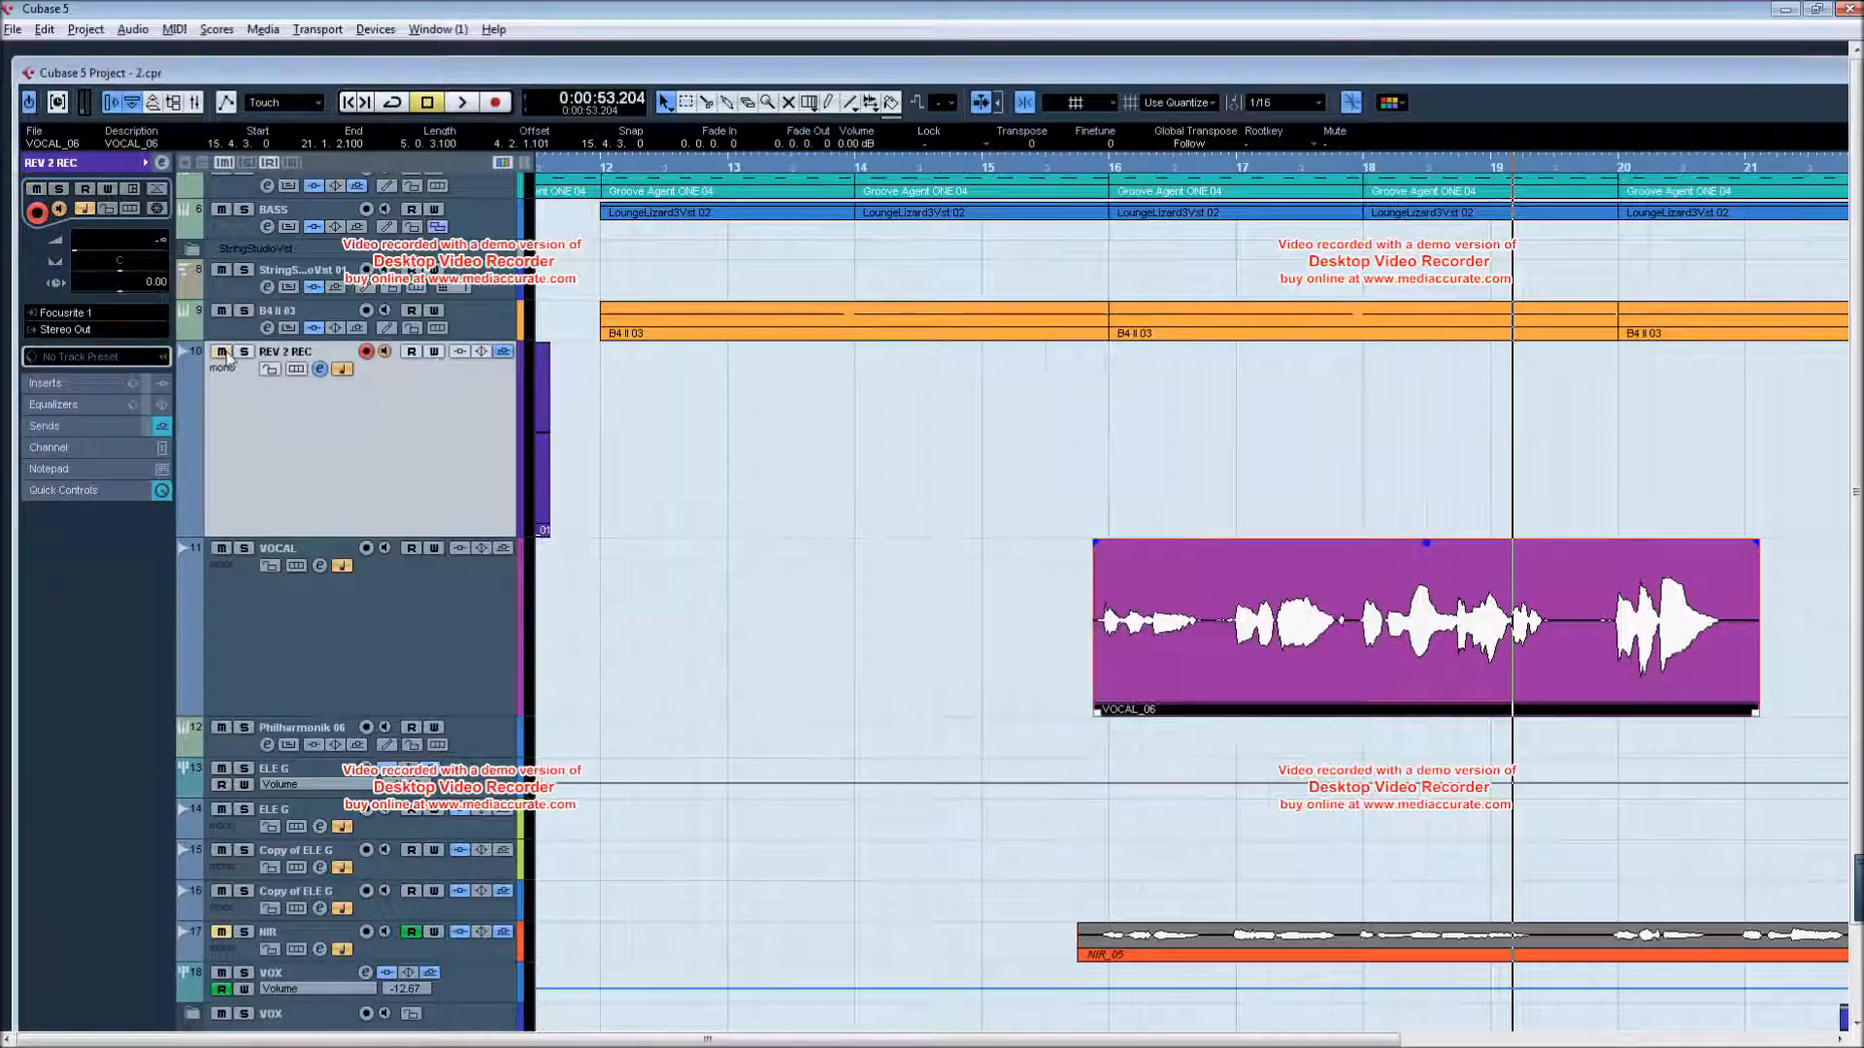
pyautogui.click(319, 369)
pyautogui.moveTo(1249, 452); pyautogui.dragTo(1192, 446)
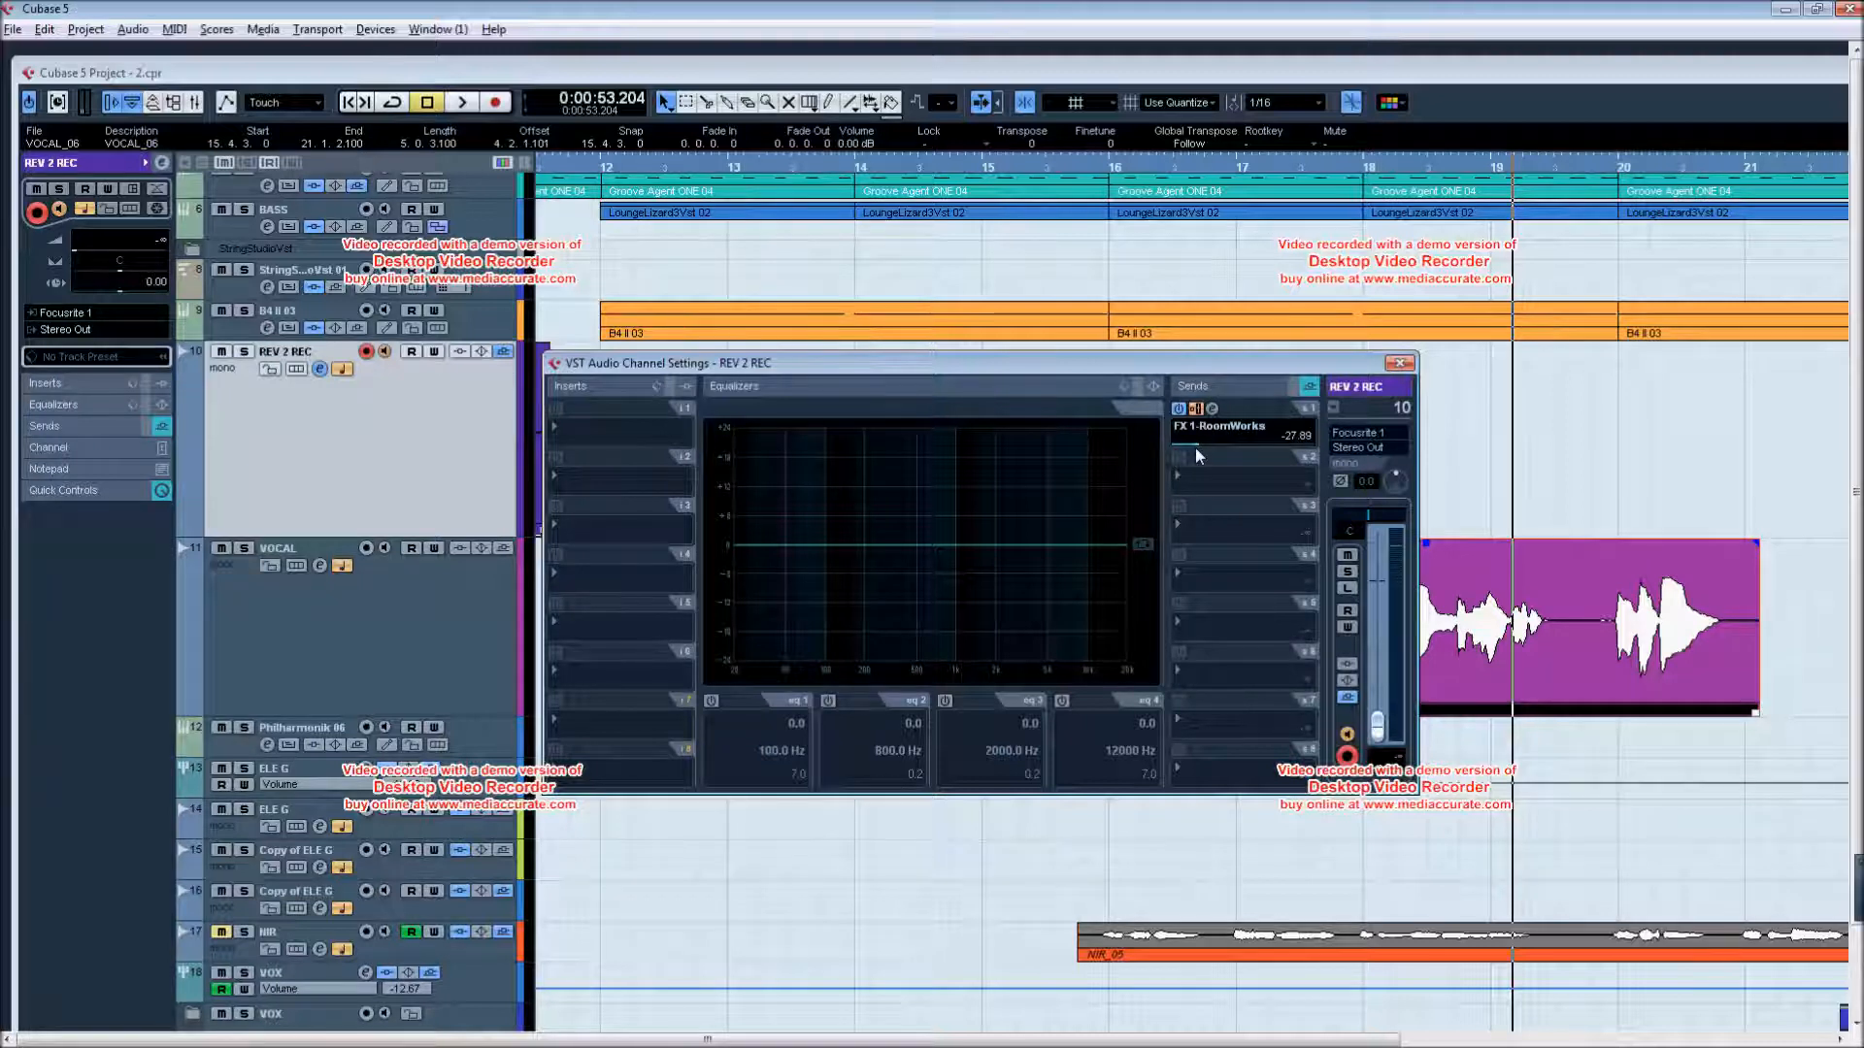
# - Add an FX 3-MonoDelay send in REV 2 REC's second send slot, activate it, and set it to about -4.4 dB
pyautogui.click(1245, 479)
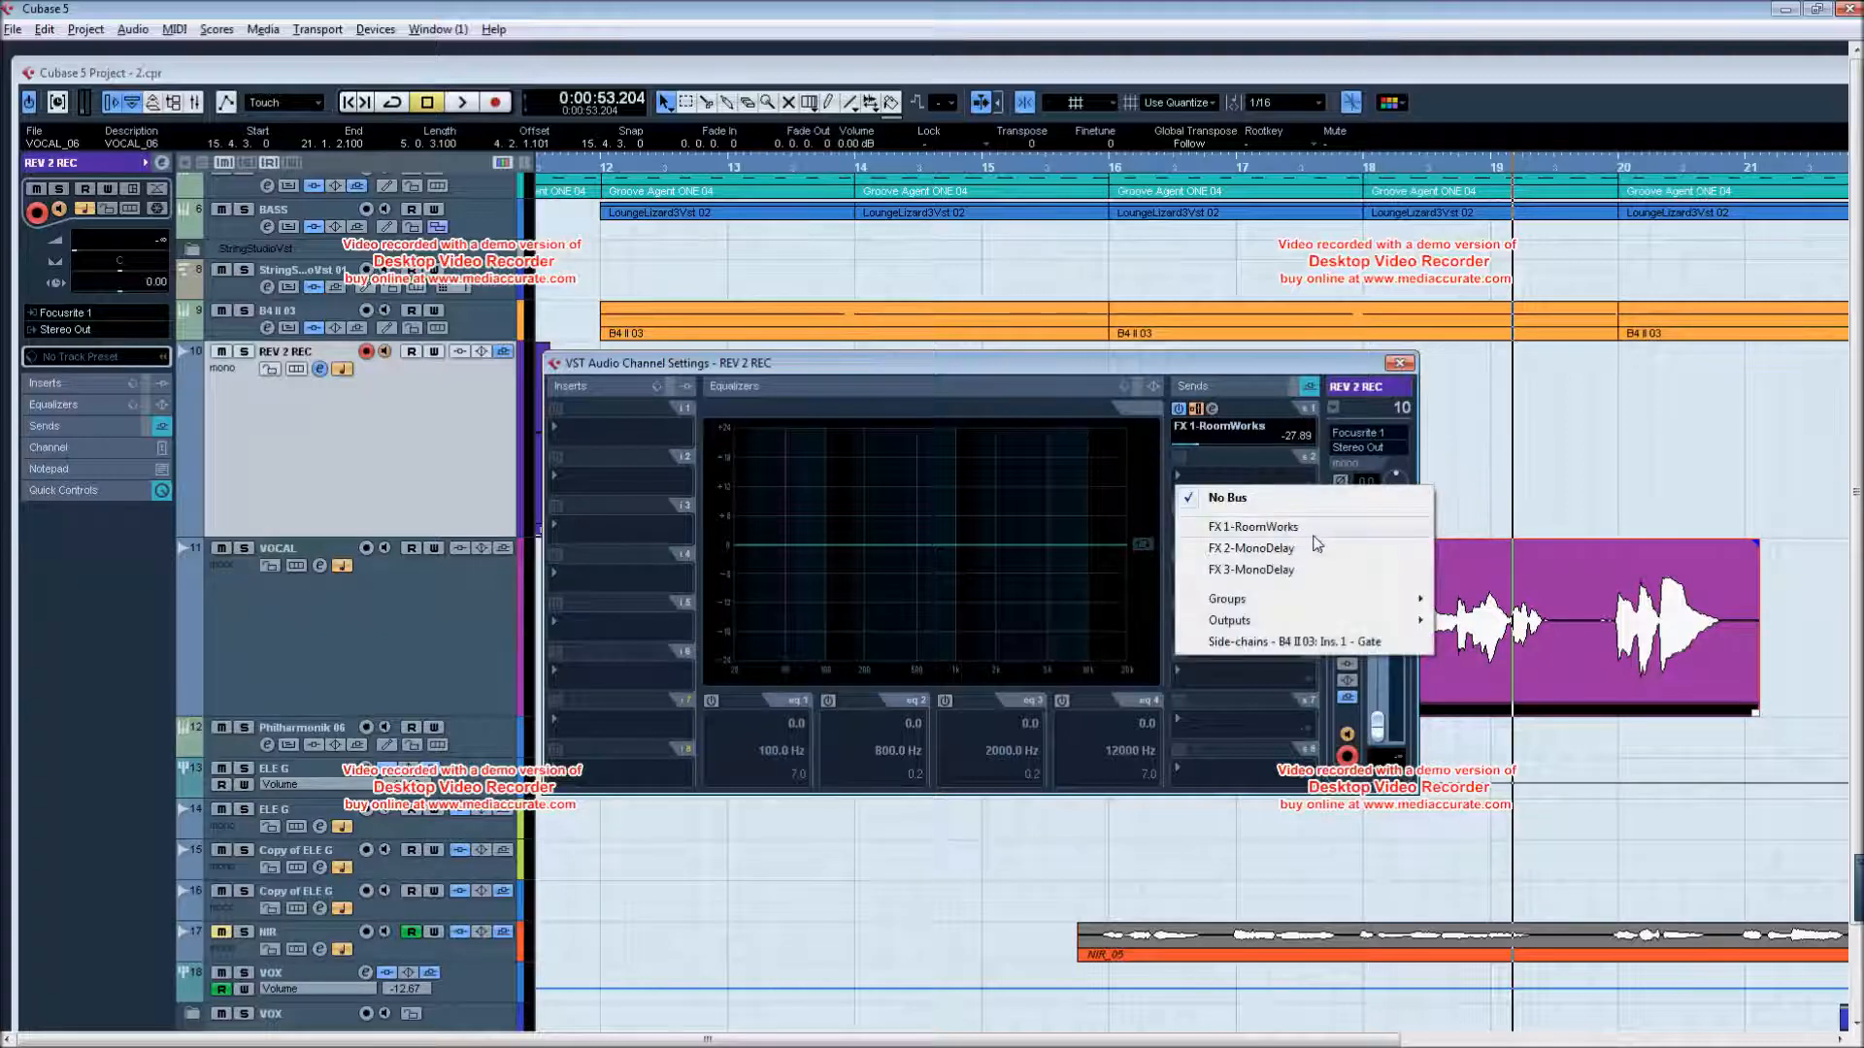
pyautogui.click(1310, 569)
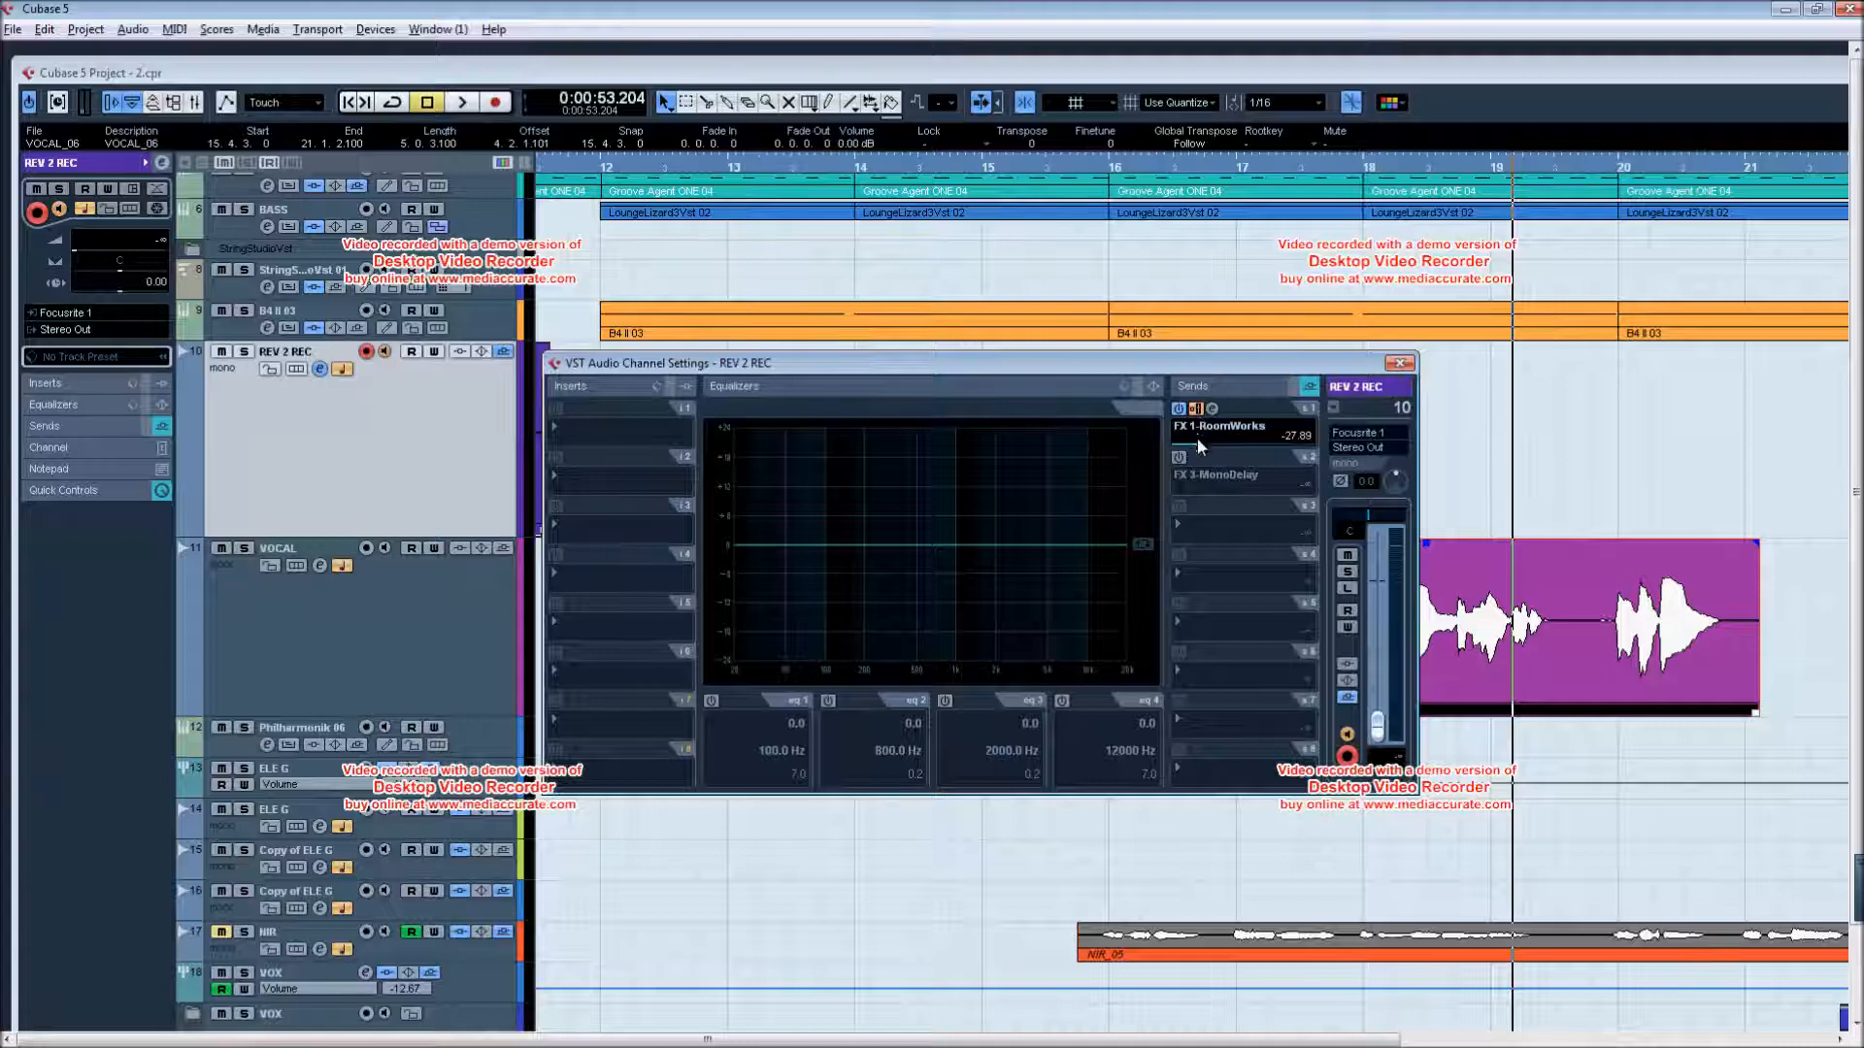
pyautogui.click(1180, 457)
pyautogui.moveTo(1204, 495); pyautogui.dragTo(1256, 491)
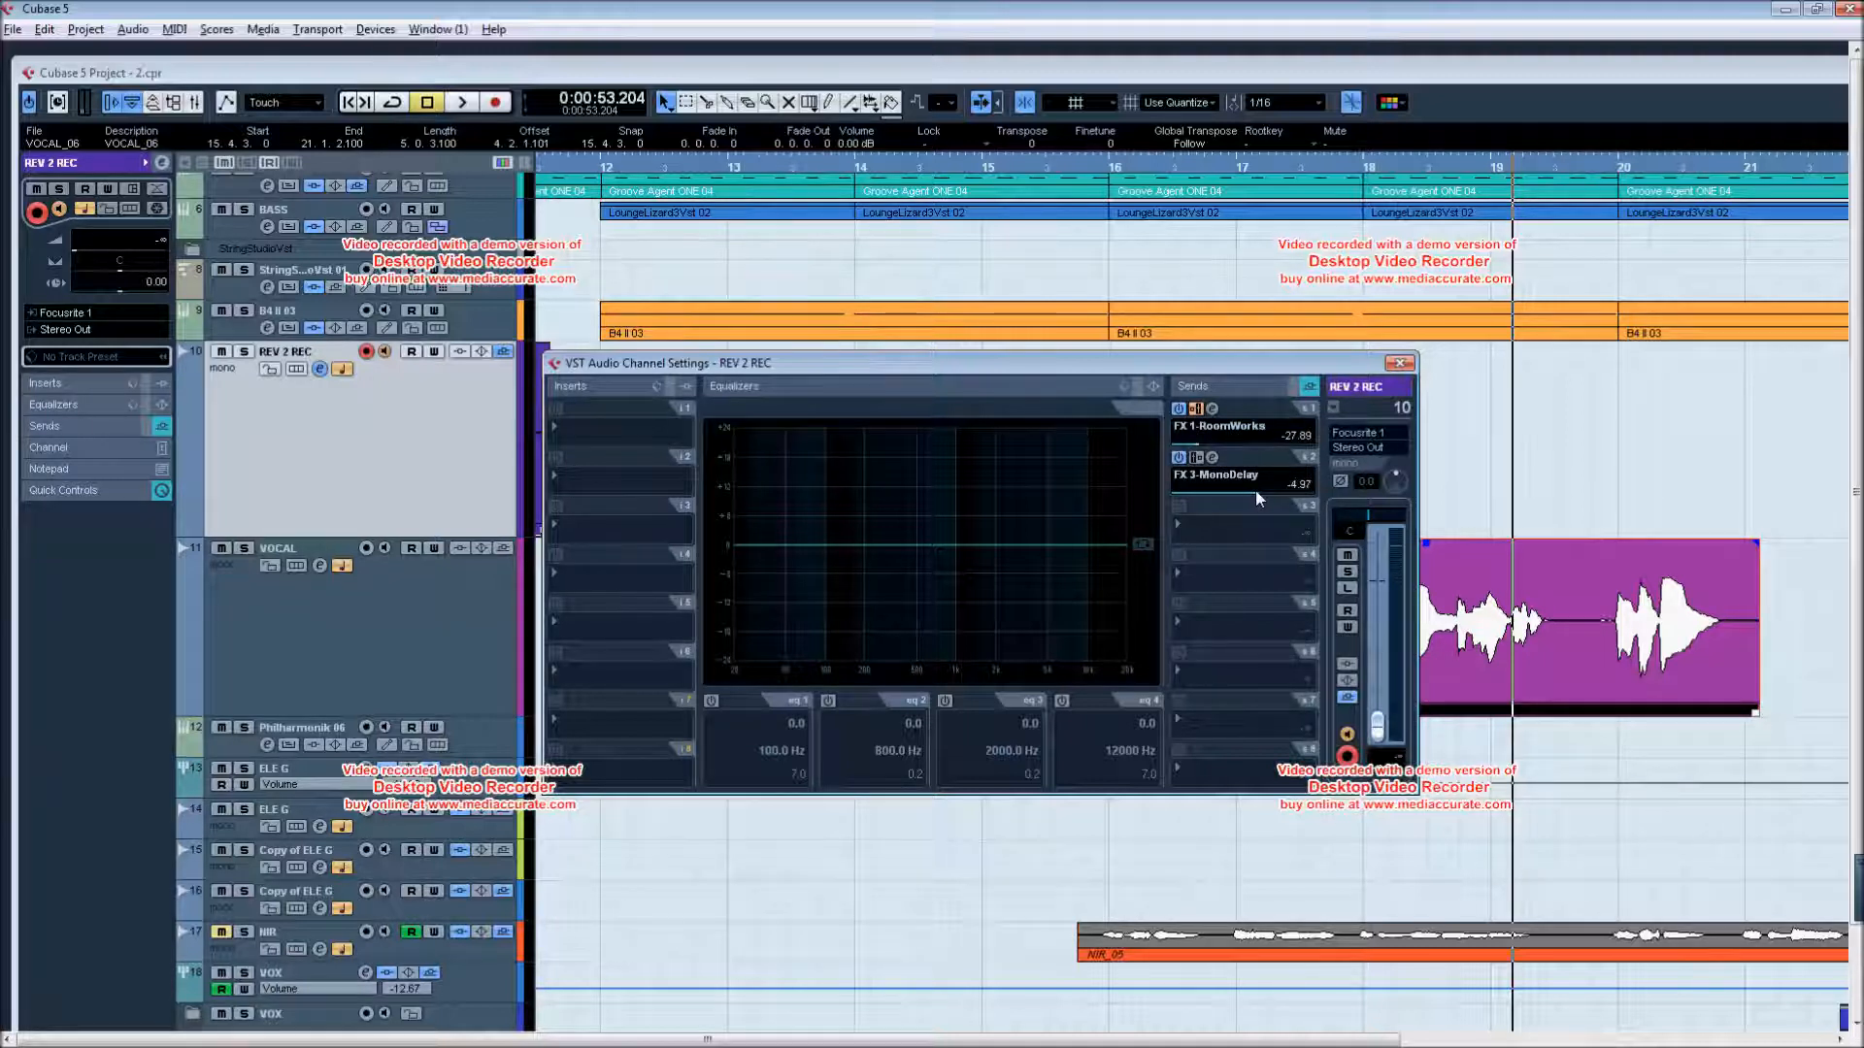
# - Make the MonoDelay send pre-fader at about -21.1 dB, set RoomWorks to about -18.3 dB, and close the channel settings
pyautogui.click(1197, 460)
pyautogui.moveTo(1258, 492); pyautogui.dragTo(1214, 492)
pyautogui.click(1212, 444)
pyautogui.click(1206, 493)
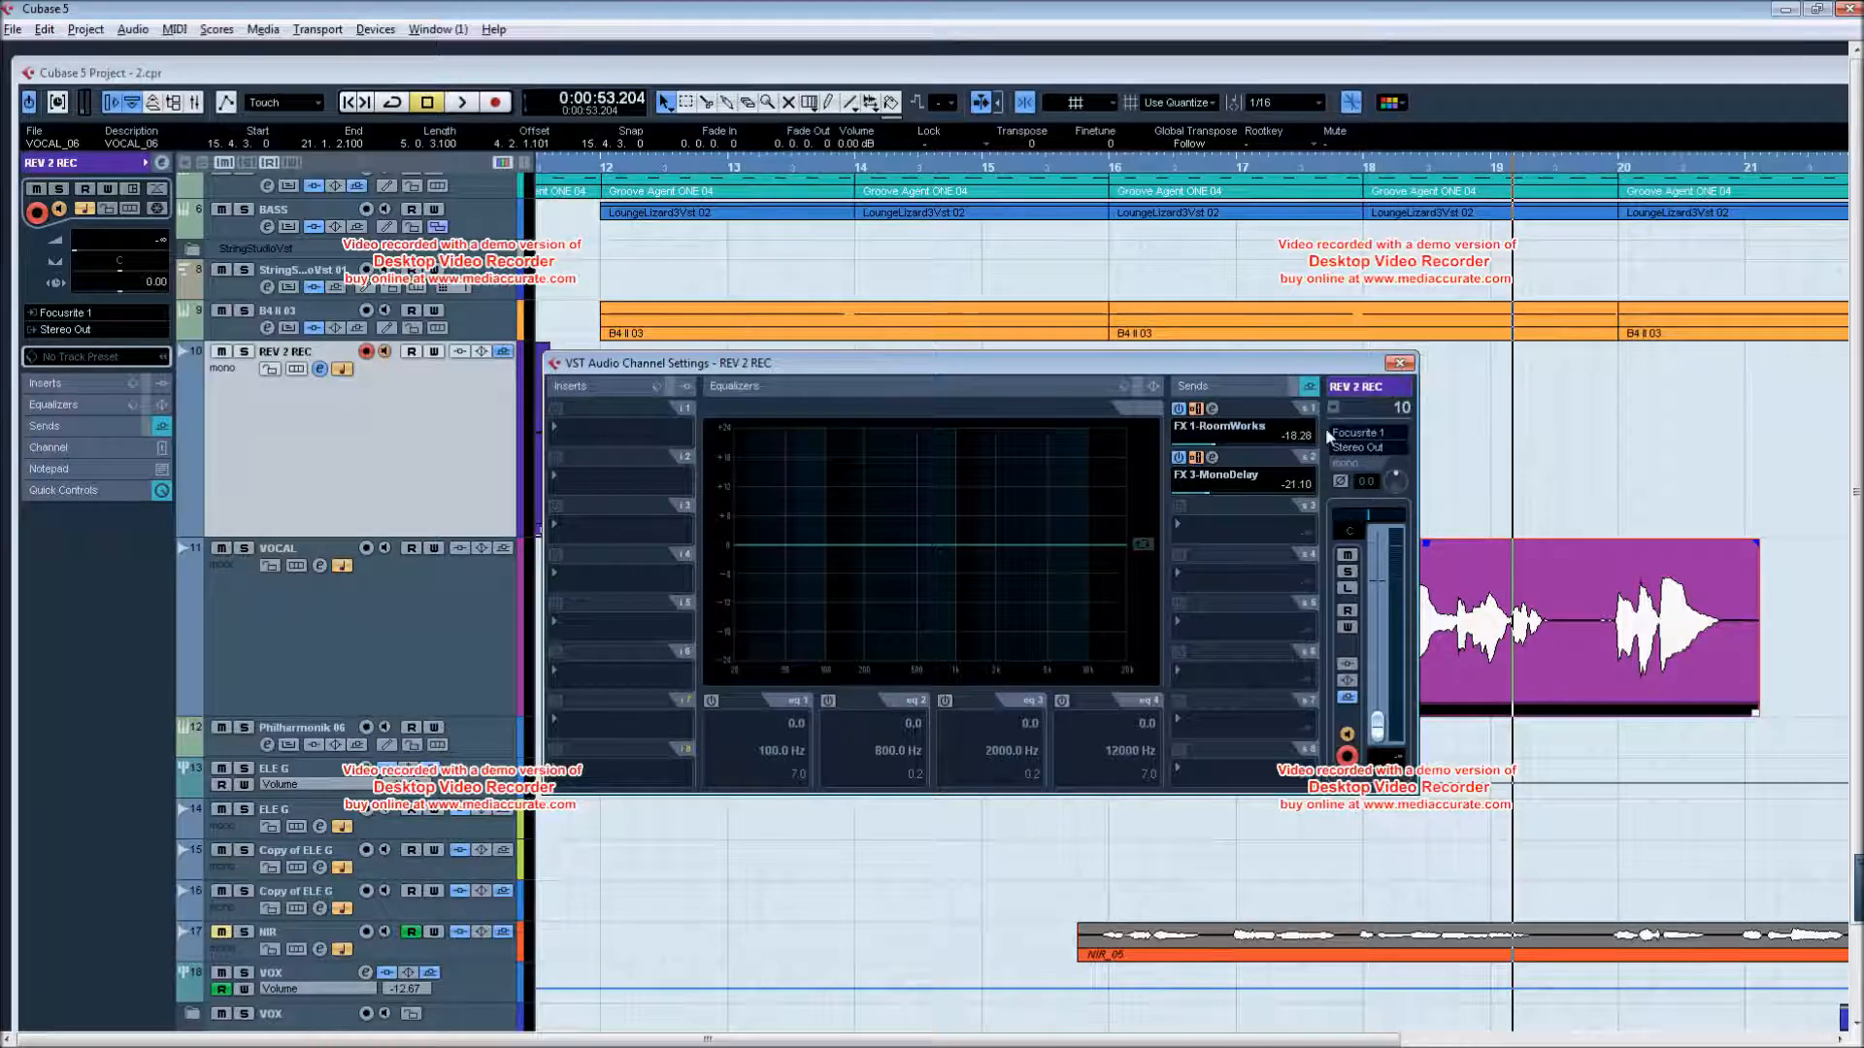
pyautogui.click(1401, 366)
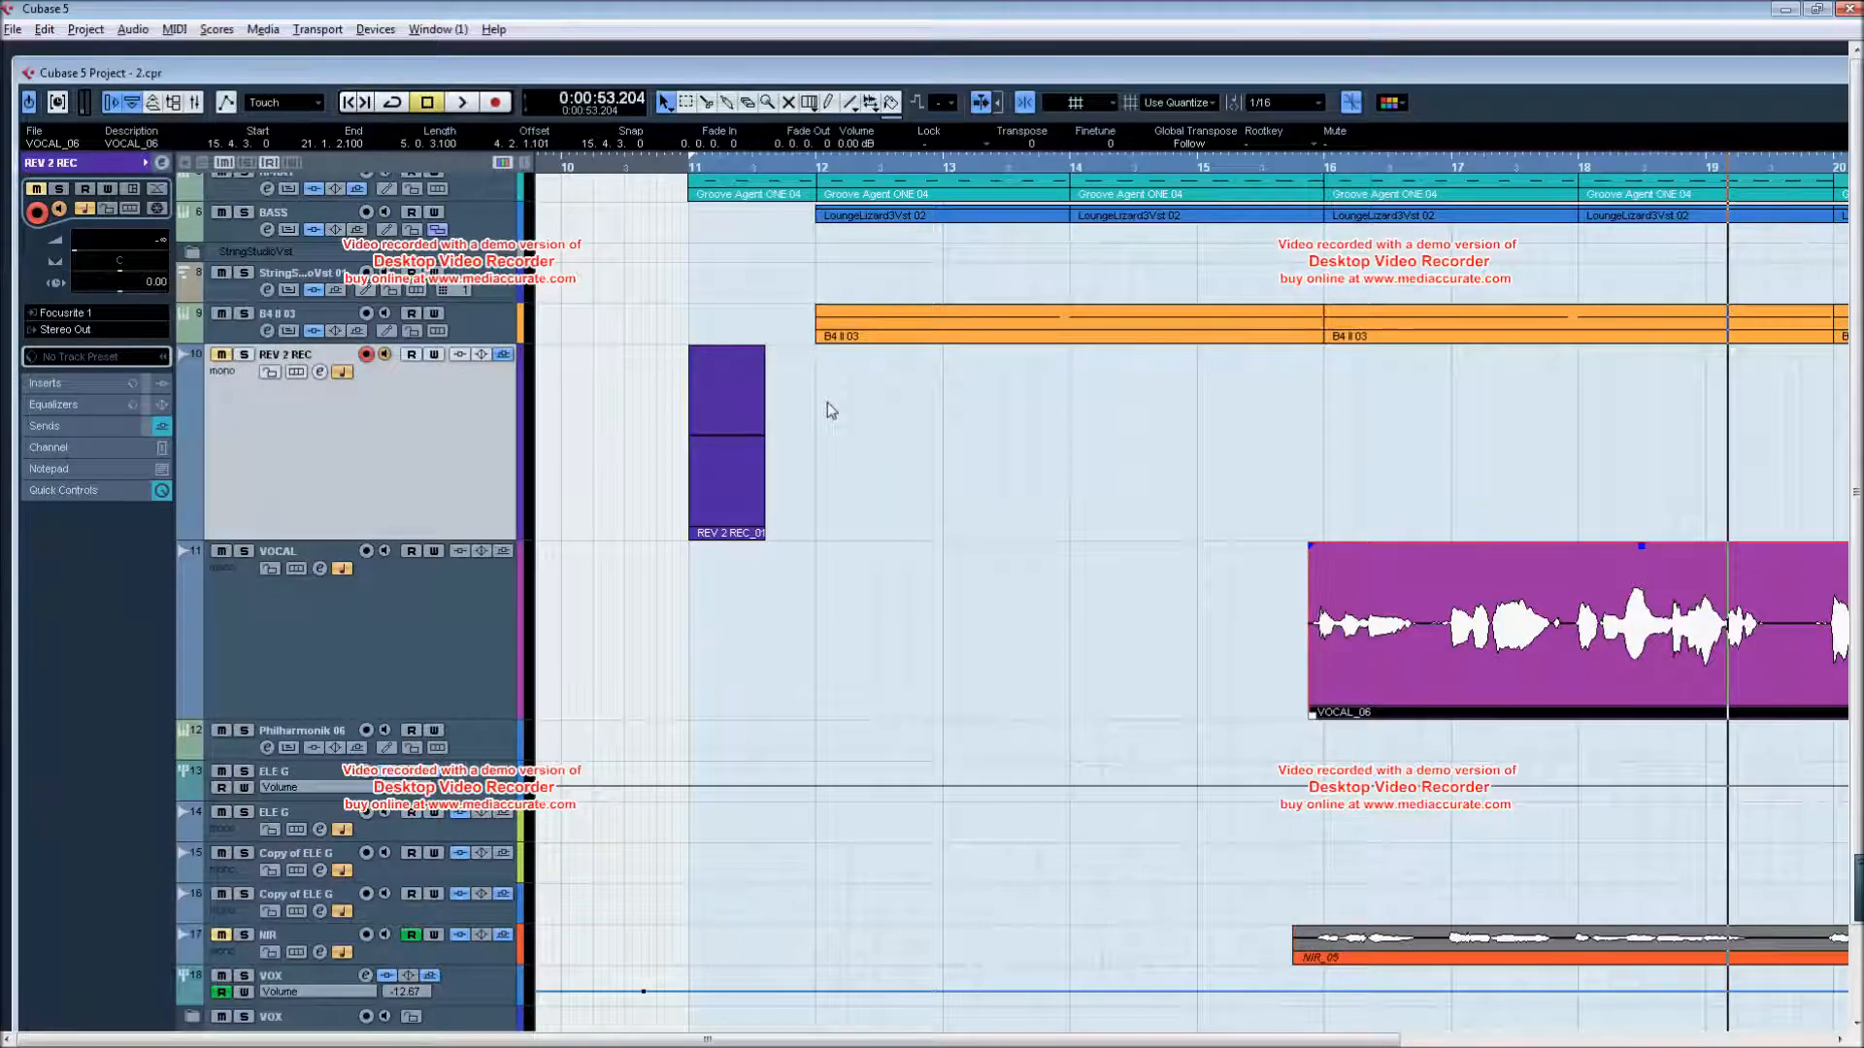
# - Maximize the project window and bring the REV 2 REC and VOCAL clips into view
pyautogui.moveTo(1166, 464); pyautogui.dragTo(1010, 484)
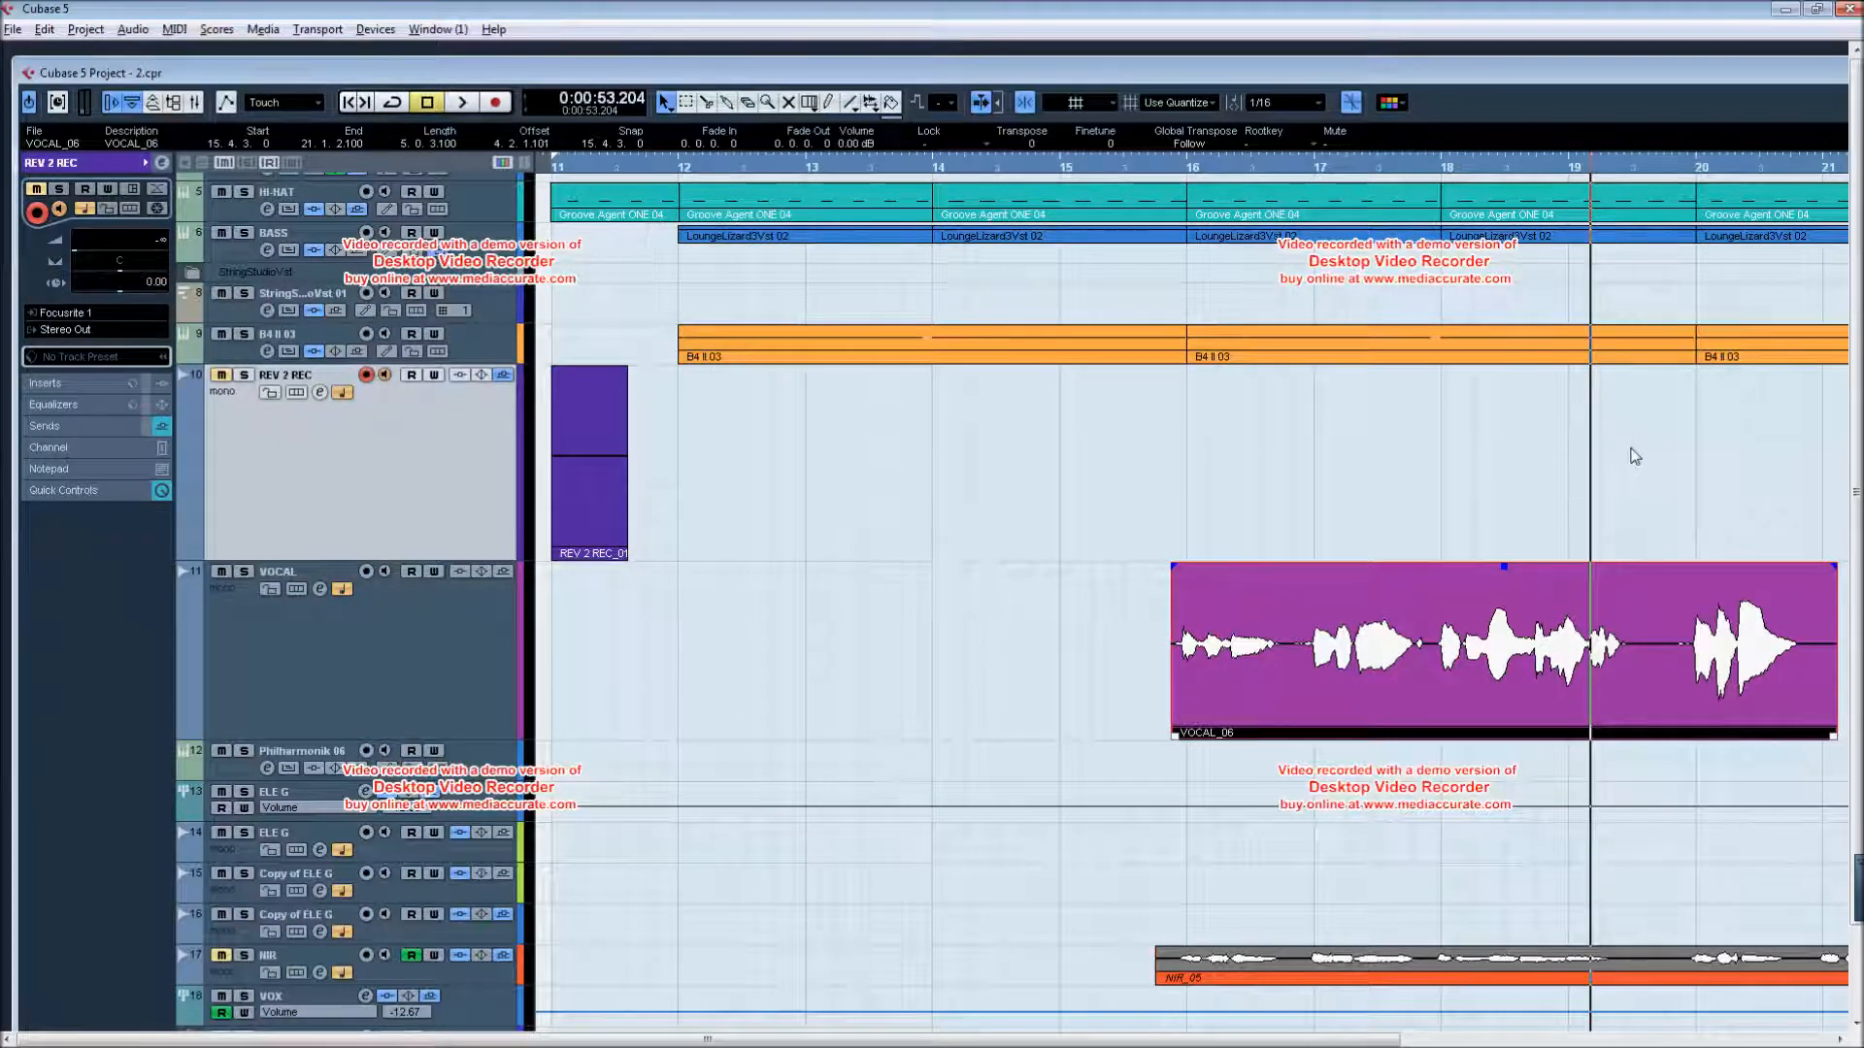
pyautogui.doubleClick(1313, 75)
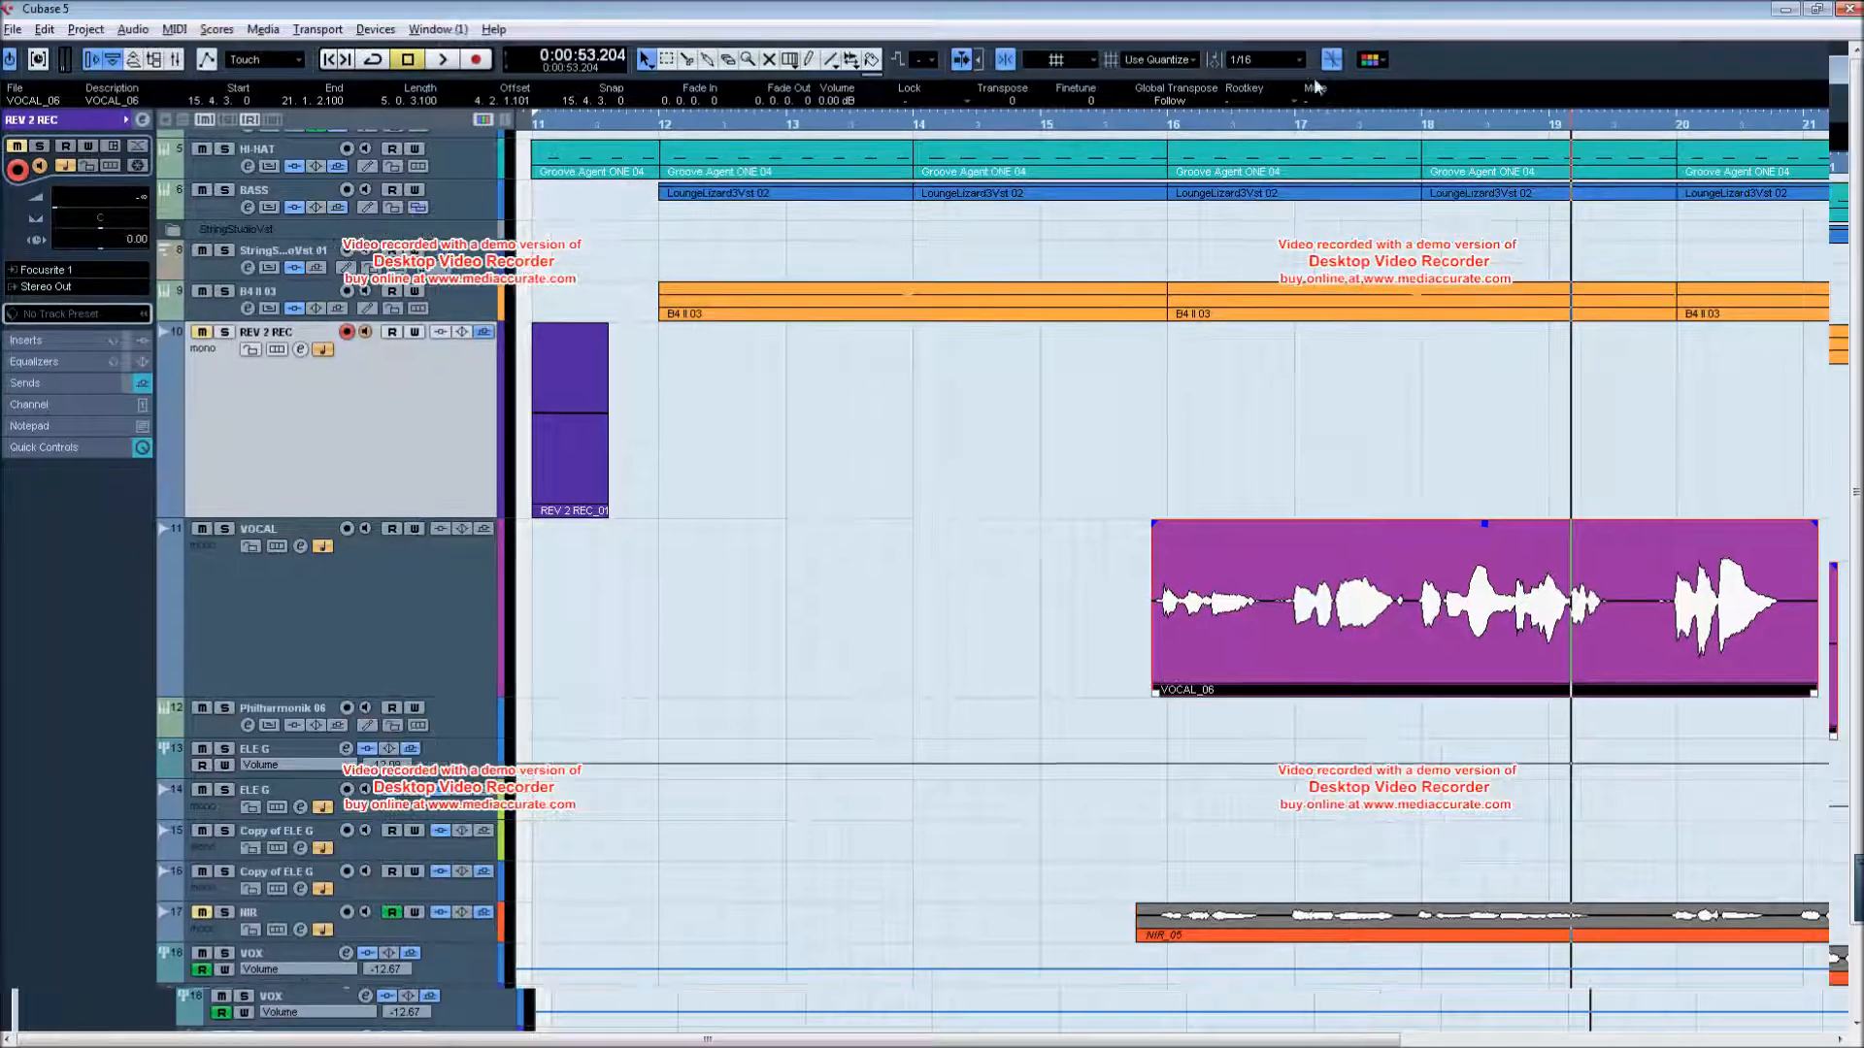
pyautogui.hscroll(-3, 1339, 398)
pyautogui.hscroll(2, 1266, 379)
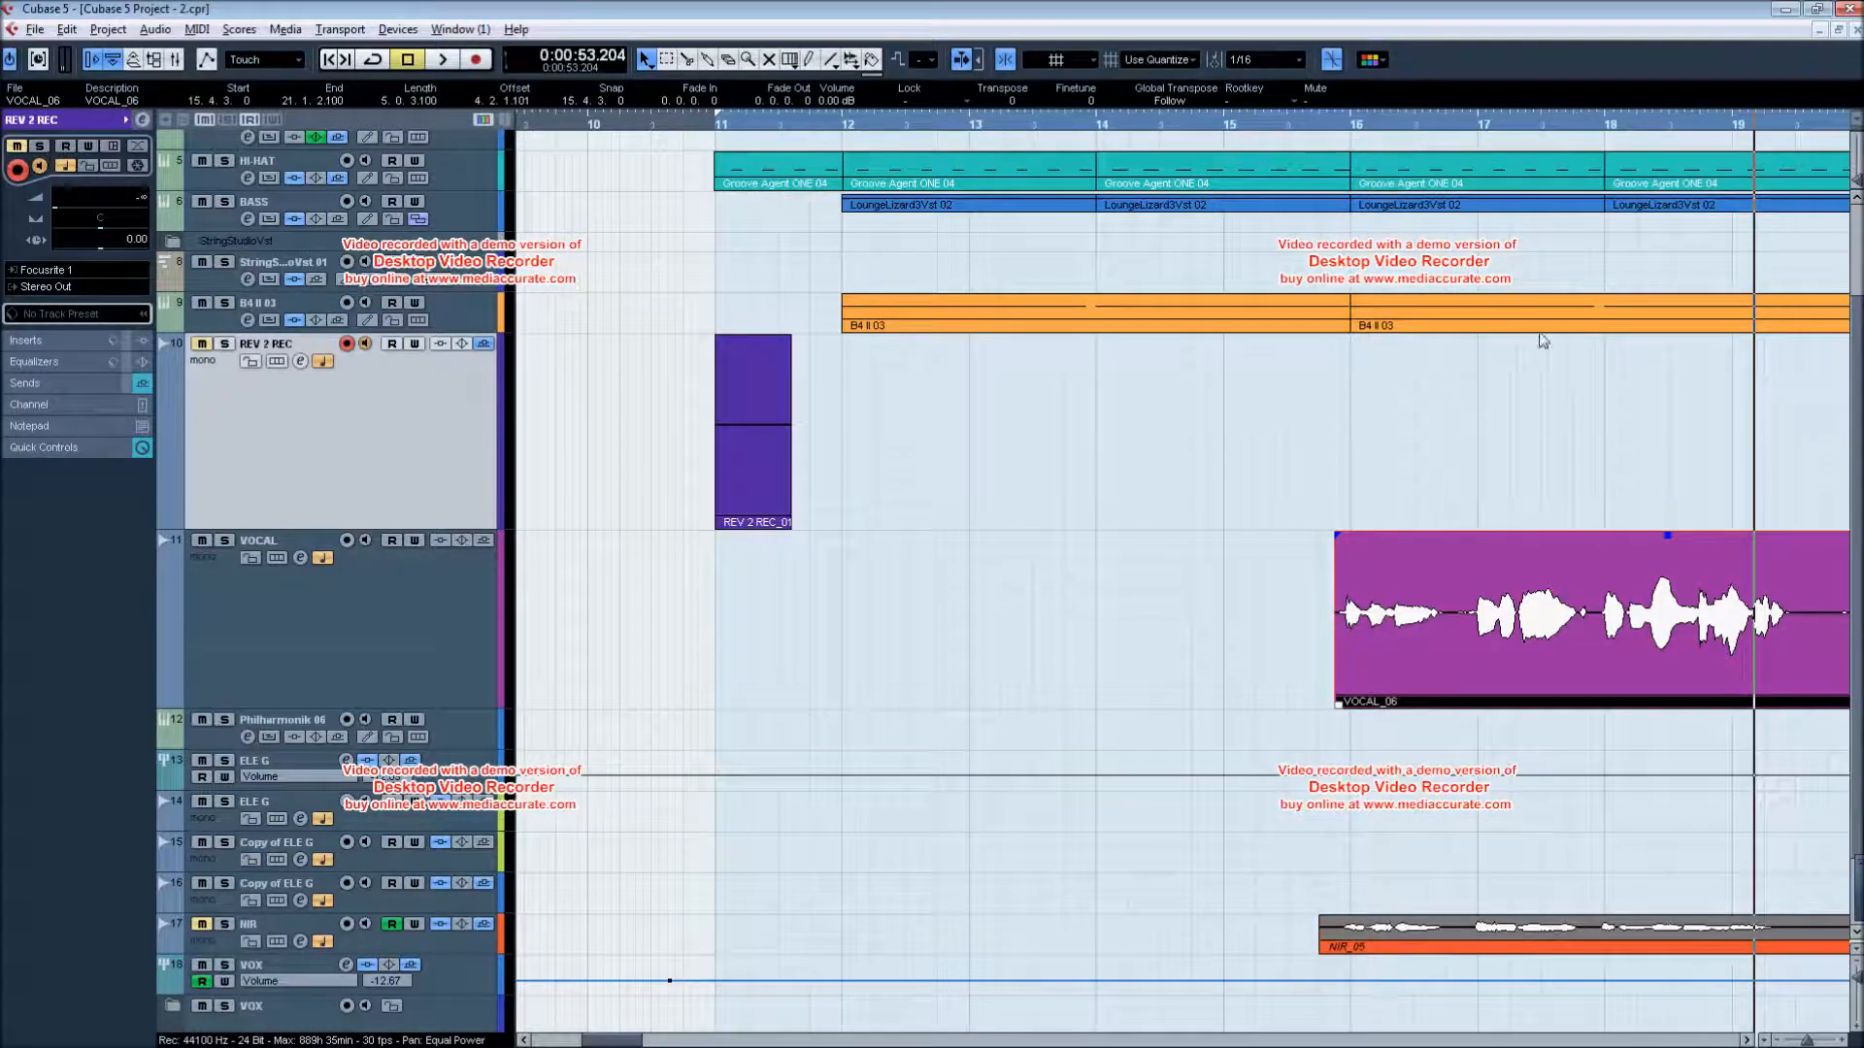